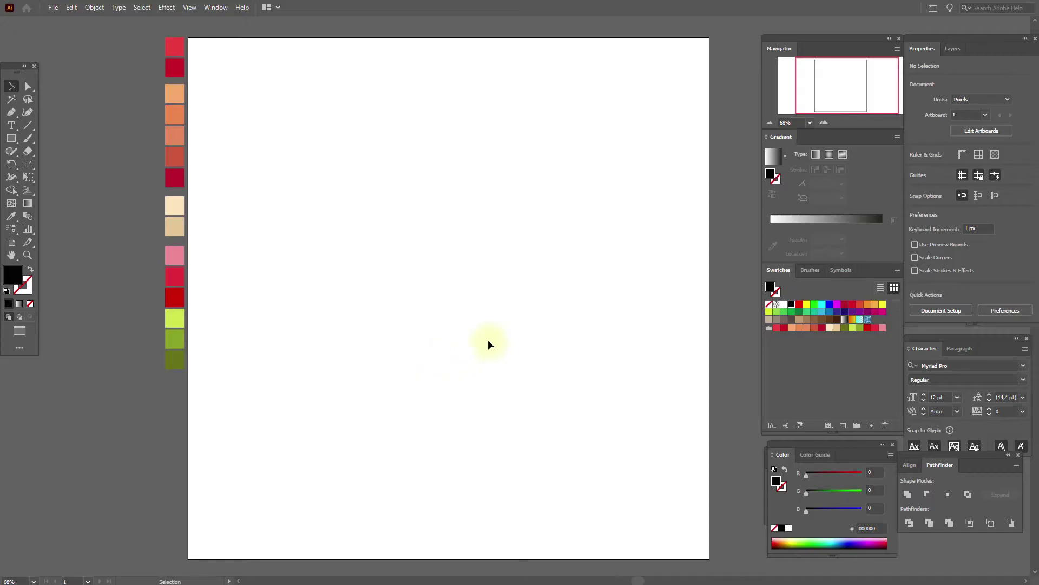
Cover the artboard with a 1000 × 1000 px rectangle filled with a radial gradient from light red at the centre to dark red
click(10, 140)
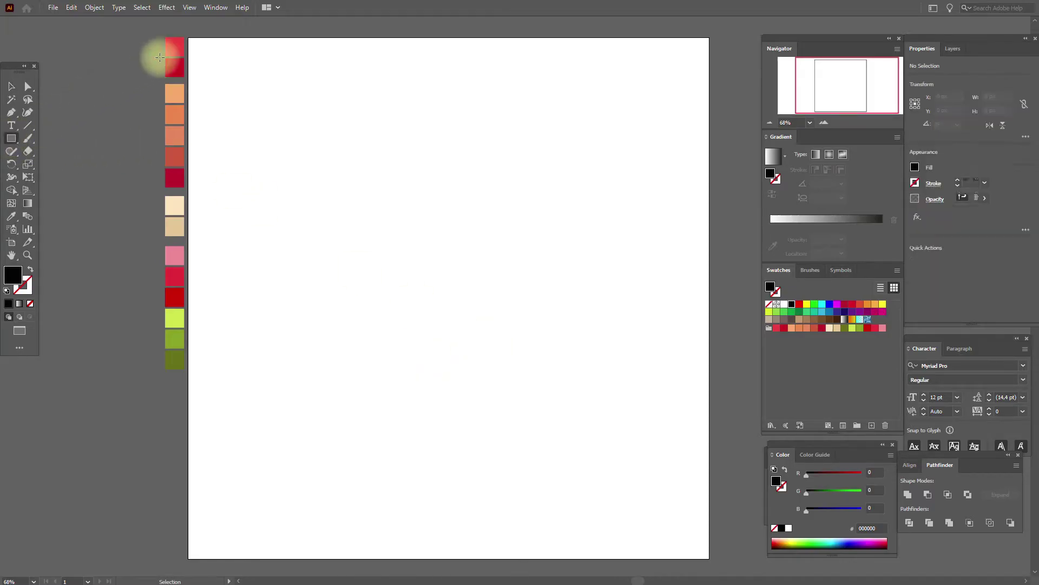
drag(186, 38, 710, 551)
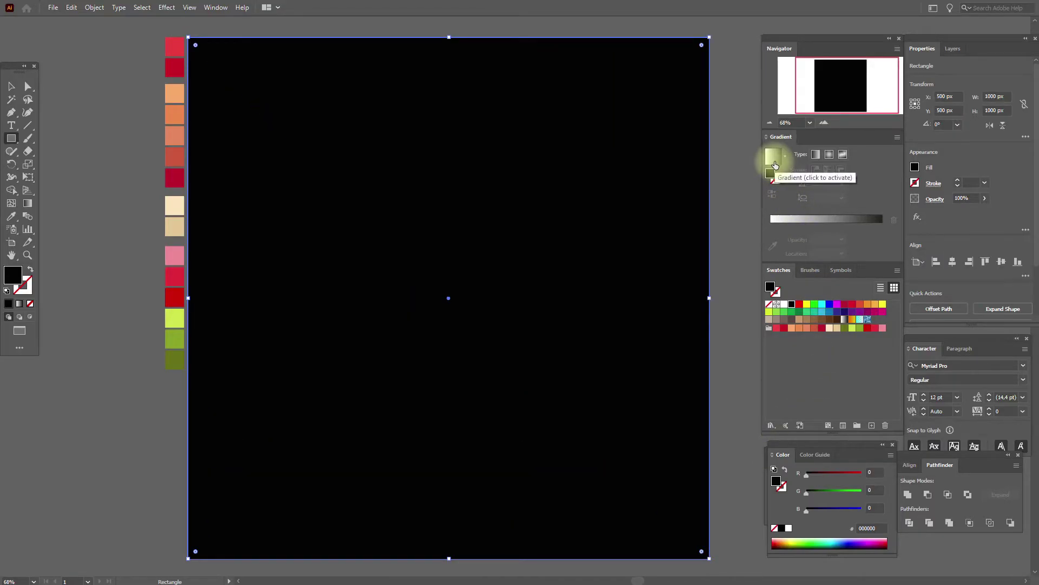
click(775, 165)
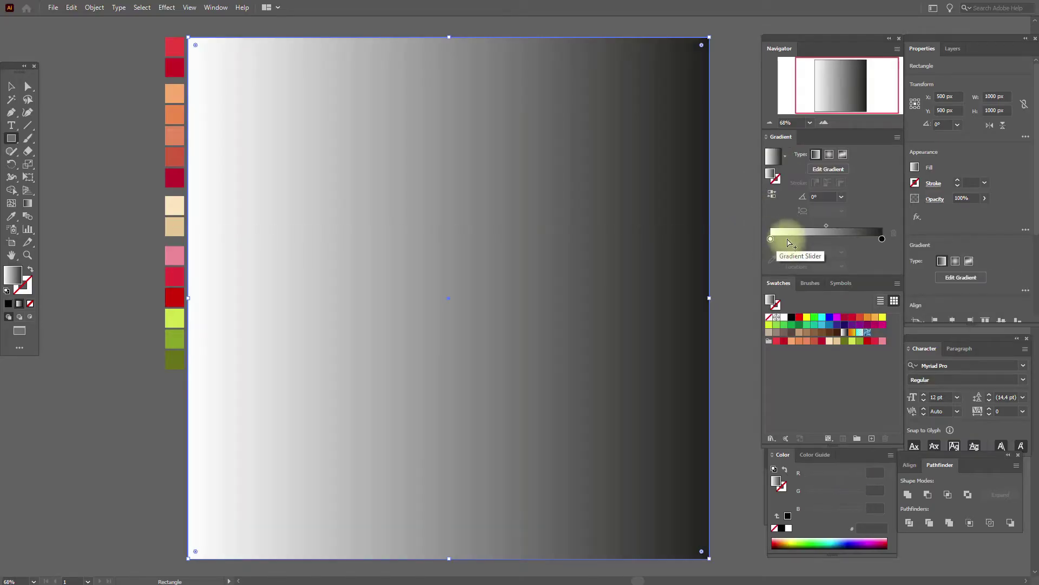
drag(777, 341, 770, 238)
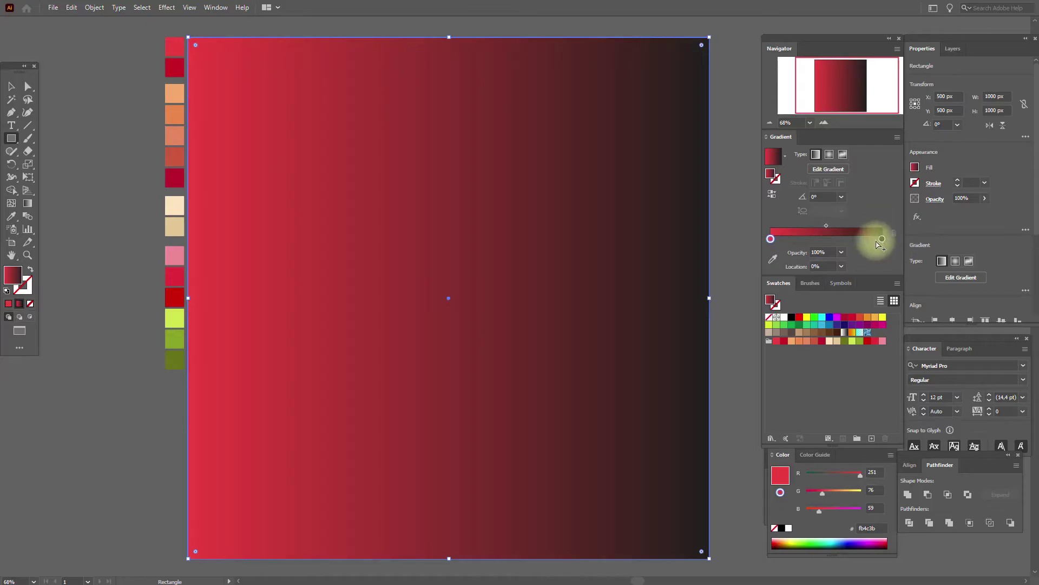
drag(783, 341, 882, 239)
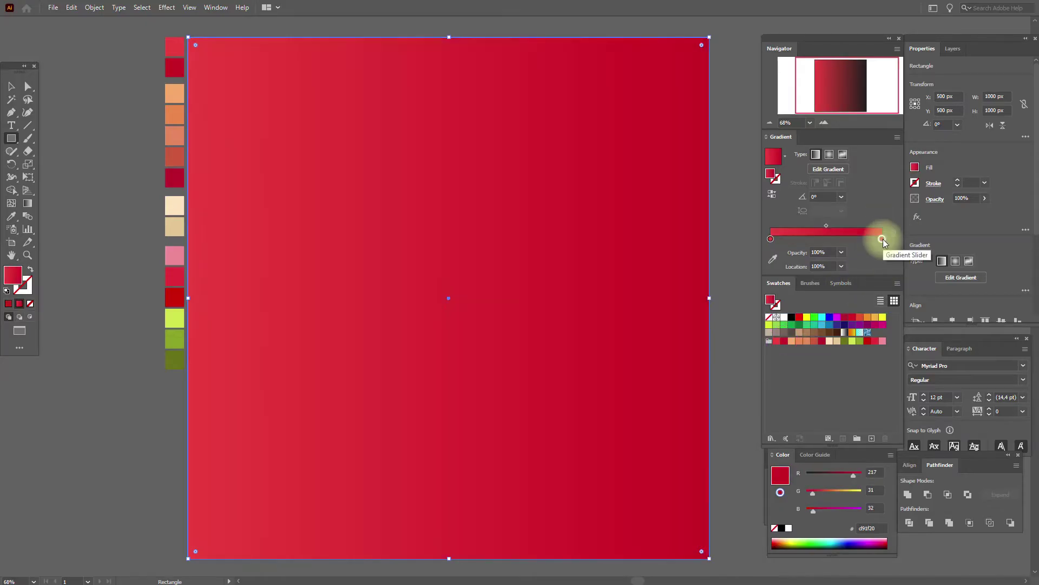
click(830, 155)
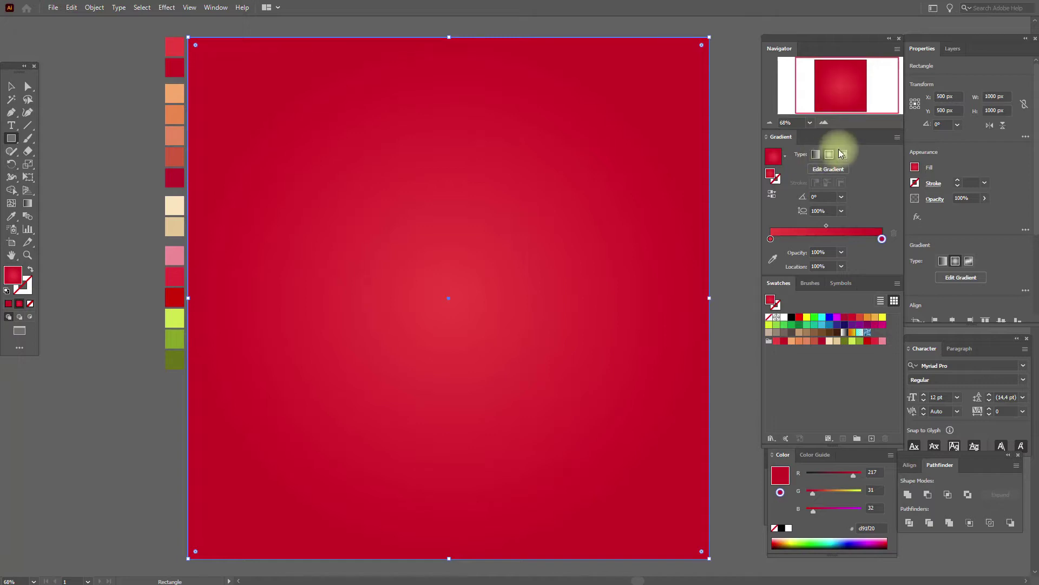
Identify the gradient background rectangle in Layer 1 by toggling its visibility, and lock it
click(961, 51)
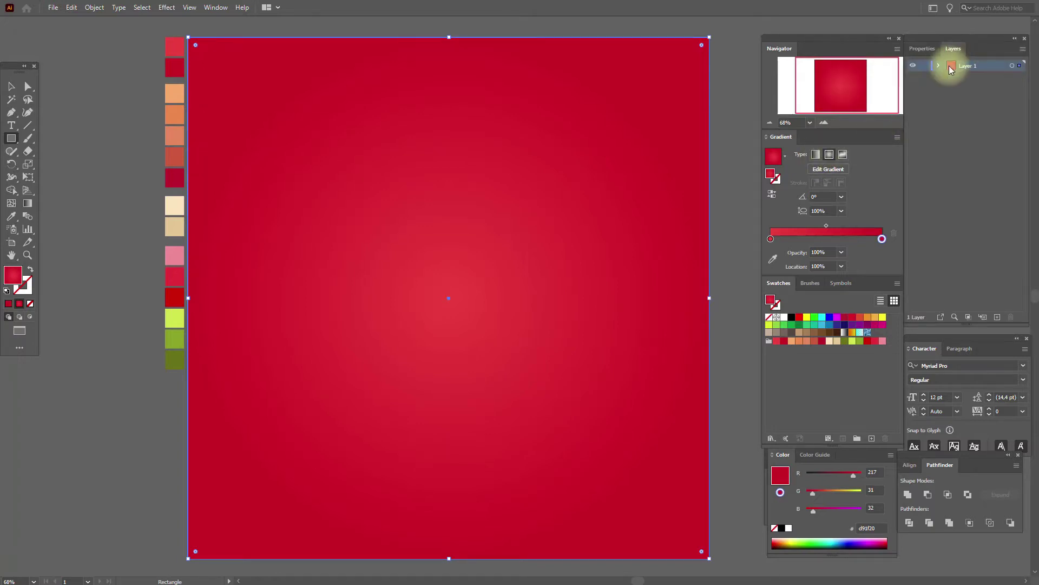
click(939, 66)
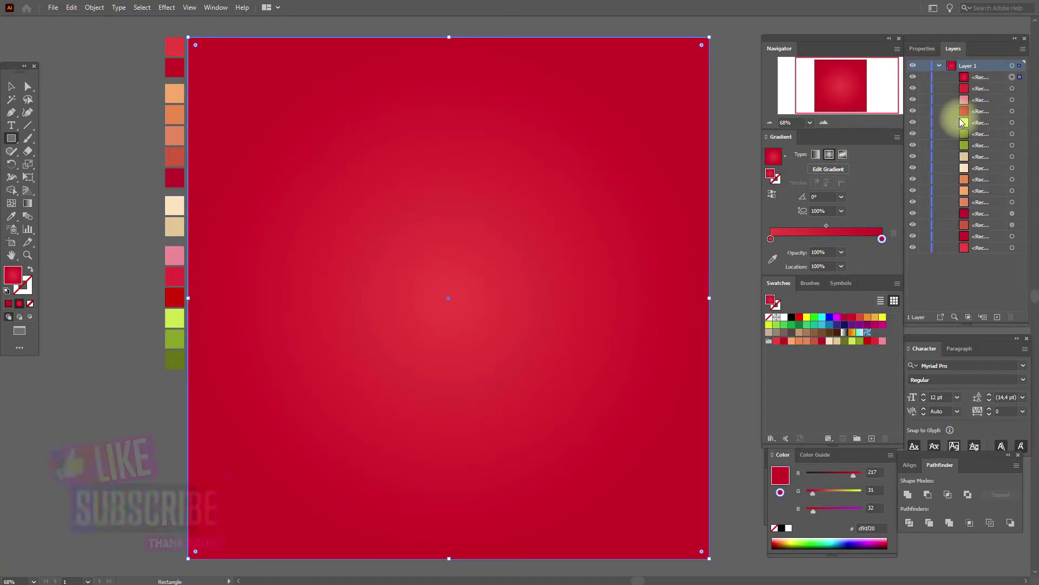
click(913, 77)
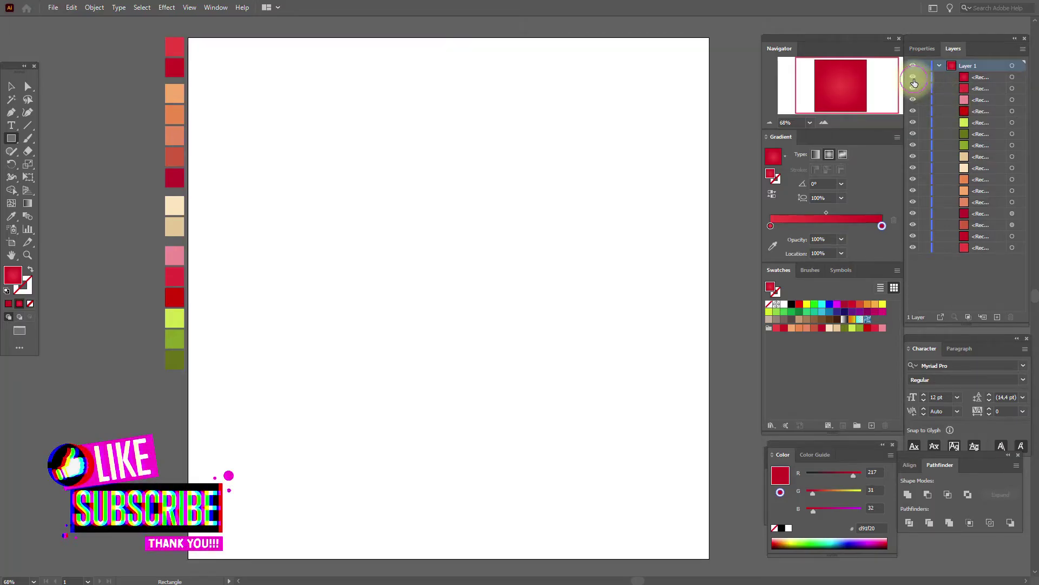
click(914, 77)
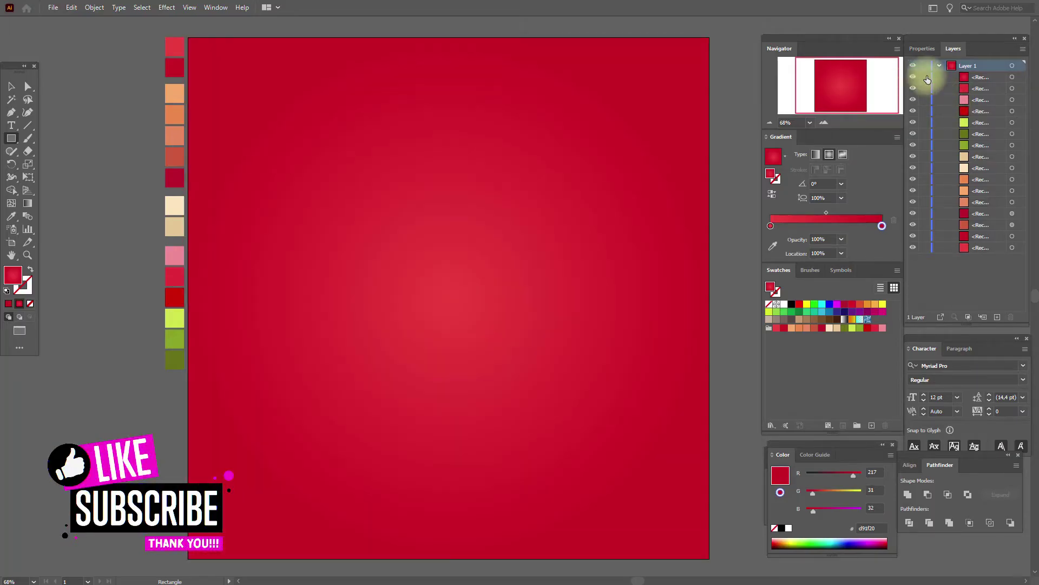
click(923, 48)
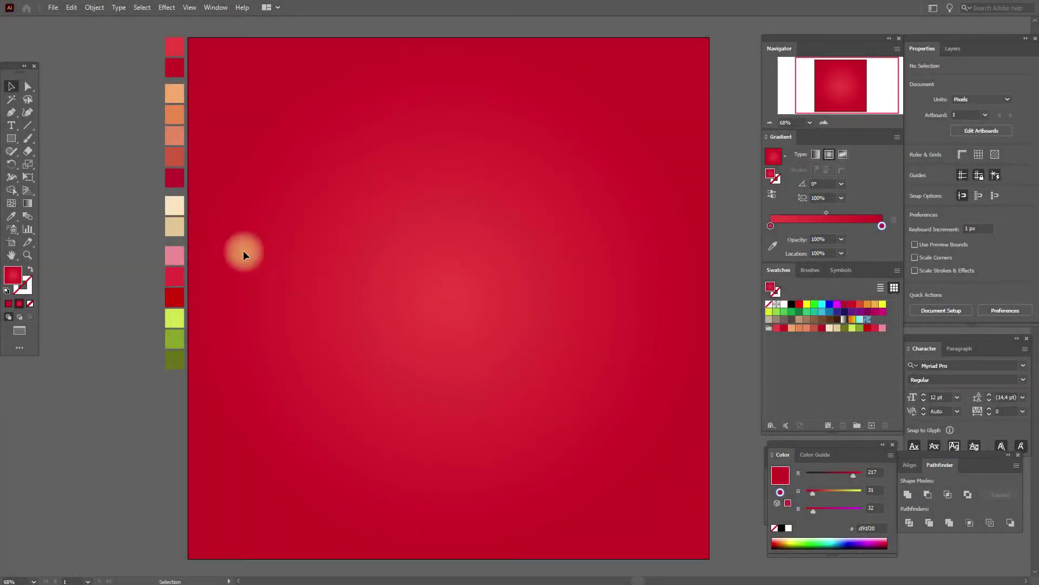
Draw a 315 × 315 px circle in the sampled light orange colour and centre it horizontally in the artboard's upper half
click(11, 215)
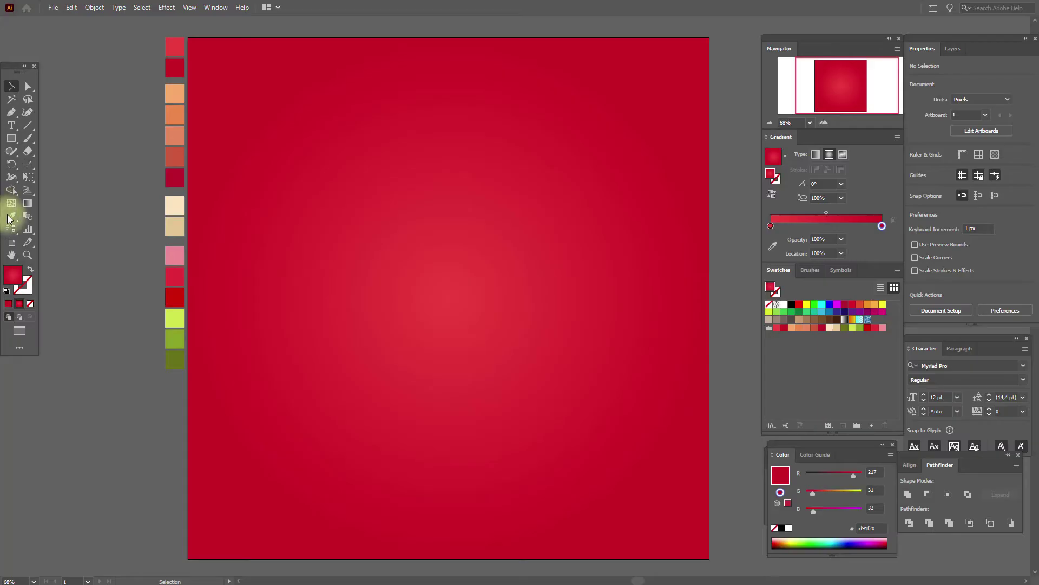
click(175, 94)
click(11, 139)
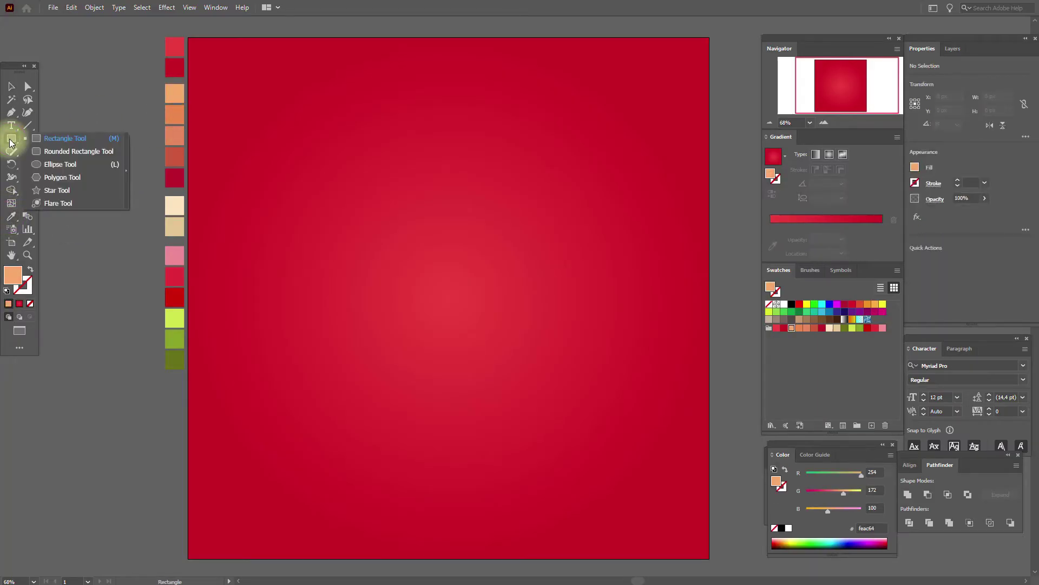
click(60, 164)
click(430, 271)
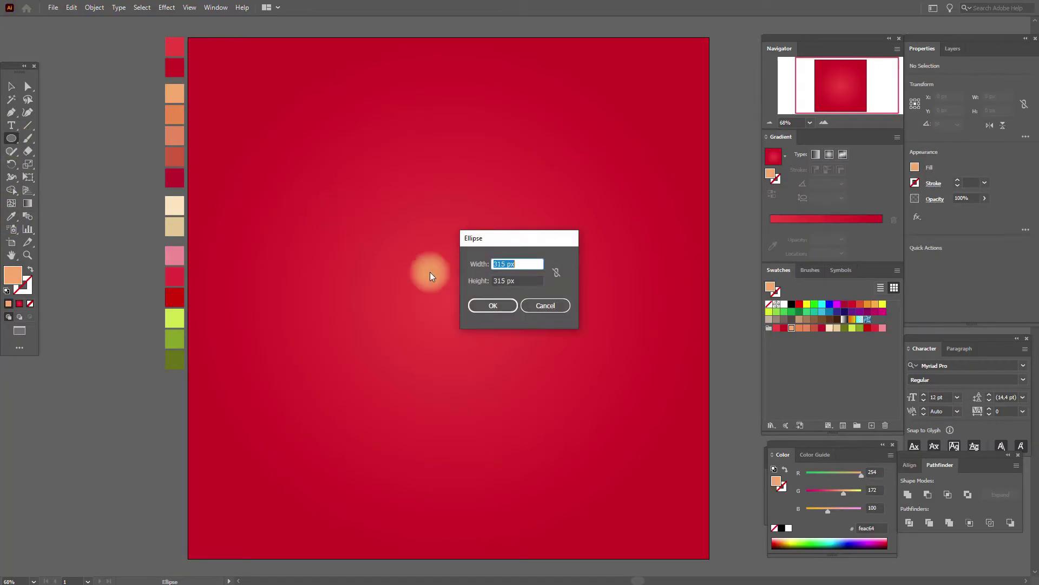
click(501, 305)
click(11, 86)
drag(438, 279, 470, 164)
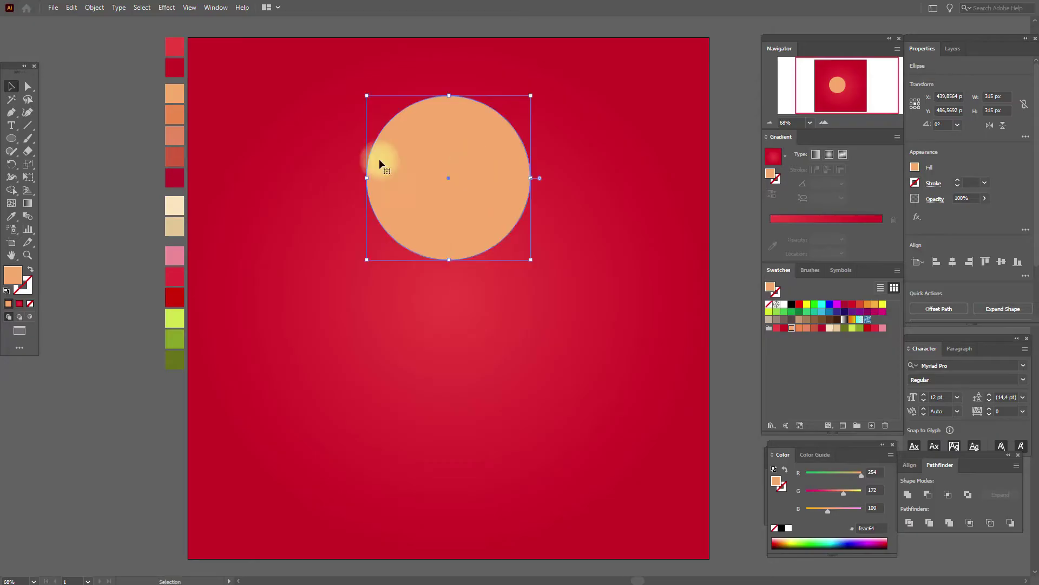
Draw a 212 × 305 px light orange rectangle and place it centred under the circle, overlapping its lower edge, as the body
drag(11, 138, 58, 139)
click(429, 370)
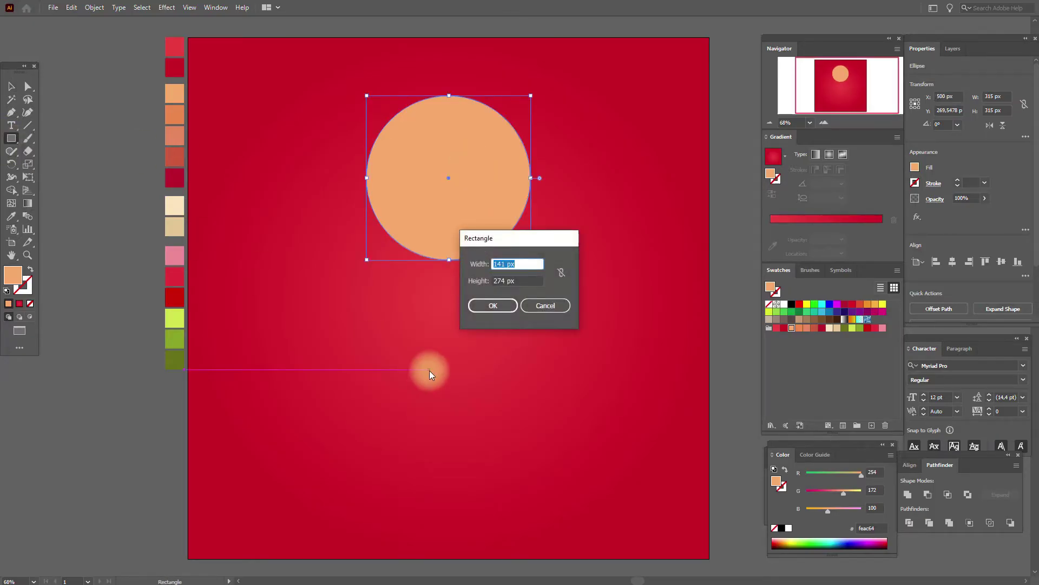
text(212)
click(519, 280)
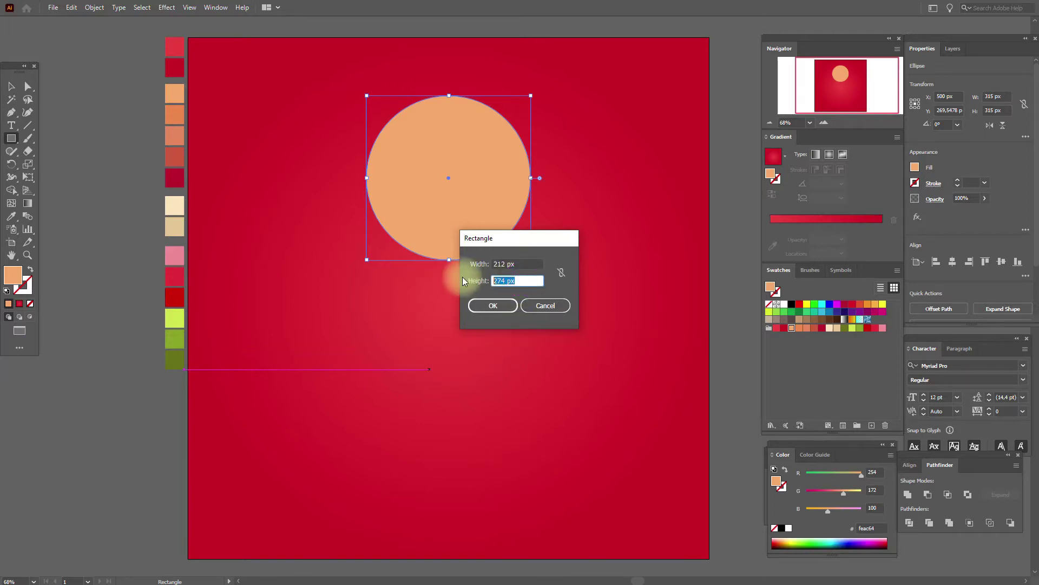
text(305)
click(493, 306)
click(11, 86)
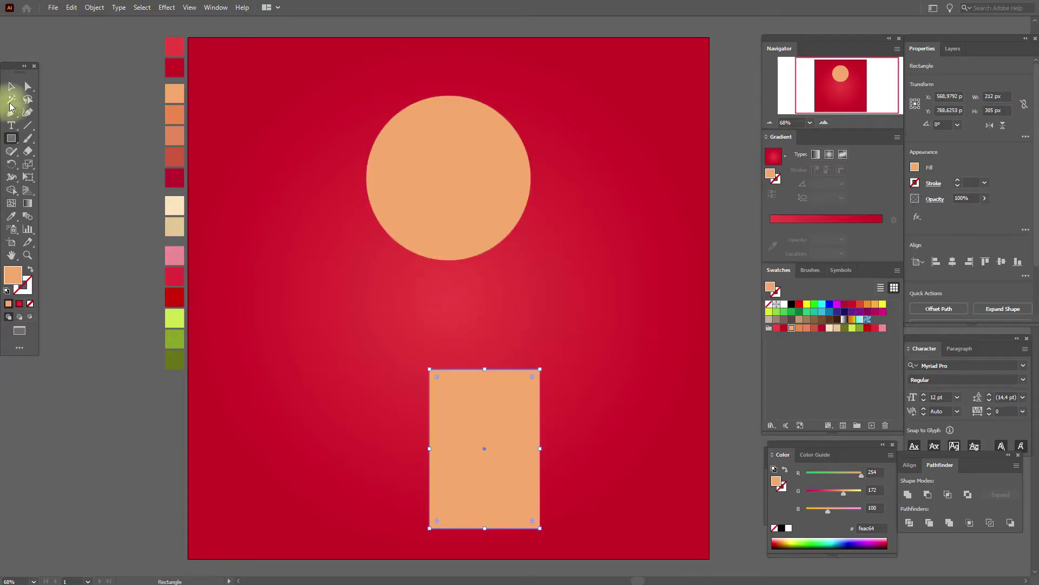
drag(471, 416, 450, 300)
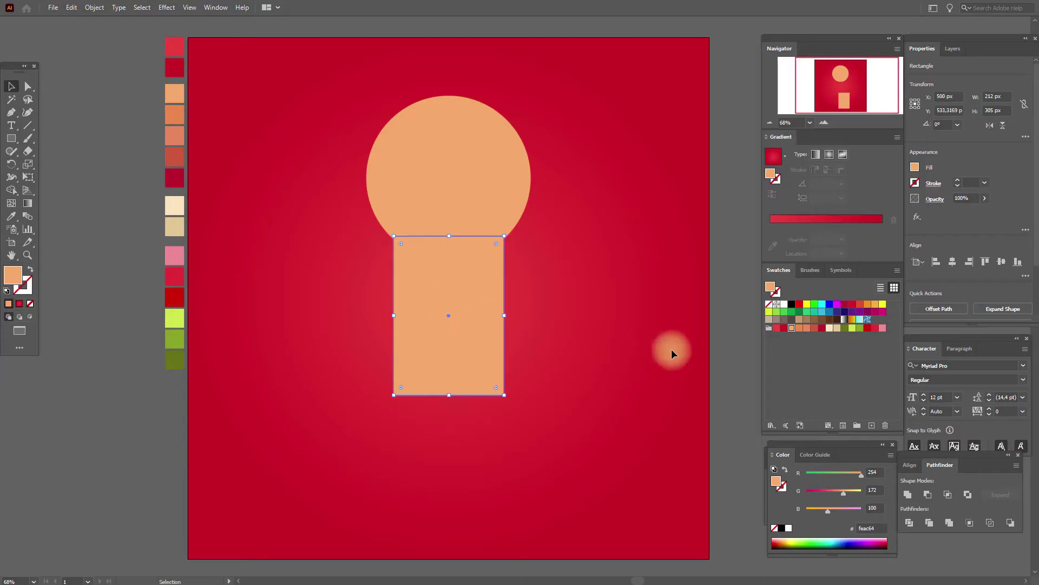
Draw a 120 × 207 px light orange rectangle beside the body for an arm
click(11, 138)
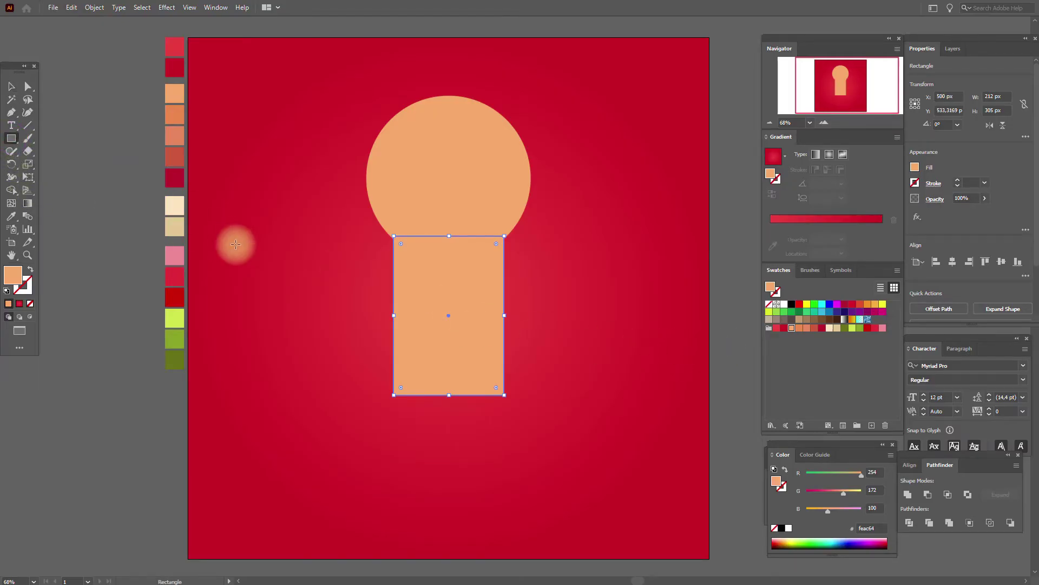
click(260, 252)
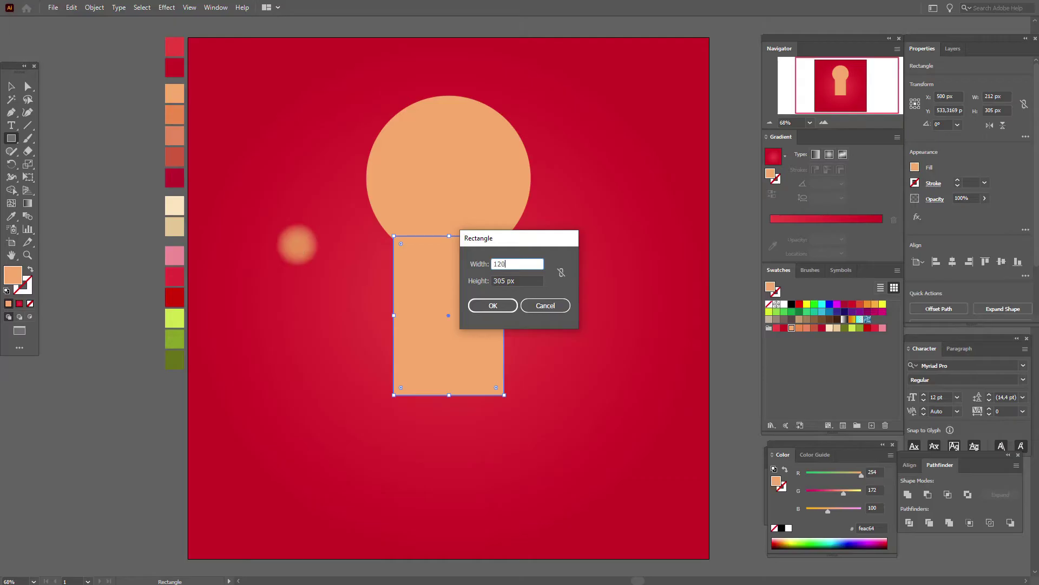
click(525, 280)
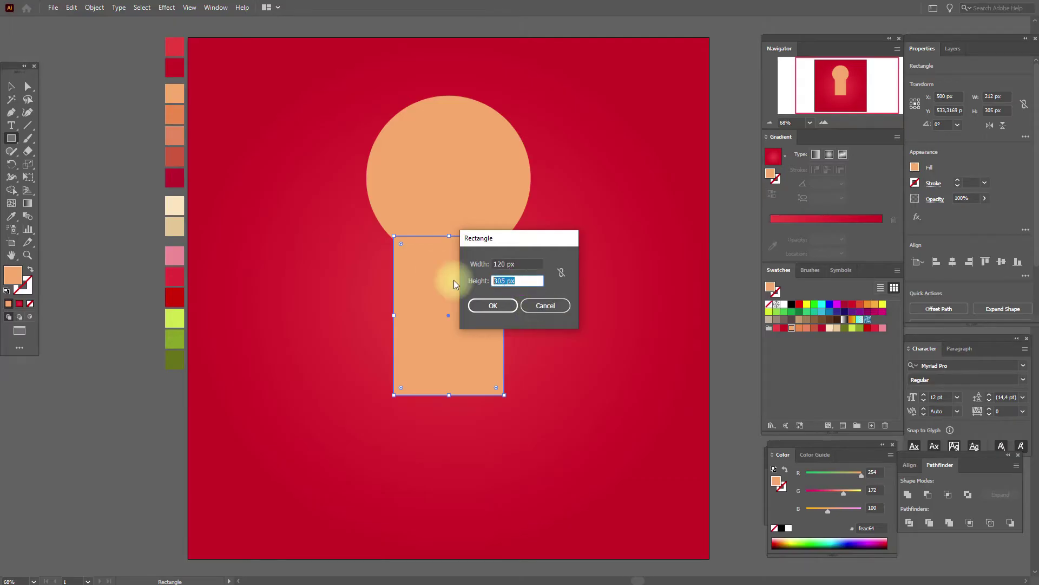
text(207)
click(499, 307)
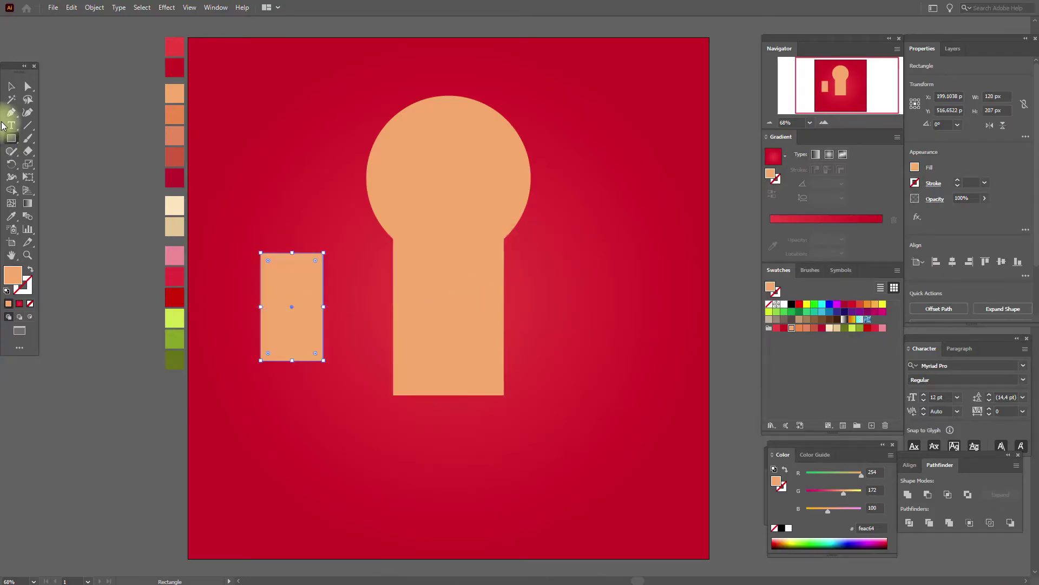
Rotate the arm rectangle to about 285° and place it overlapping the upper left side of the body
click(11, 86)
mouse_move(329, 310)
mouse_down()
mouse_move(317, 345)
mouse_move(330, 321)
mouse_move(318, 315)
mouse_up()
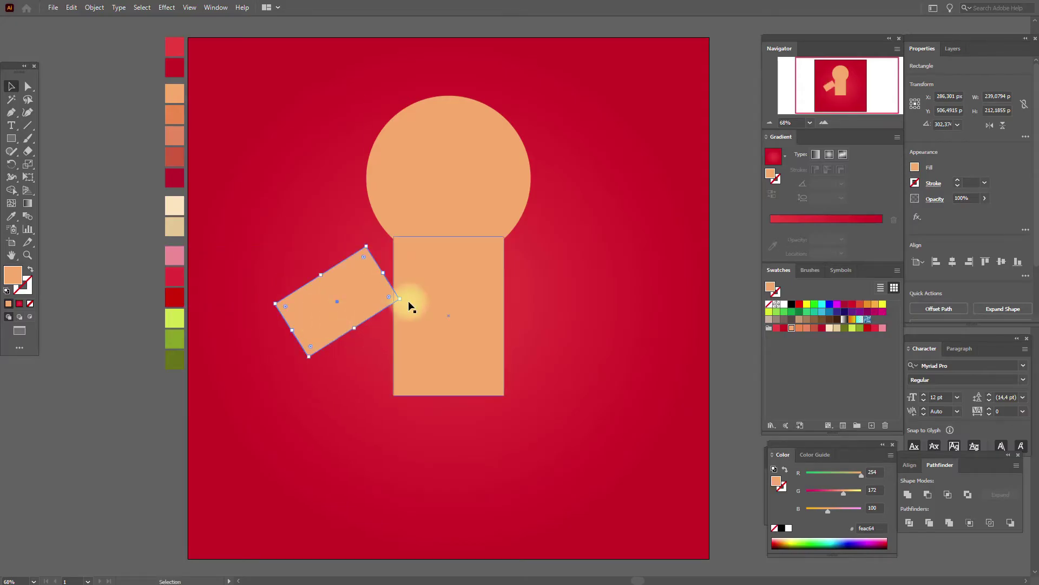
drag(403, 299, 399, 313)
drag(331, 301, 349, 288)
click(141, 385)
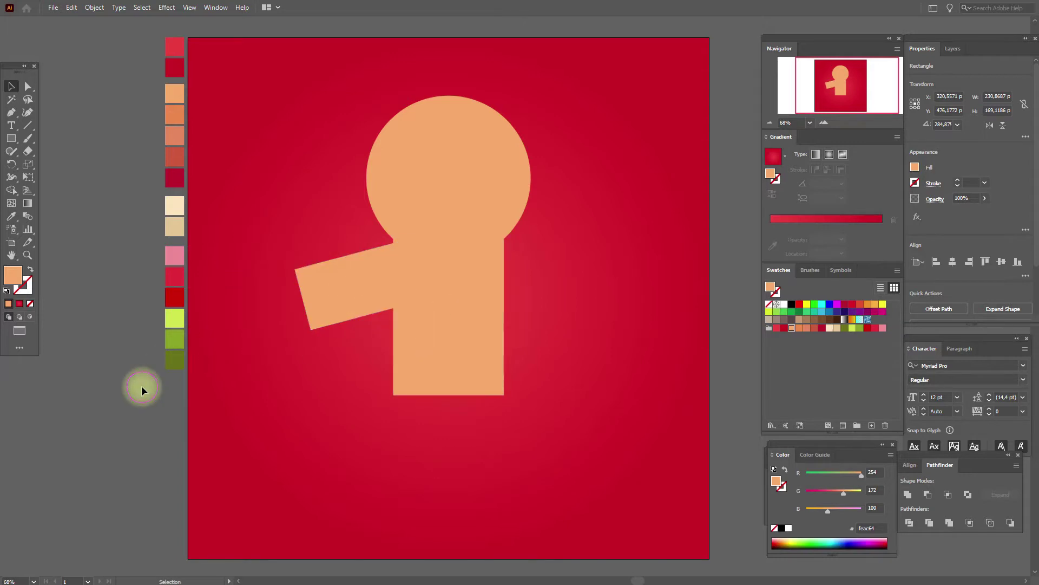
Draw a 141 × 274 px light orange rectangle for a leg
click(8, 140)
click(283, 223)
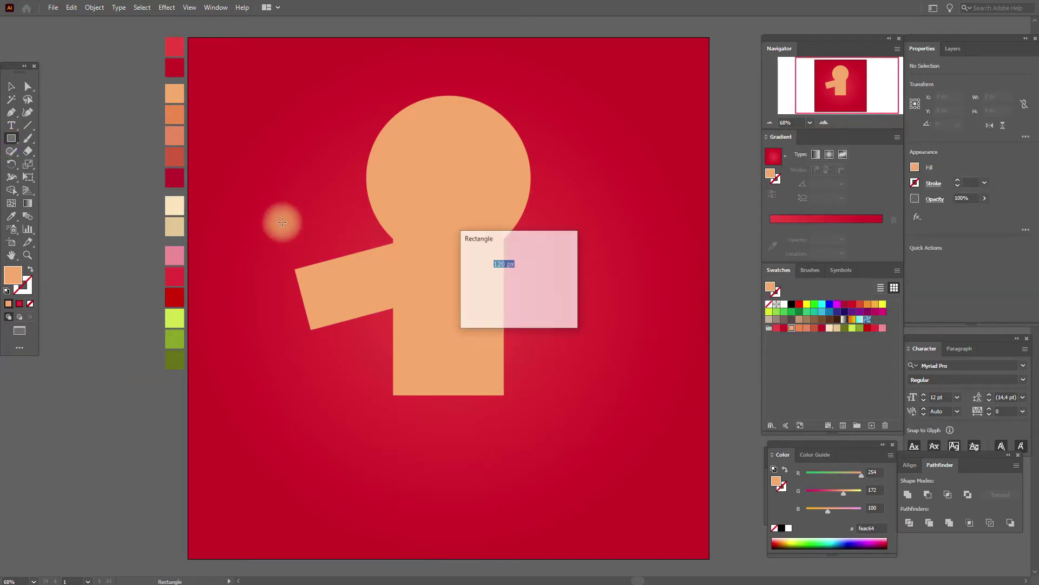
text(141)
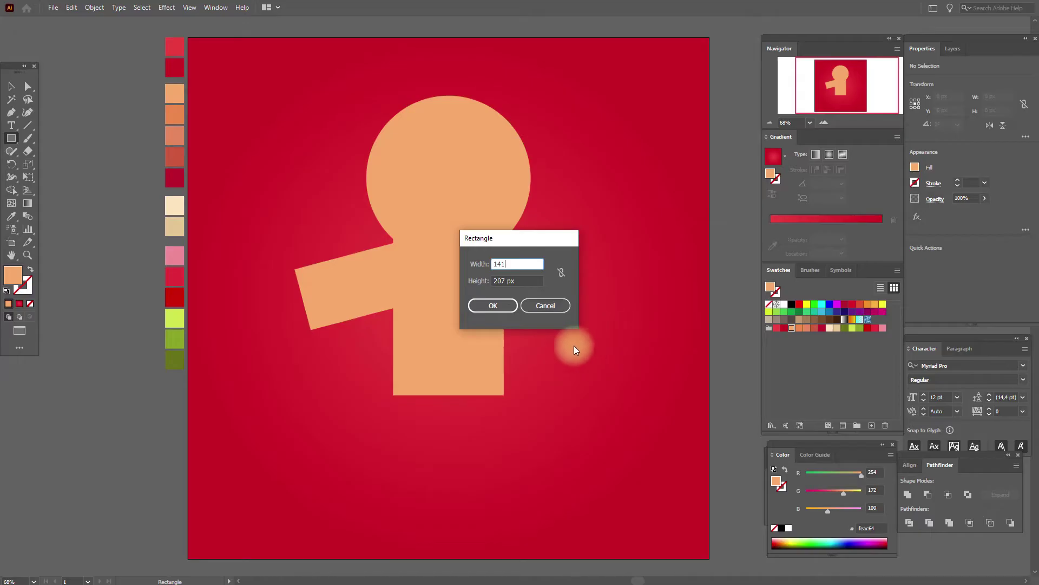
key(Tab)
text(27)
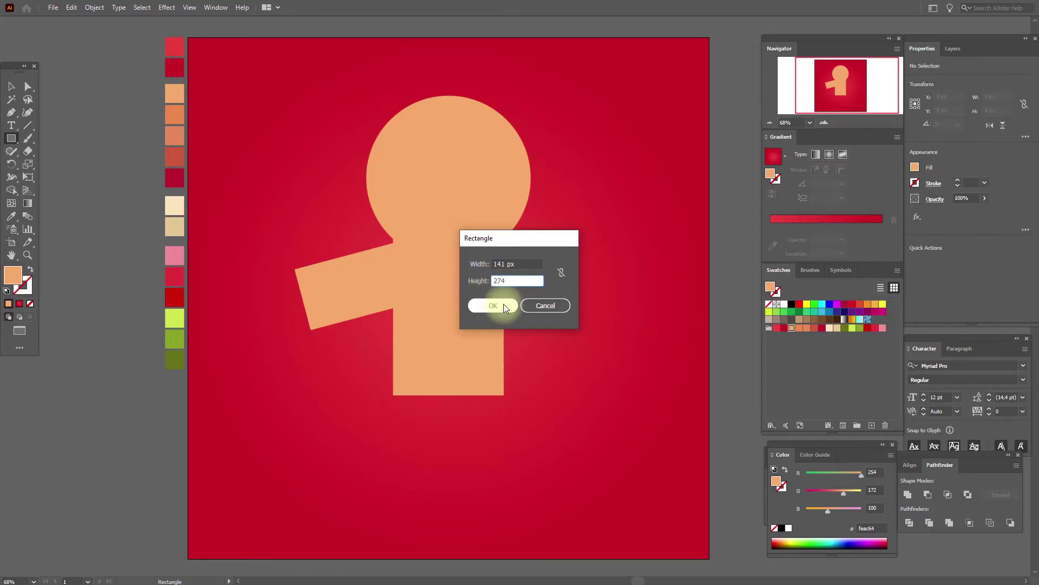
click(493, 305)
Rotate the leg rectangle to about 326° and place it overlapping the lower left corner of the body
click(11, 86)
drag(352, 303, 364, 453)
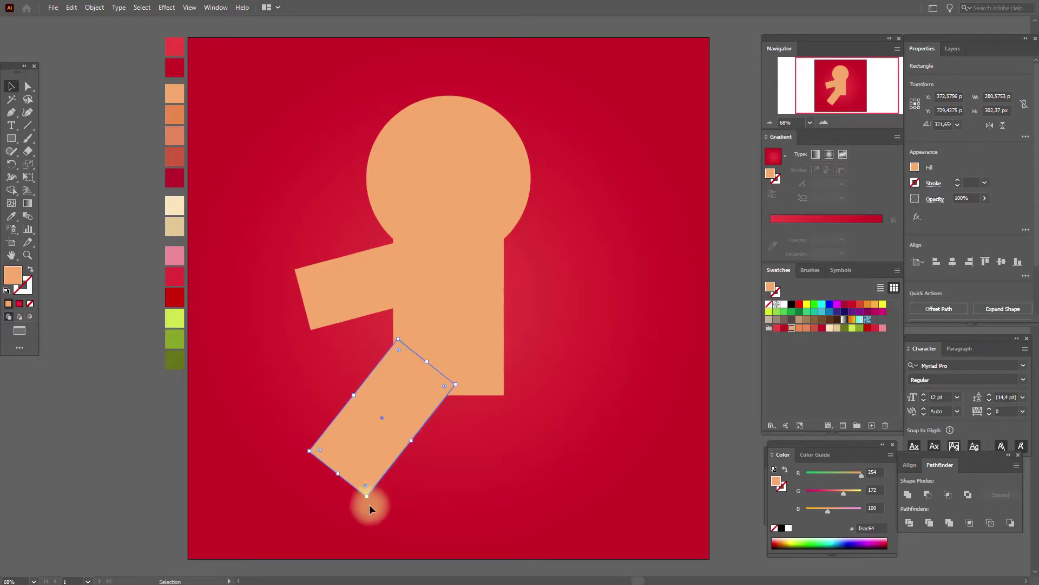
drag(372, 506, 370, 469)
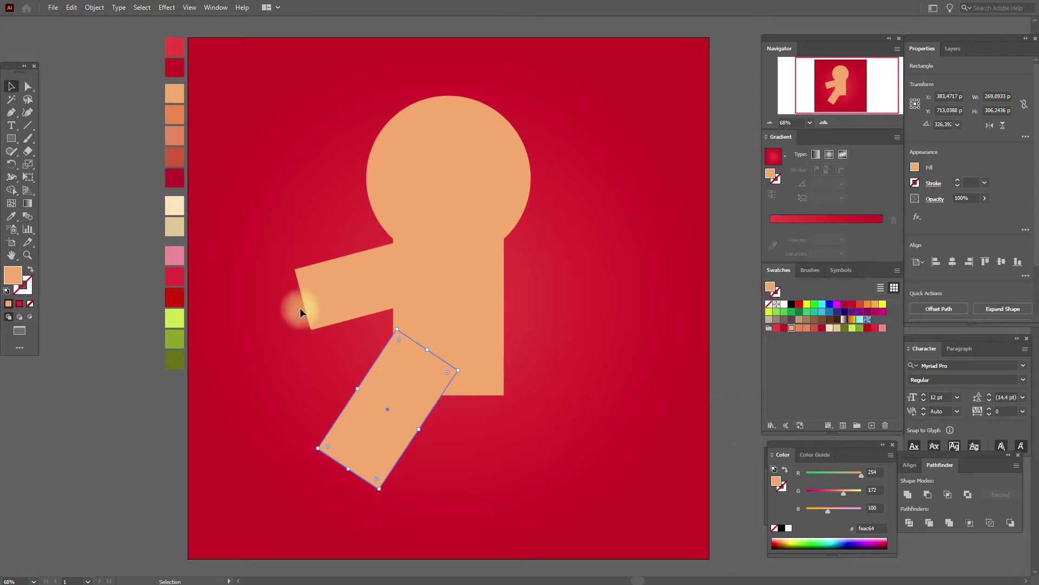
Duplicate the arm and leg in place and reflect the copies across the vertical axis onto the body's right side
shift+click(341, 292)
key(ctrl+c)
key(ctrl+f)
right_click(438, 288)
mouse_move(518, 459)
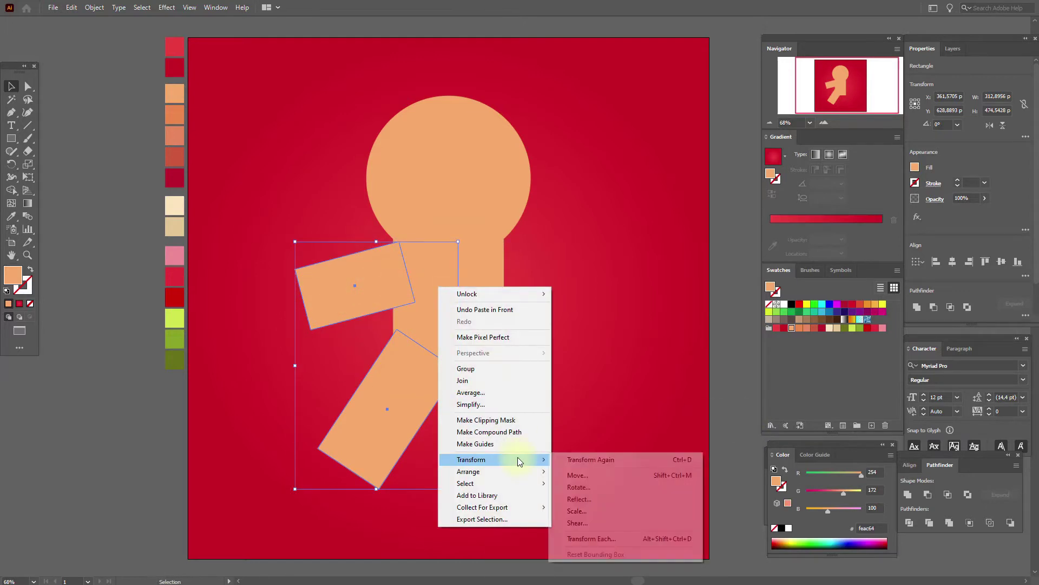
click(594, 499)
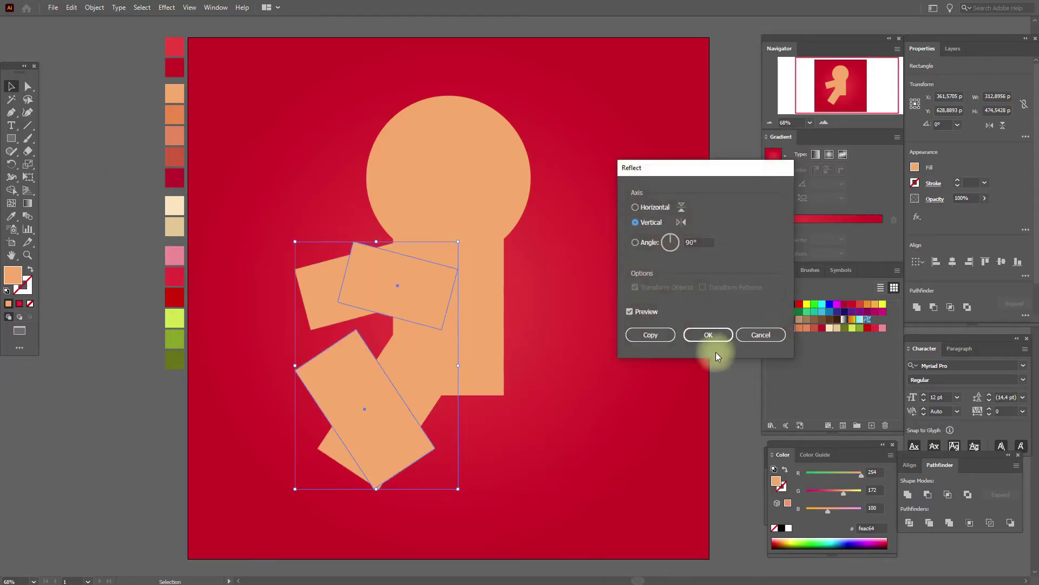
click(699, 333)
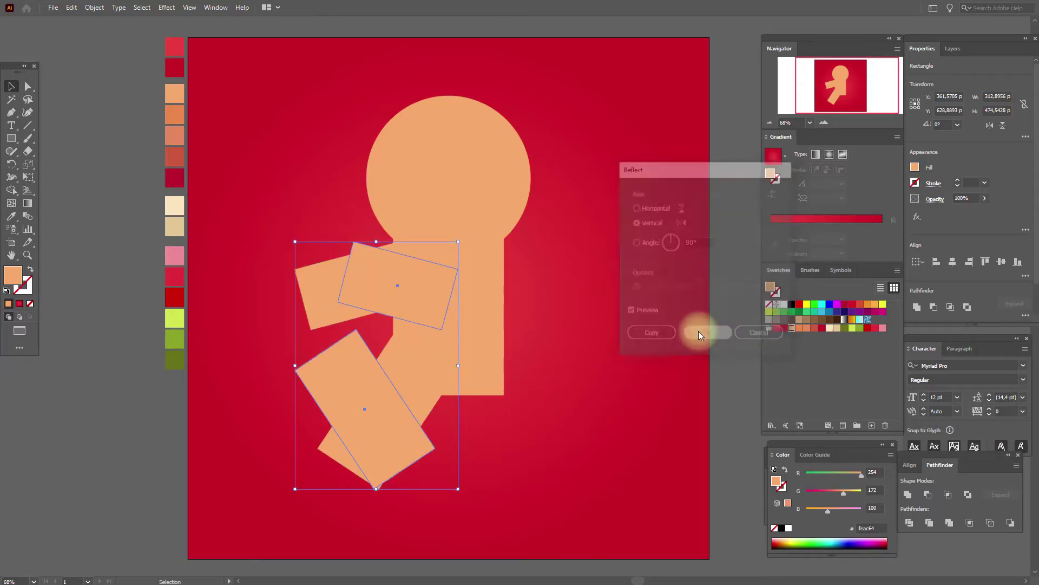
drag(461, 300, 571, 299)
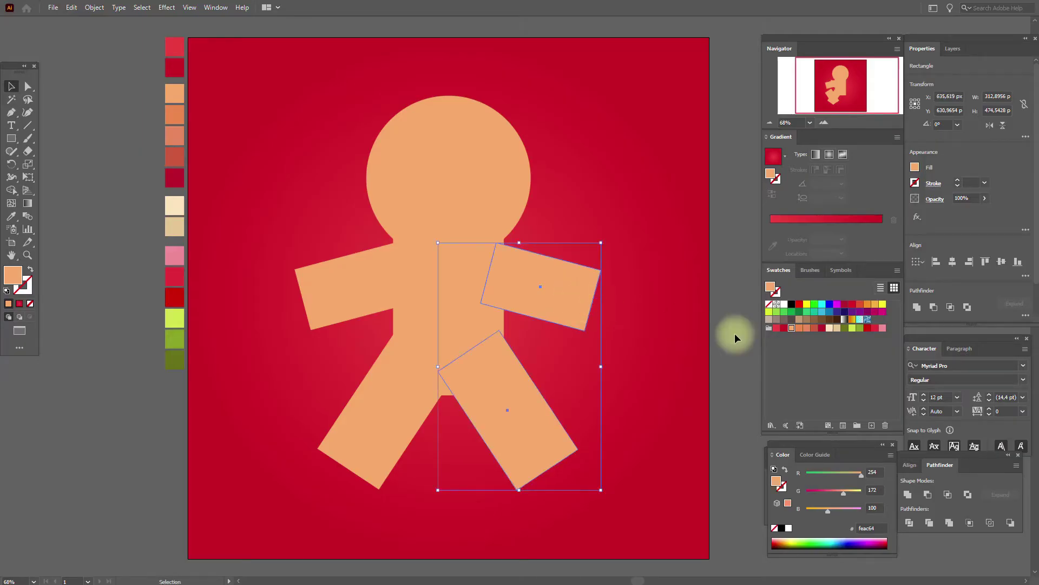
click(733, 333)
Align the two arms along their top edges
click(352, 268)
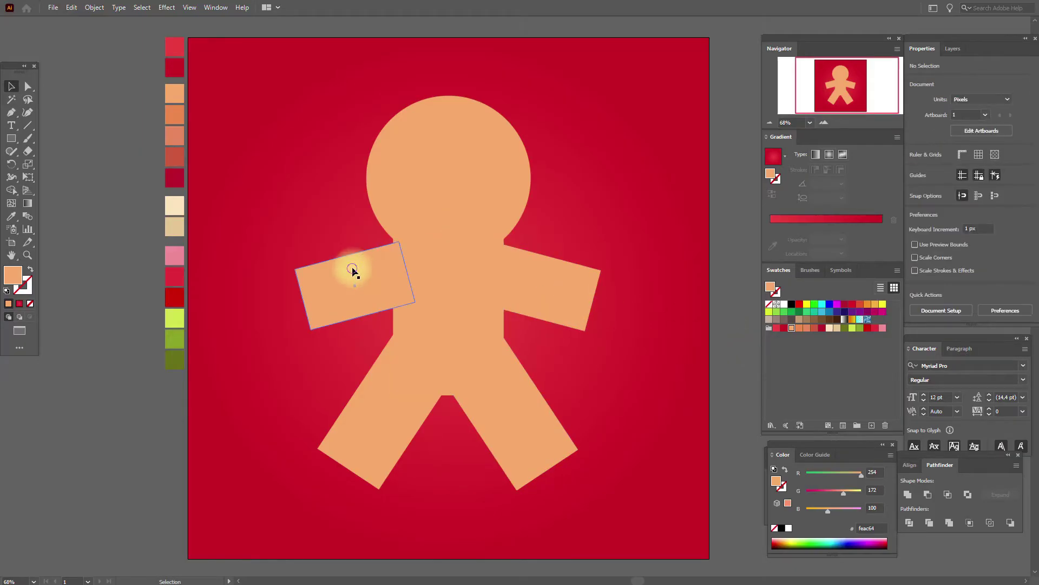
shift+click(535, 290)
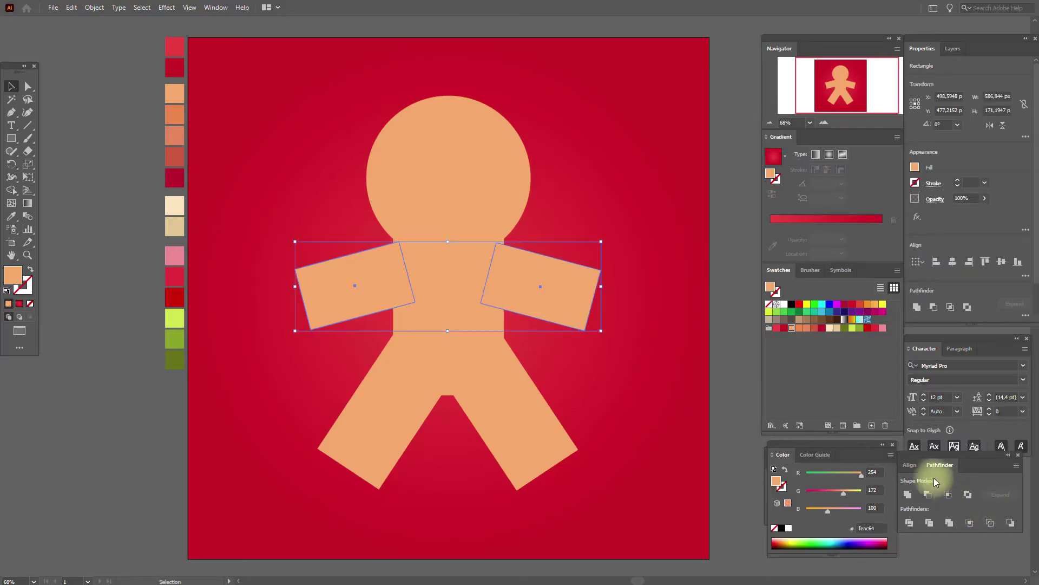
click(912, 465)
click(973, 494)
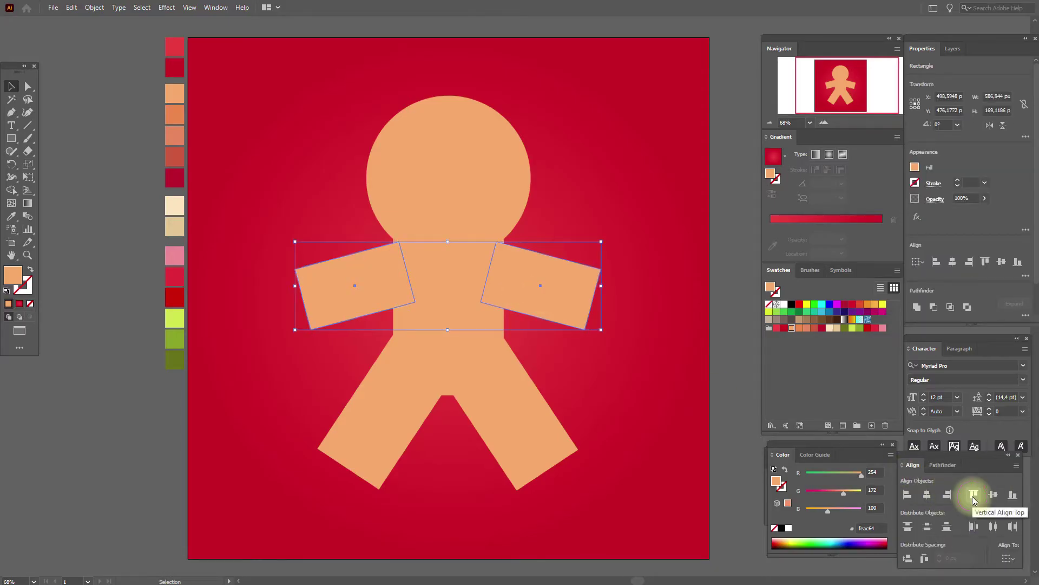
Align the two legs along their top edges
click(420, 412)
shift+click(521, 414)
click(974, 495)
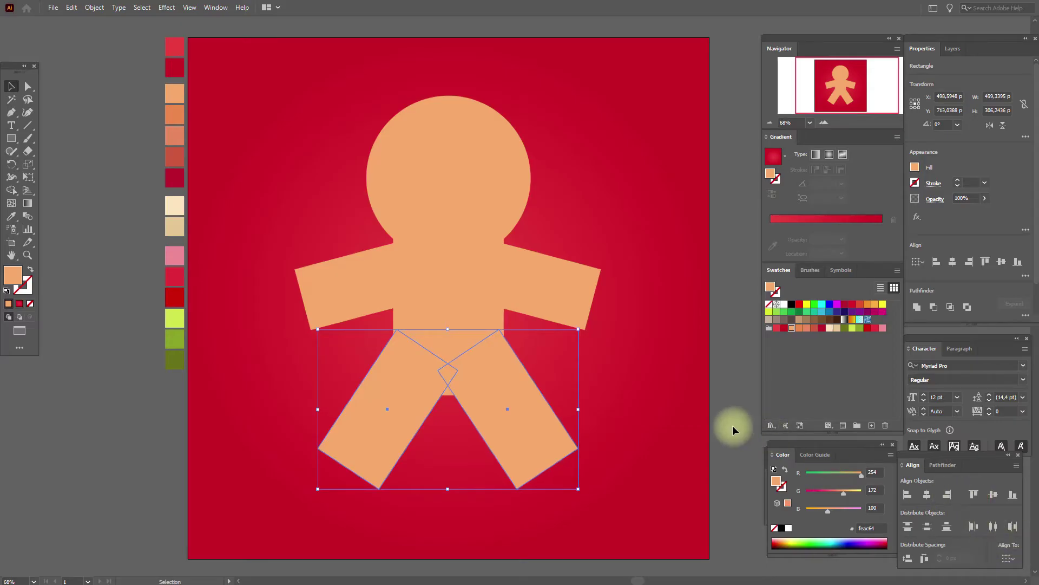
click(724, 411)
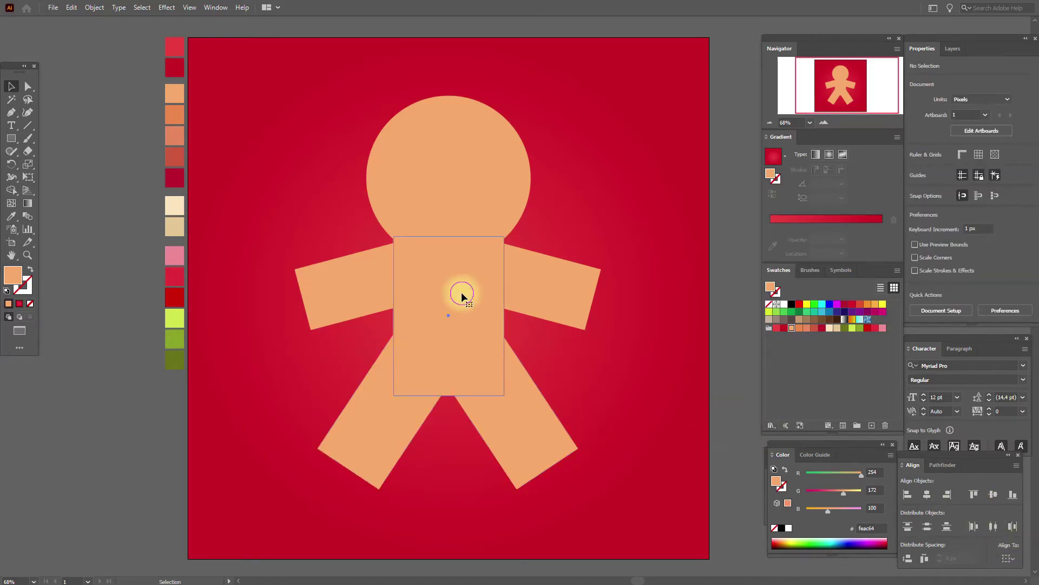
Taper the body rectangle by moving its two top corner points slightly inward
click(462, 295)
click(28, 86)
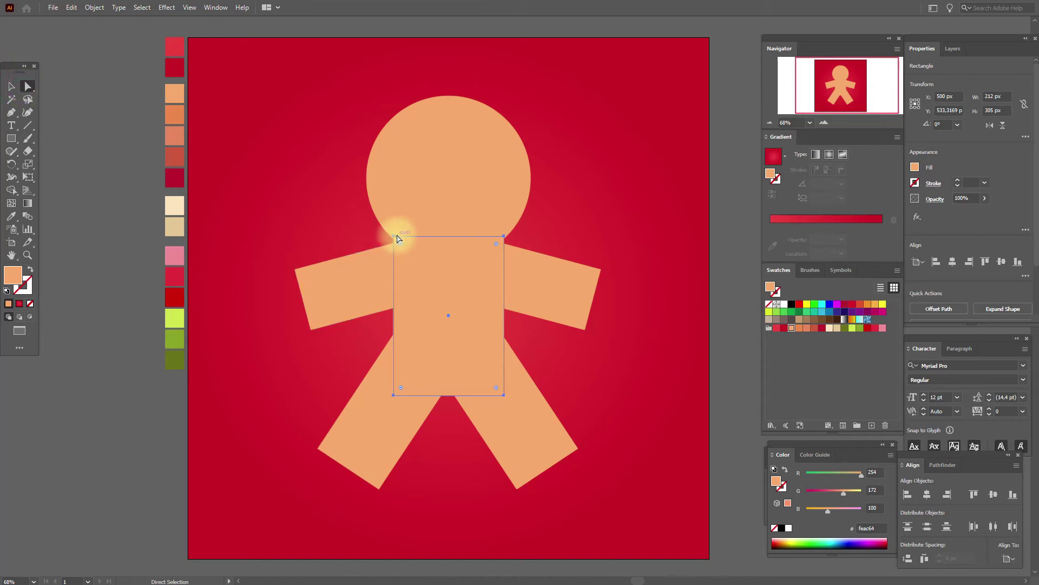
drag(394, 237, 401, 236)
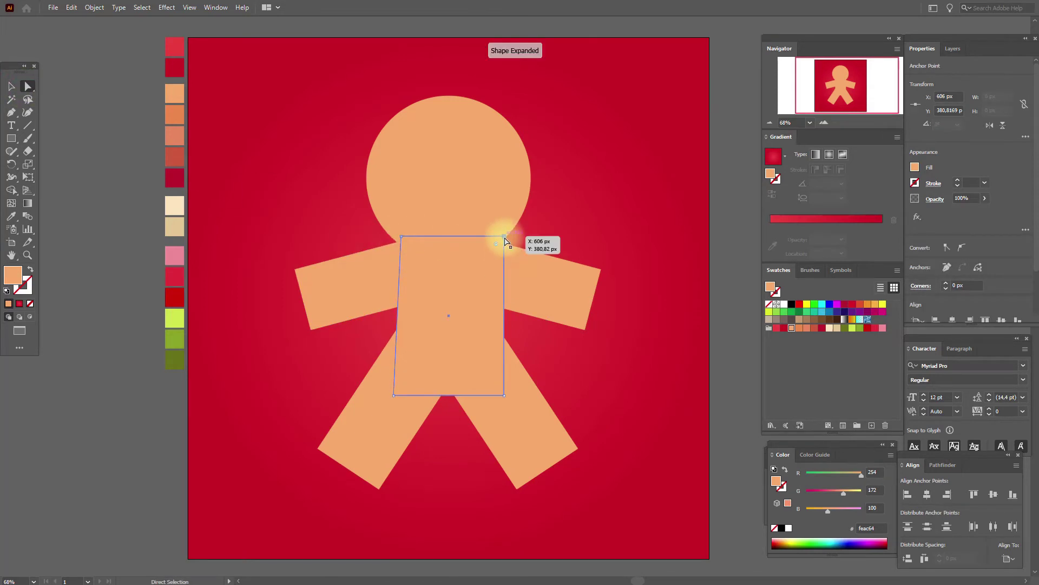
drag(504, 236, 497, 237)
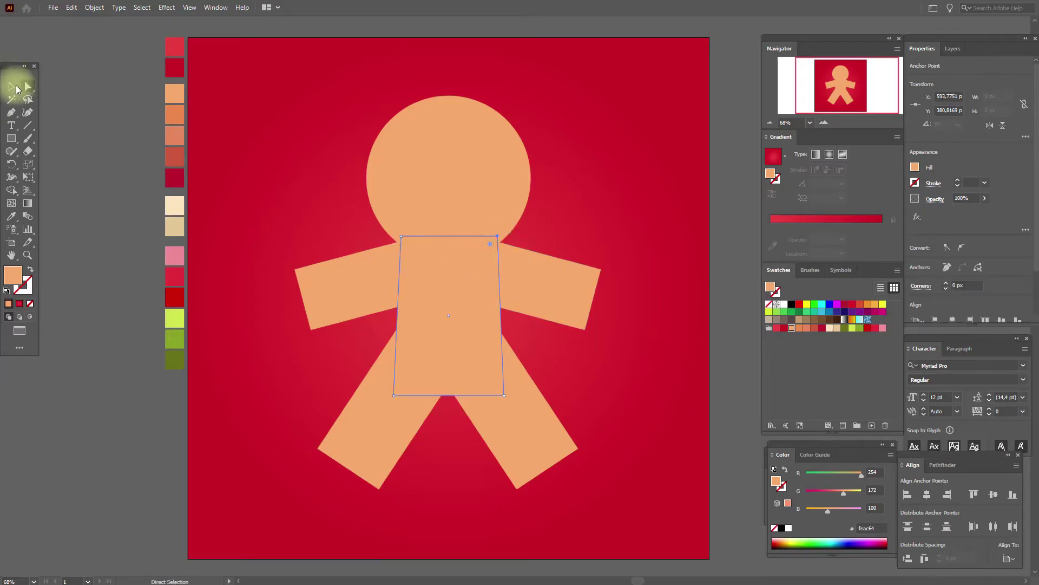
click(16, 90)
click(149, 147)
Lower both arms slightly and shift them inward so they overlap the tapered body at the same height
mouse_move(373, 296)
mouse_down()
mouse_move(378, 310)
mouse_move(375, 301)
mouse_up()
drag(499, 290, 498, 301)
shift+click(388, 302)
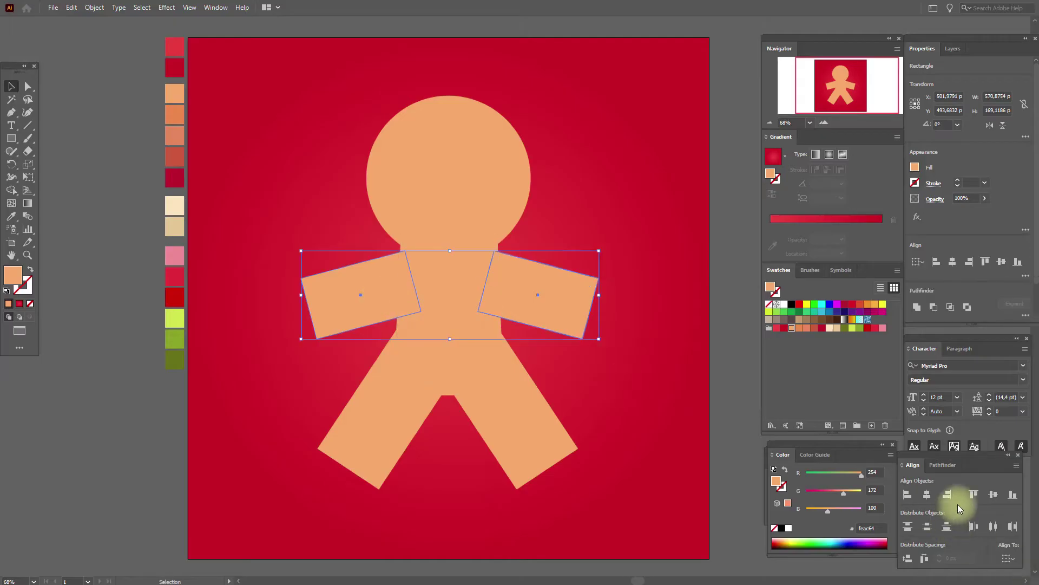
Nudge both legs slightly to the right and align their top edges
click(414, 415)
shift+click(511, 410)
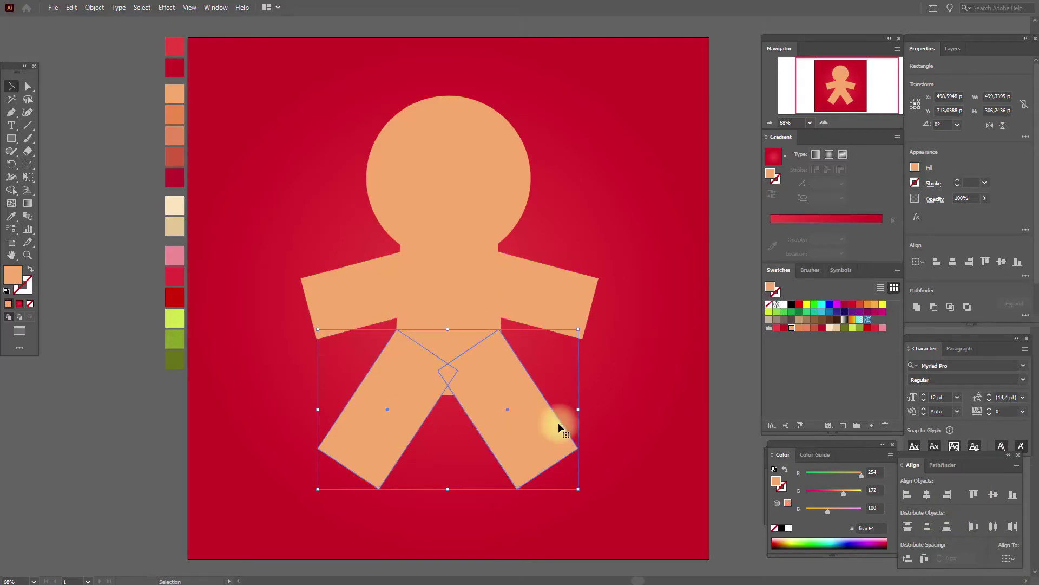
key(Right)
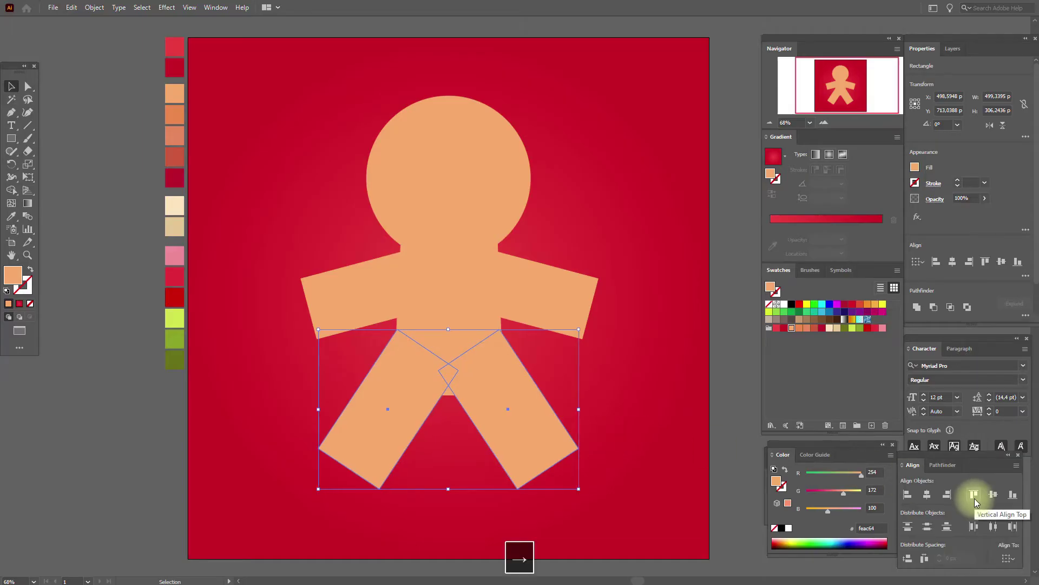
click(974, 494)
click(726, 424)
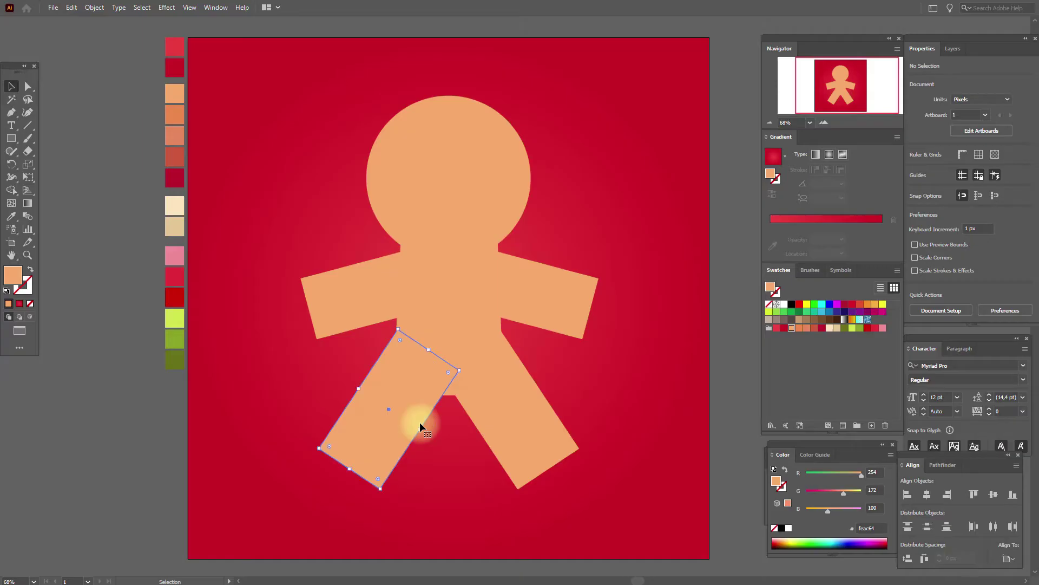
Nudge each leg inward to bring the two legs slightly closer together under the body
key(Down)
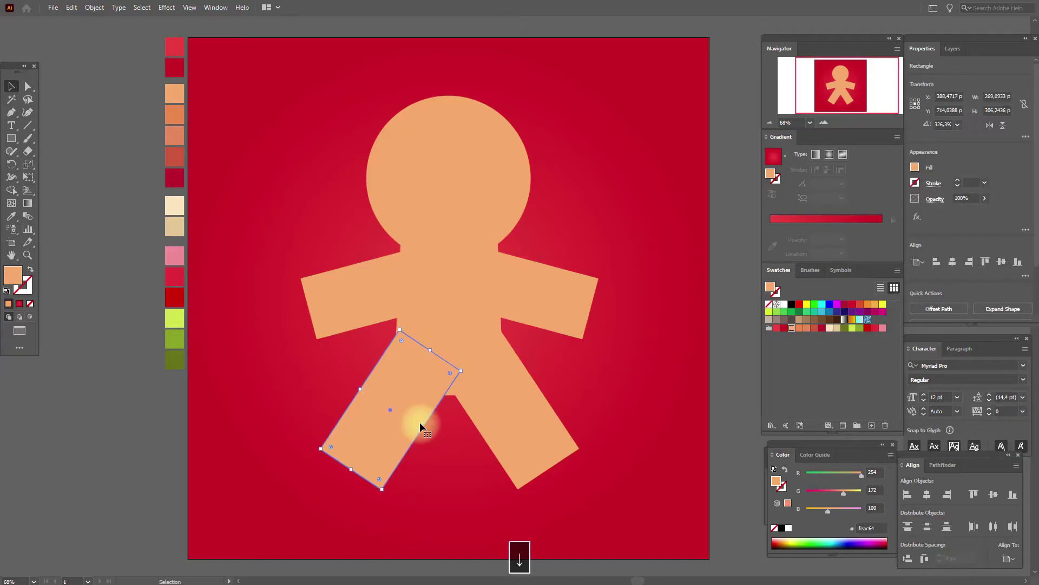
click(483, 416)
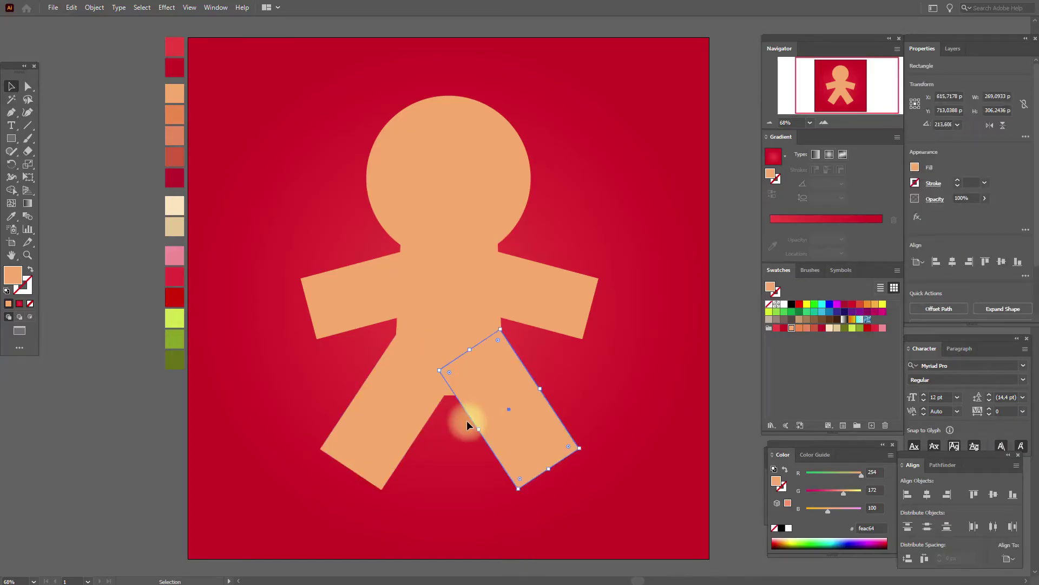
key(Left)
click(720, 399)
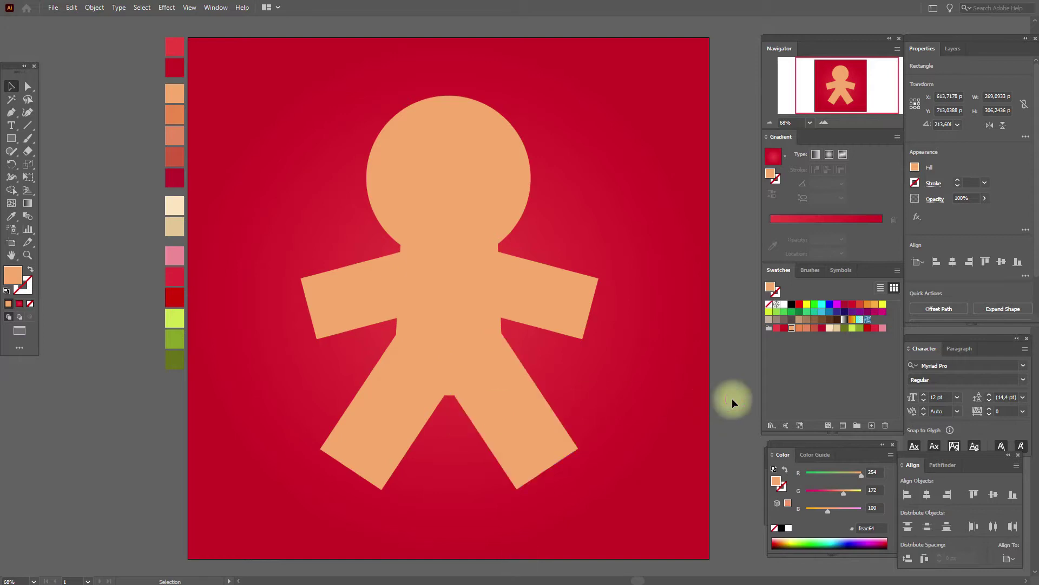
Align the top edges of both legs again and nudge the pair 1 px to the left
shift+click(552, 431)
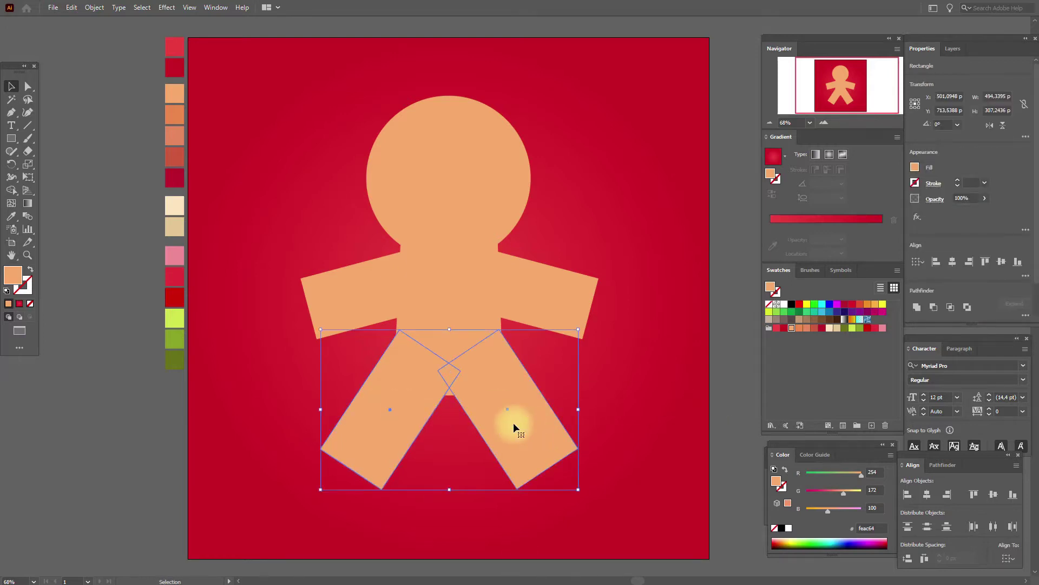
click(975, 494)
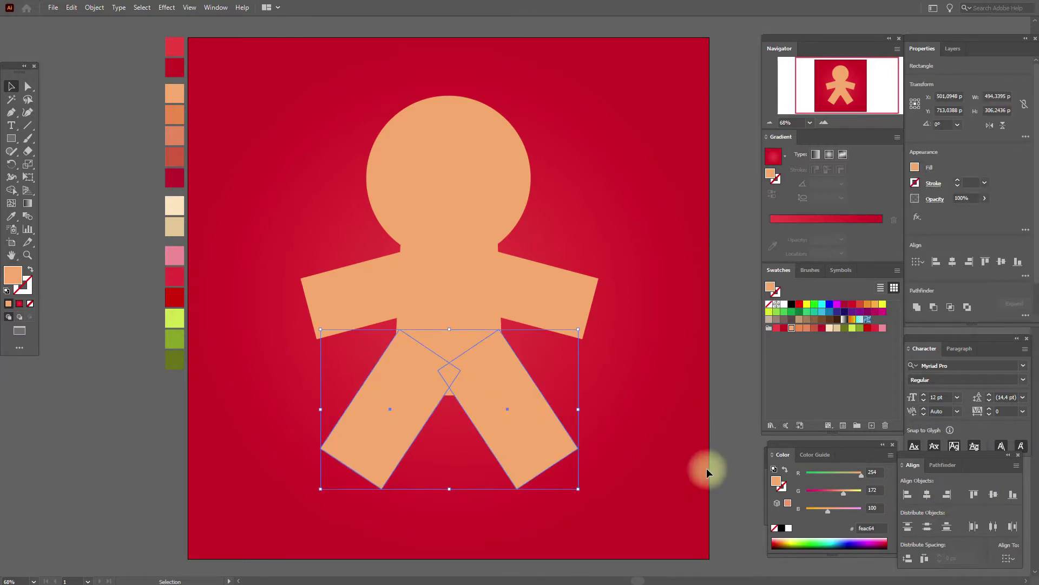
key(Left)
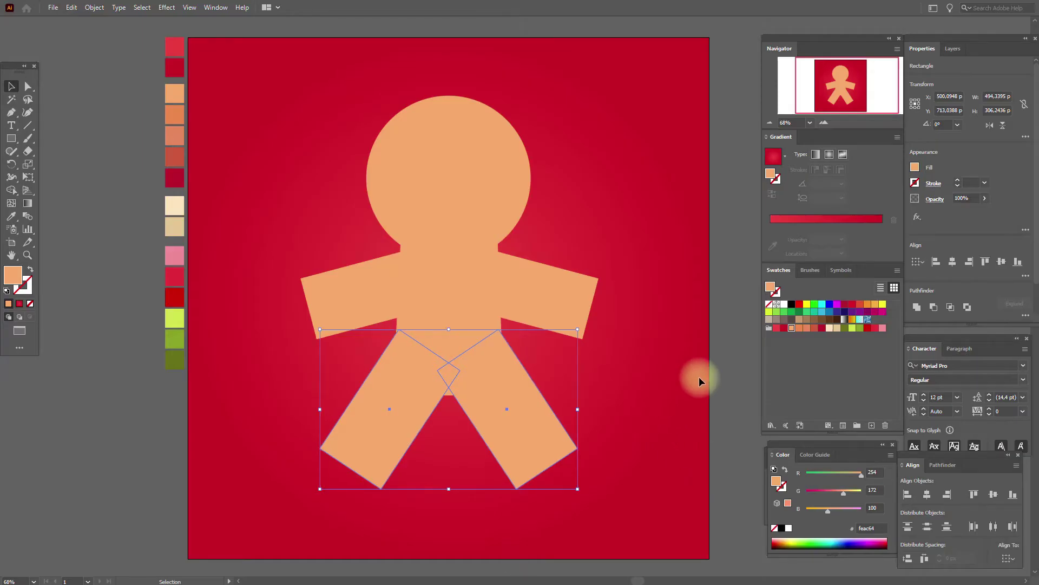
click(736, 341)
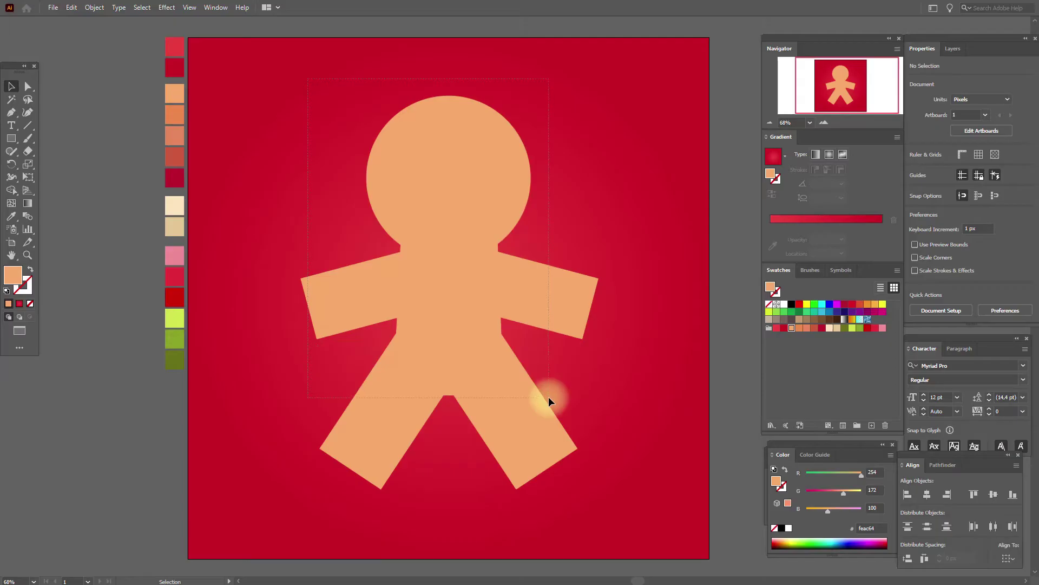
Unite the head, body, arms and legs into a single gingerbread man shape
drag(580, 493, 580, 493)
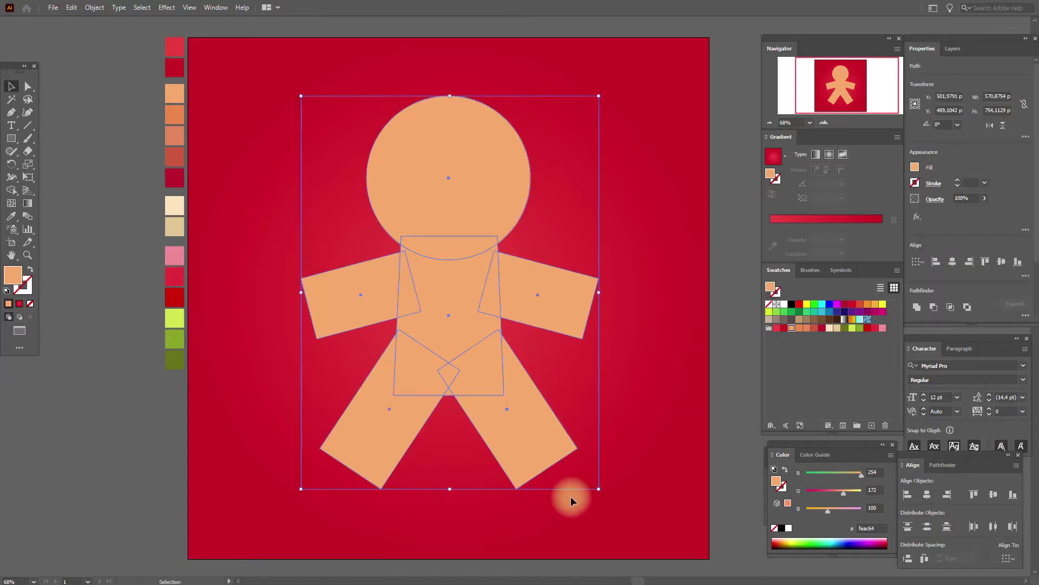
click(942, 466)
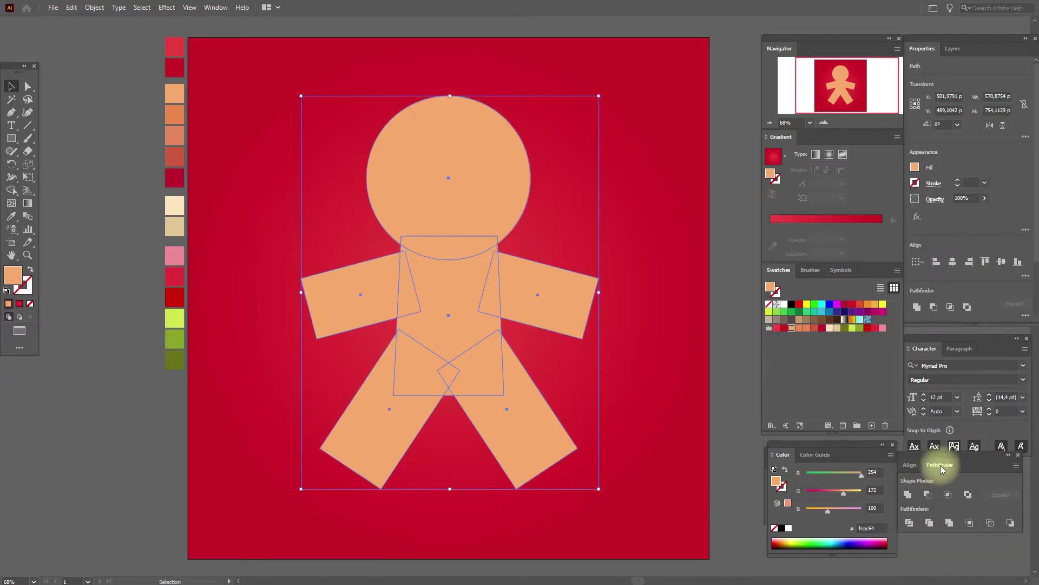
click(908, 495)
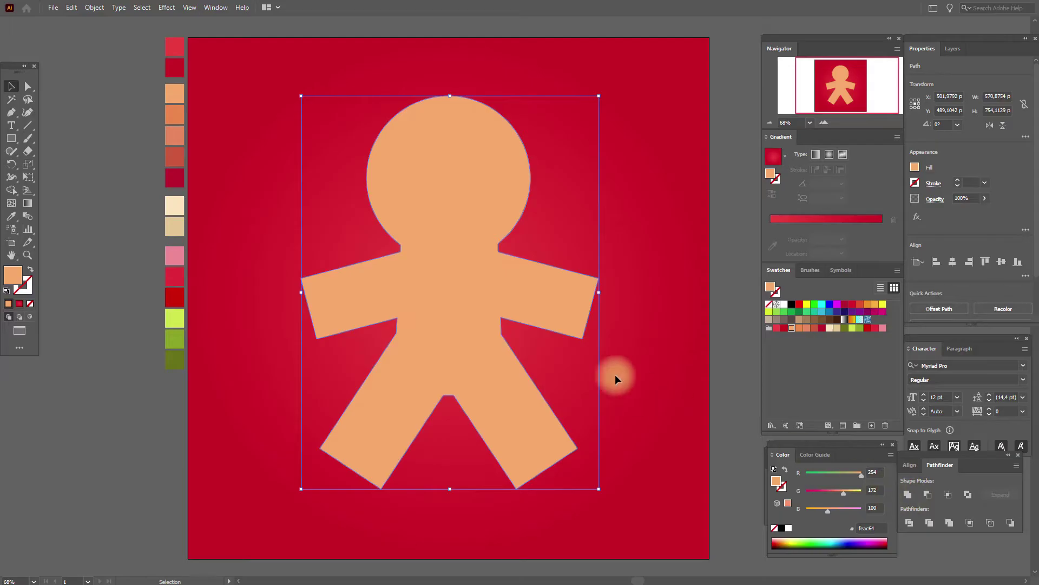
click(621, 402)
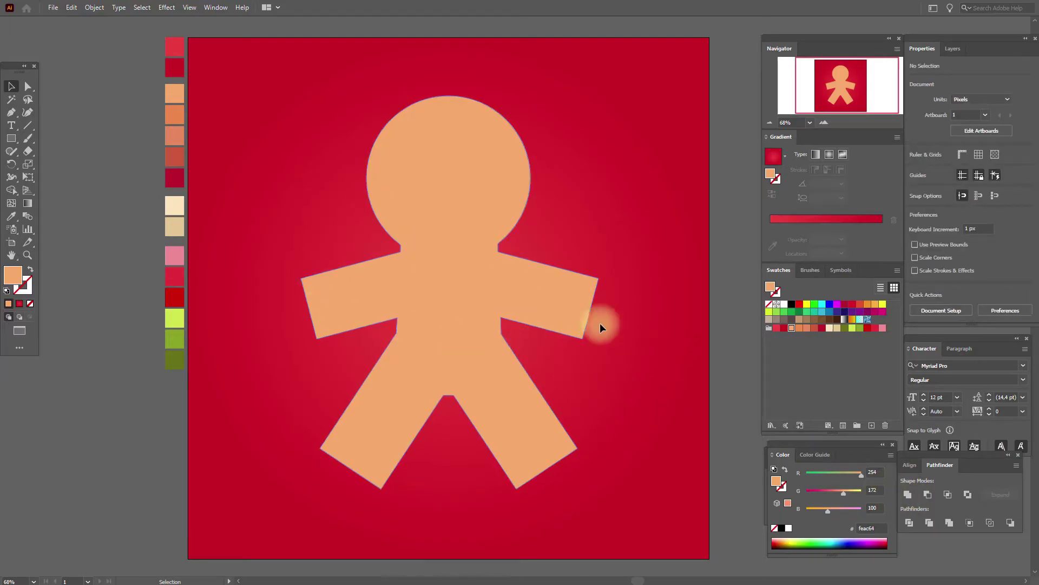
Round the end corners of the left arm to 60 px
click(28, 86)
drag(281, 266, 345, 373)
drag(308, 283, 368, 293)
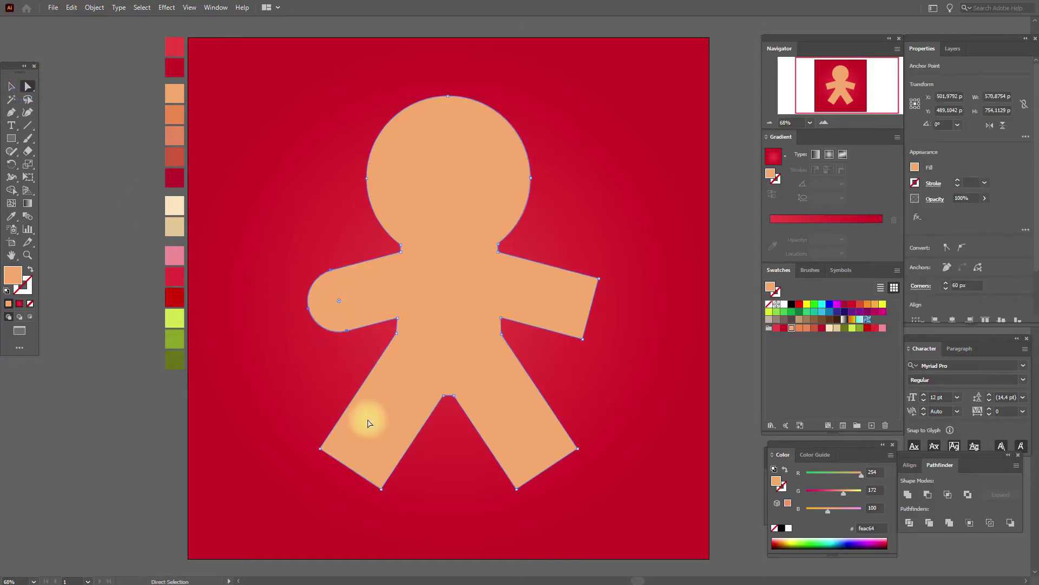
Fully round the end corners of both legs
drag(295, 430, 413, 524)
drag(332, 449, 398, 401)
drag(621, 443, 507, 404)
Round the corners between the legs to about 18 px and the end of the right arm to 60 px
drag(430, 429, 455, 426)
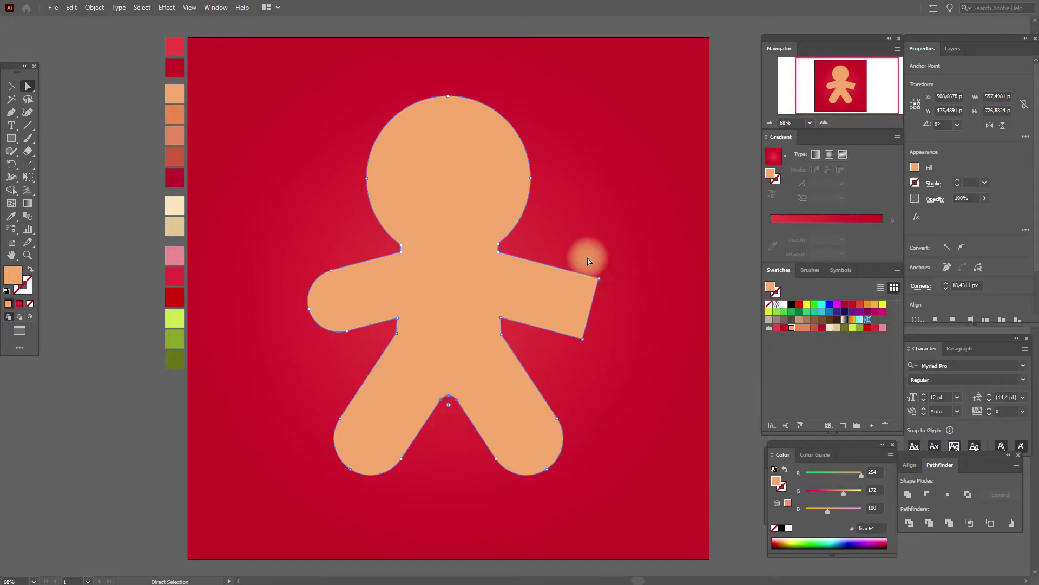
drag(572, 255, 517, 274)
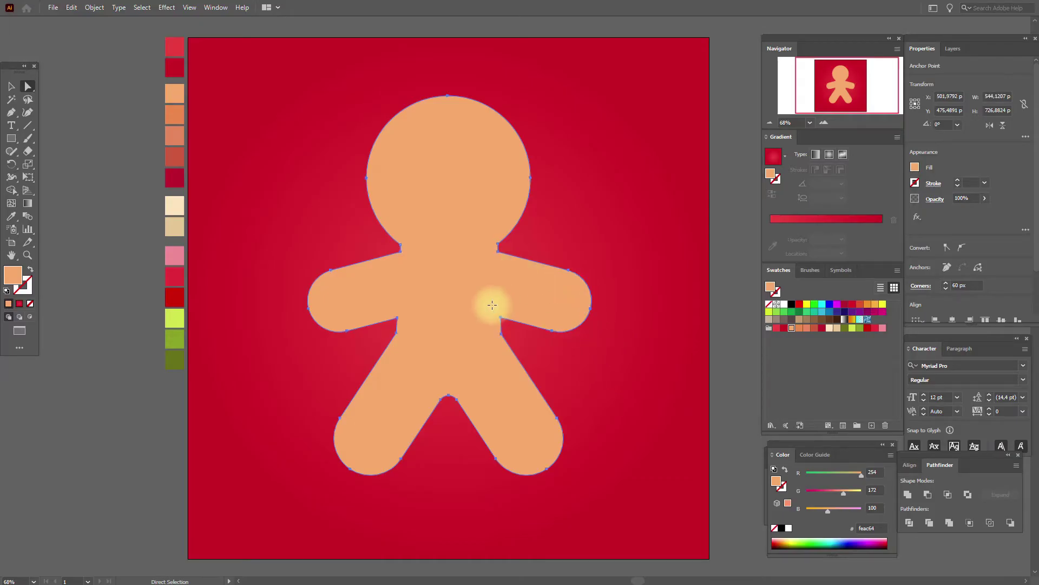
click(557, 353)
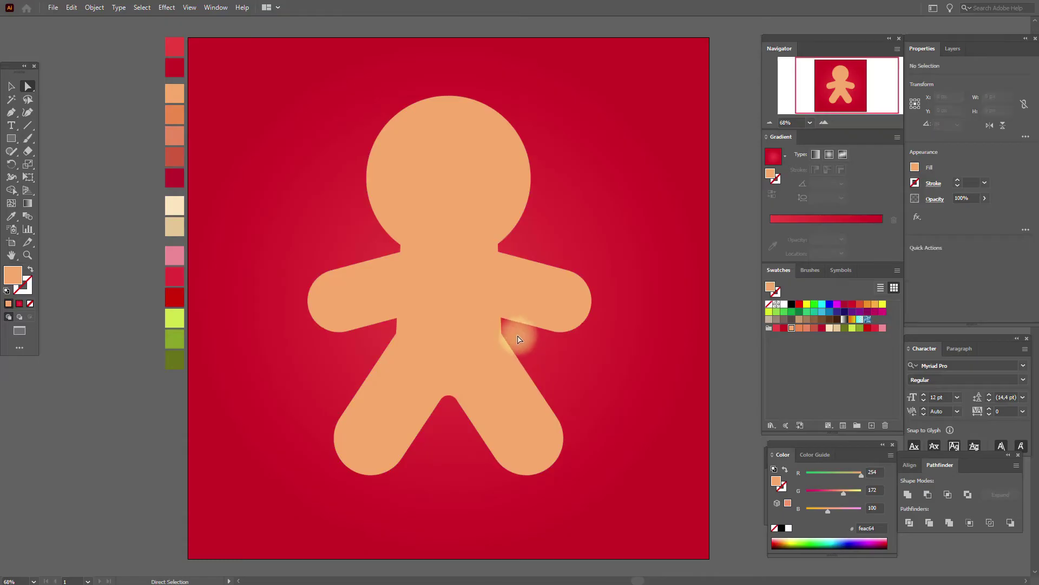
Round the inner underarm corners on both sides of the body, using about 18 px on the left
click(511, 337)
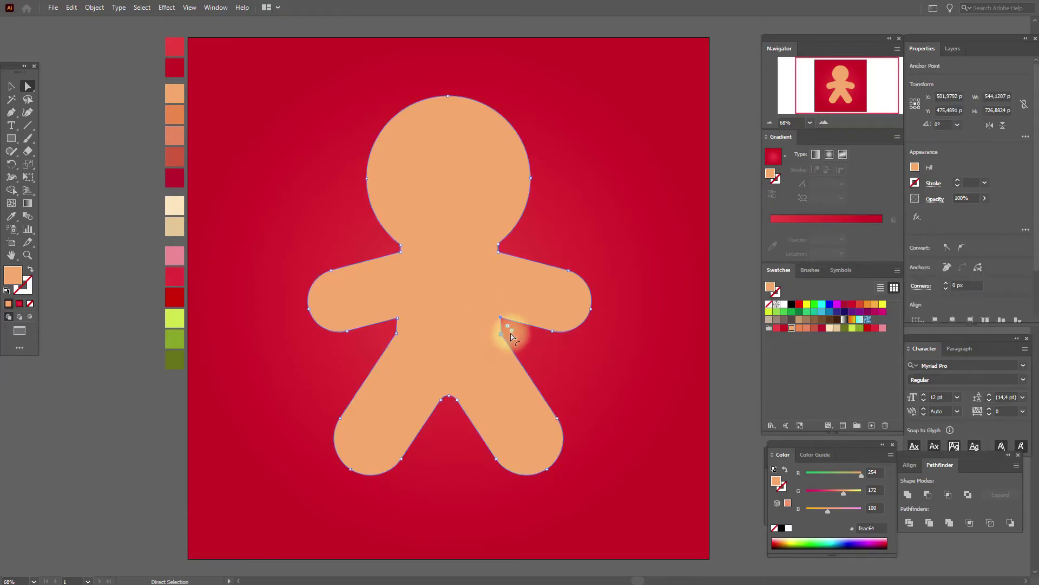
drag(513, 334, 531, 351)
click(528, 352)
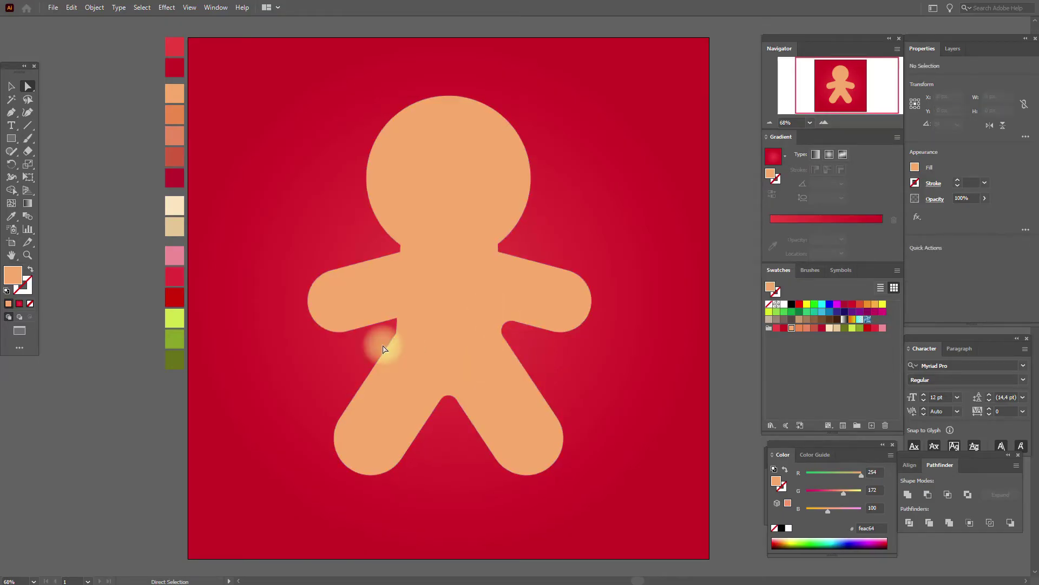
drag(360, 353, 372, 335)
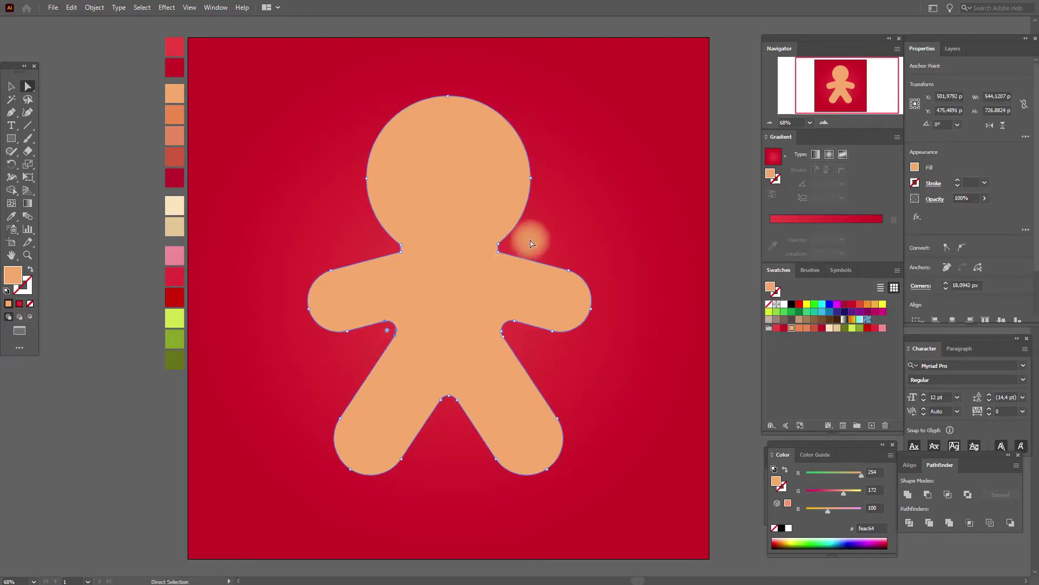
Round the neck corners where the head meets the arms, about 12 px on the right and 11 px on the left
click(499, 247)
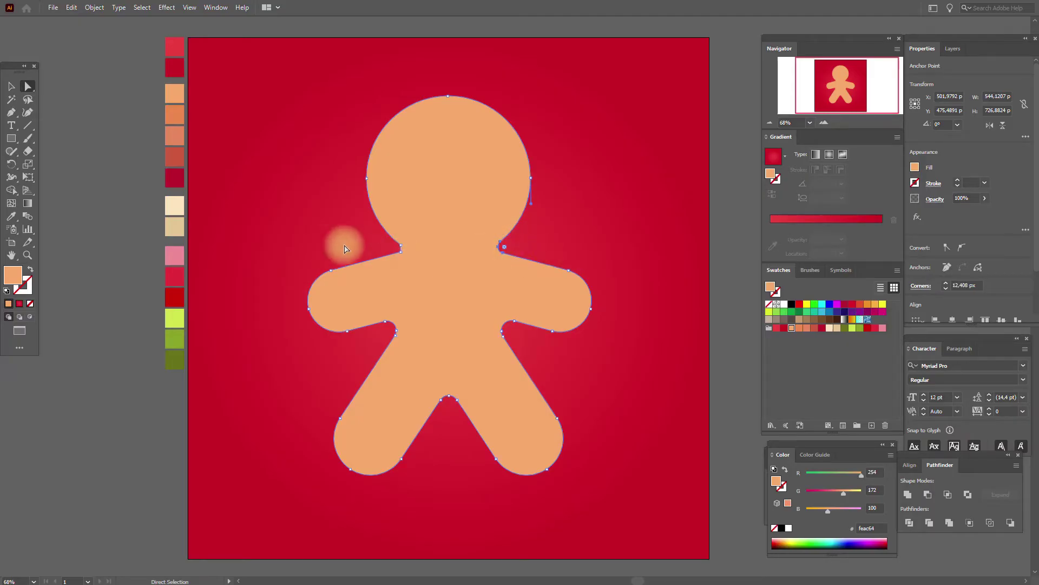
click(400, 249)
drag(397, 252, 385, 233)
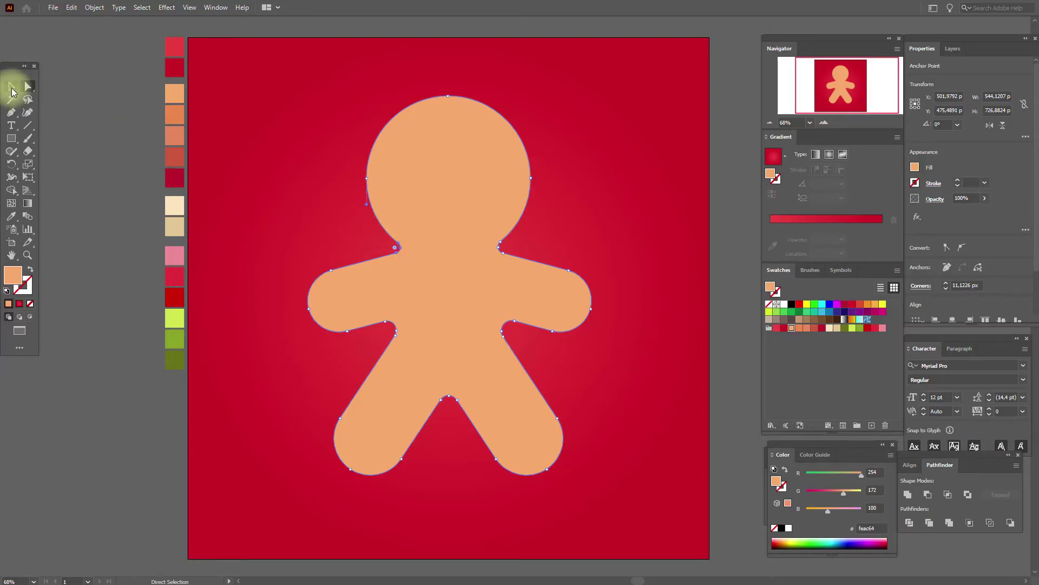
click(11, 86)
click(288, 134)
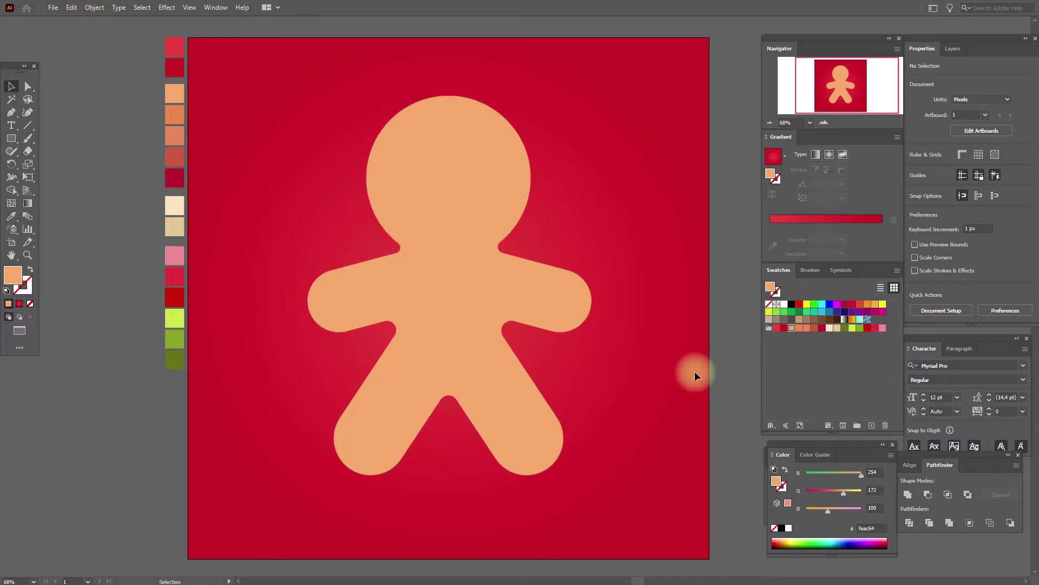
Copy the finished gingerbread man shape and paste the duplicate in front in the same place
click(459, 318)
key(a)
key(ctrl+c)
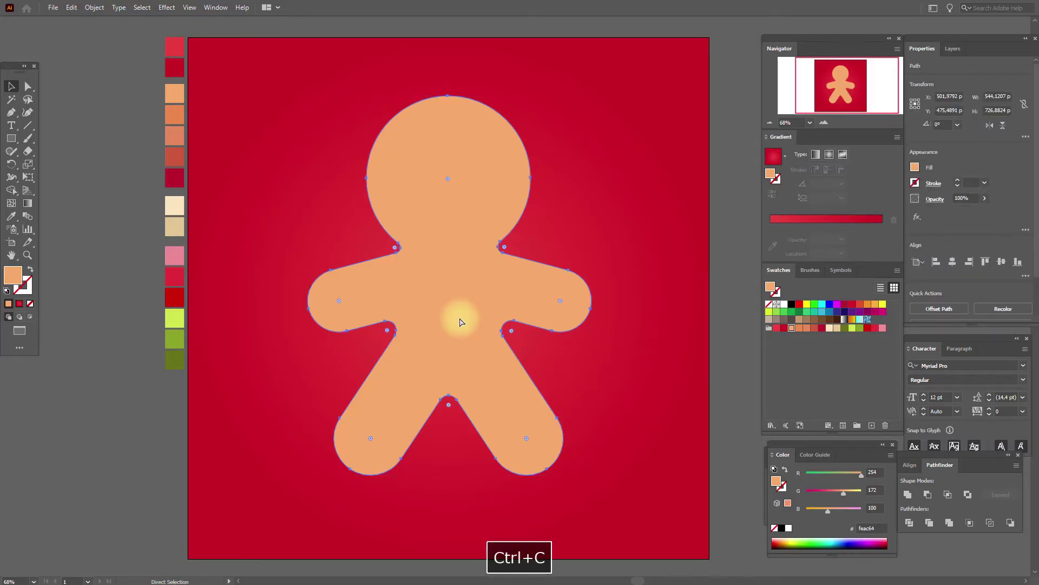
key(ctrl+f)
key(v)
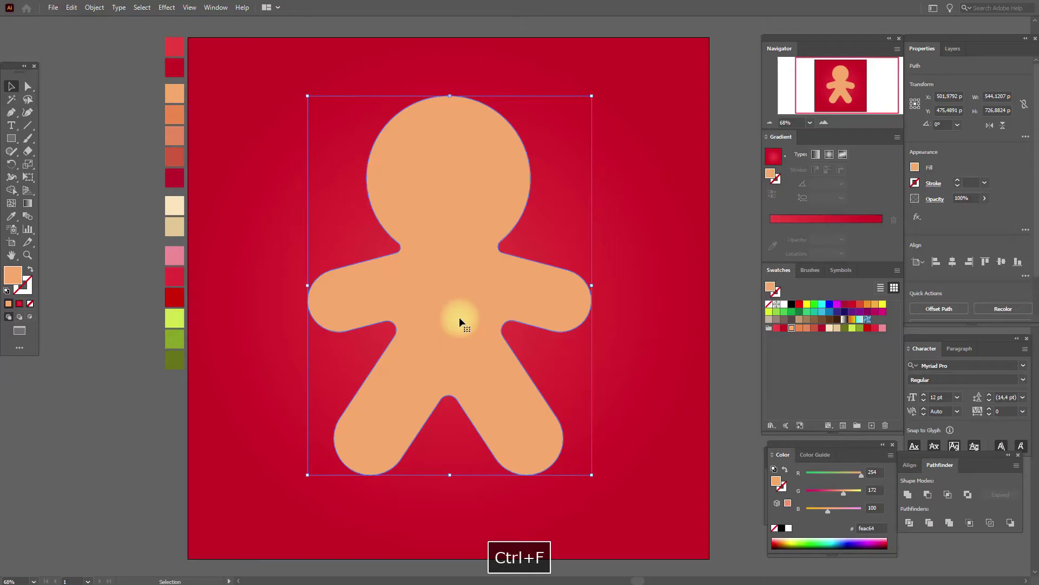
Send the duplicated gingerbread man backward one level and nudge it down 25 px
right_click(460, 317)
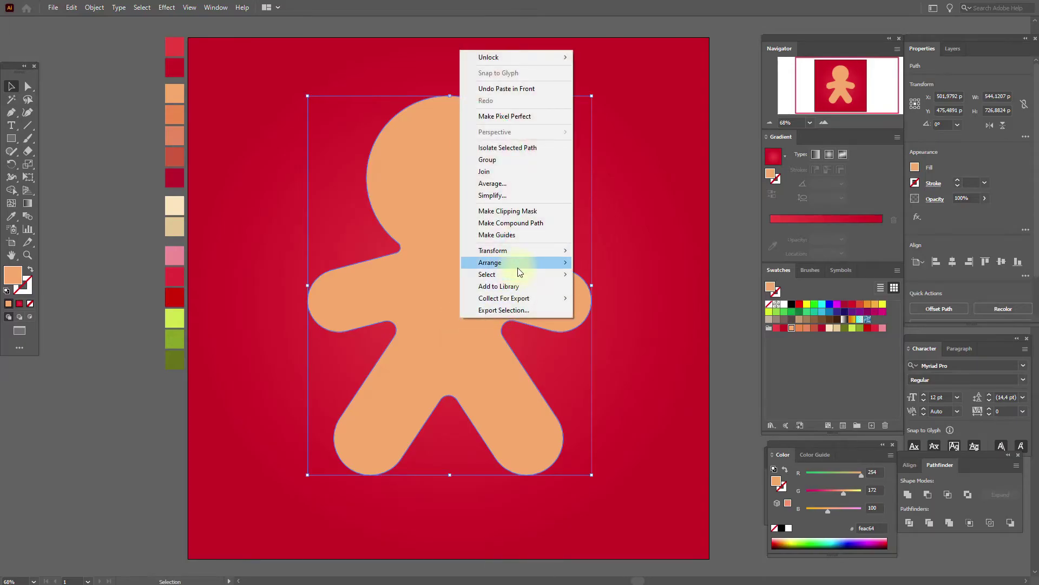
mouse_move(541, 262)
click(652, 281)
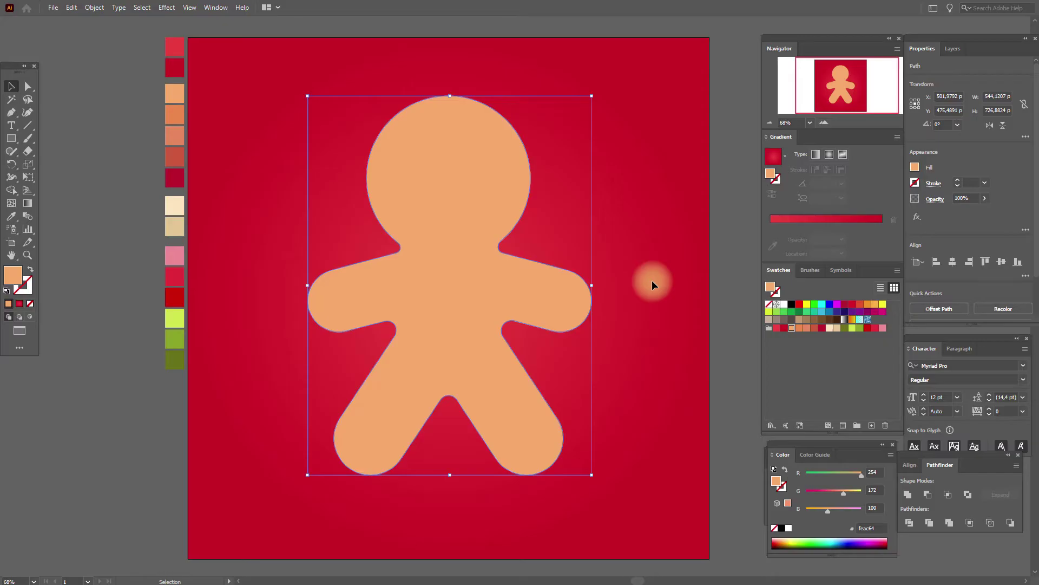
key(Down)
key(Down)
key(Down)
key(Down)
key(Down)
key(Down)
key(Down)
key(Down)
key(Down)
key(Down)
key(Down)
key(Down)
key(Down)
key(Down)
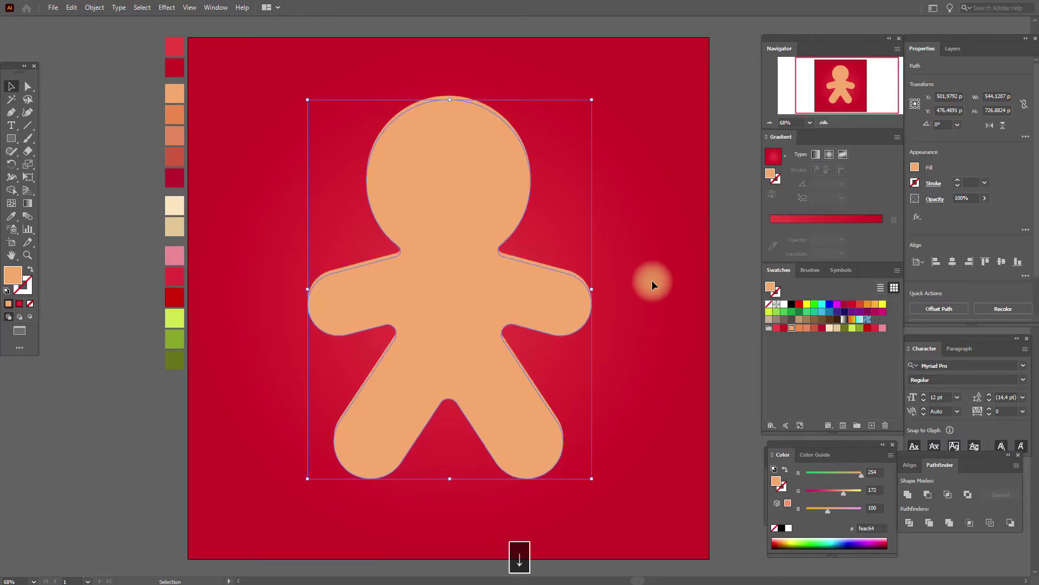
key(Down)
key(Down)
key(Down)
key(Down)
key(Down)
key(Down)
key(Down)
key(Down)
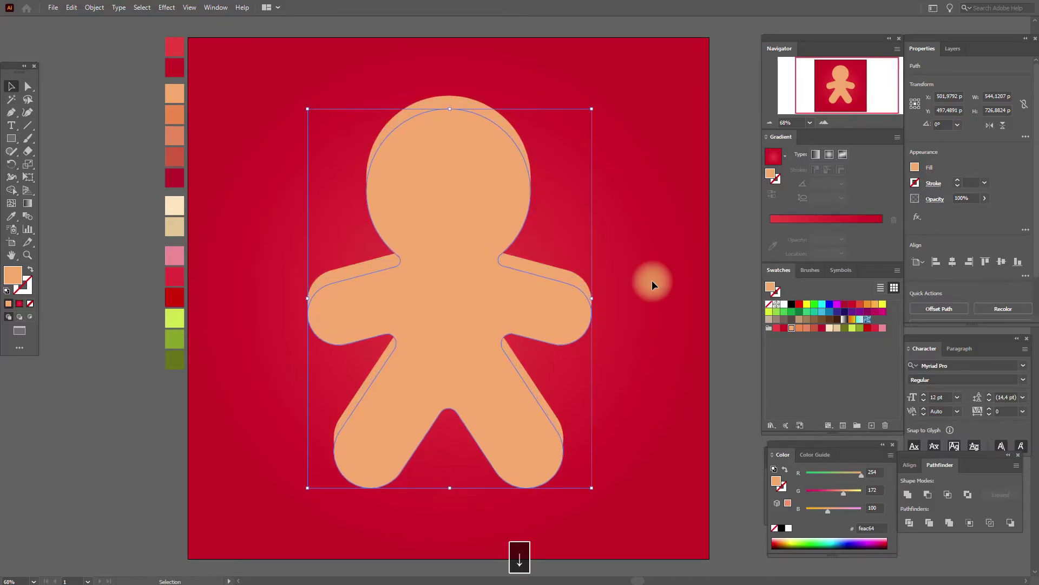
Recolor the lowered copy with the reddish-brown palette swatch (#d86137) and deselect it
click(10, 218)
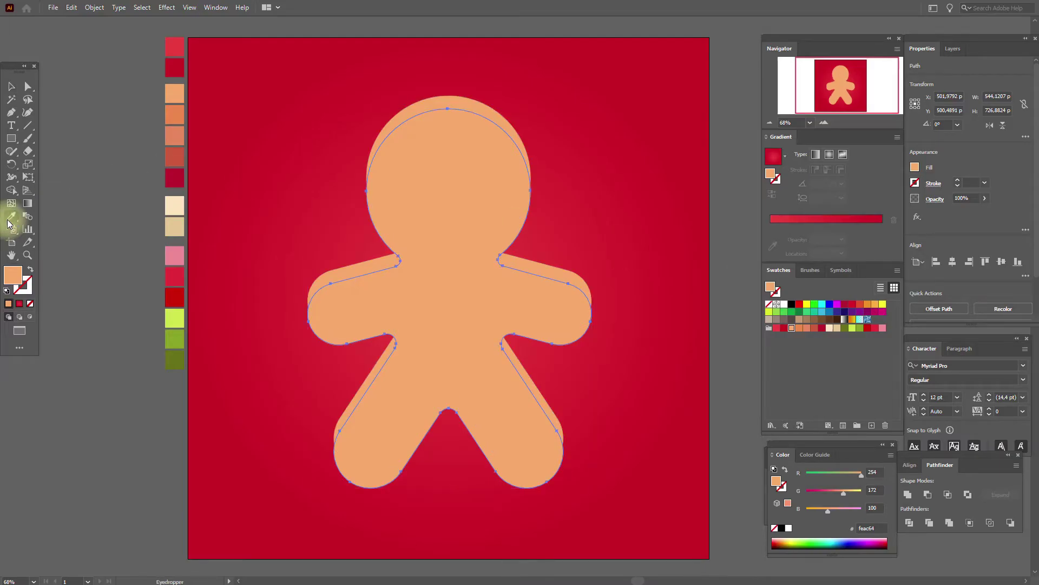
click(177, 157)
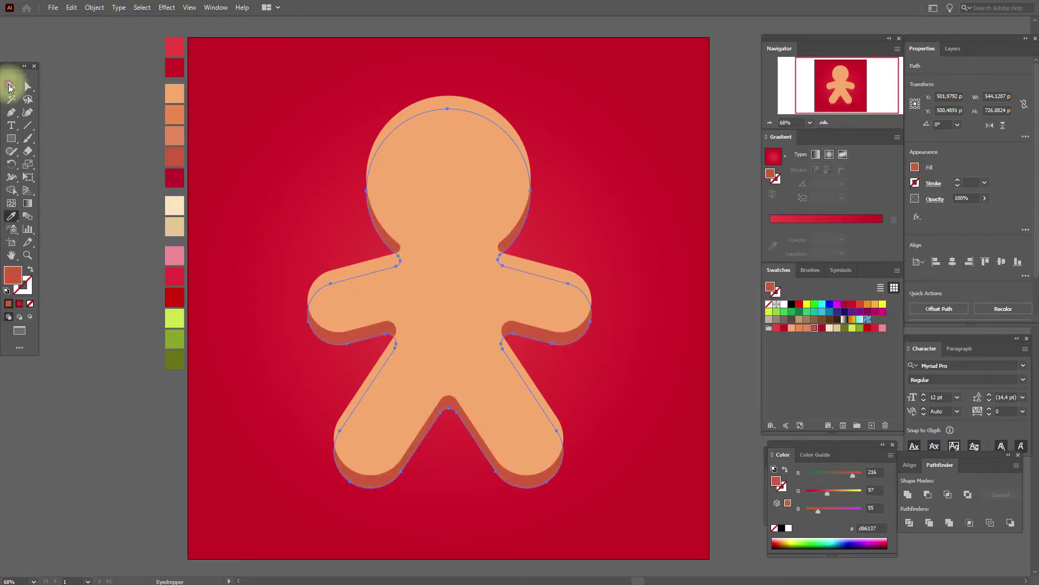
click(9, 88)
click(86, 106)
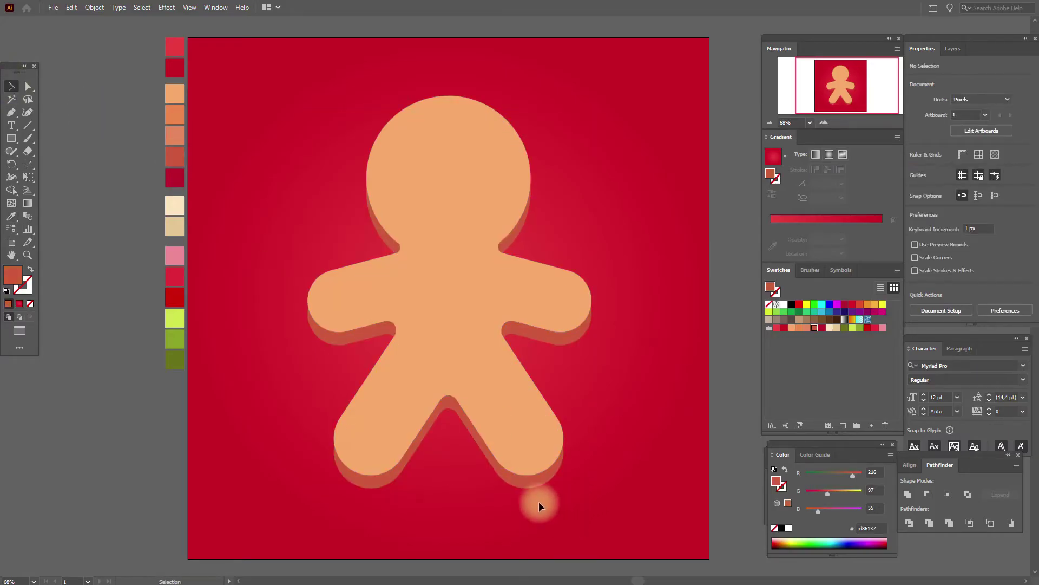
Nudge the reddish-brown shape down 1 px, then duplicate it in place one level further back
click(536, 483)
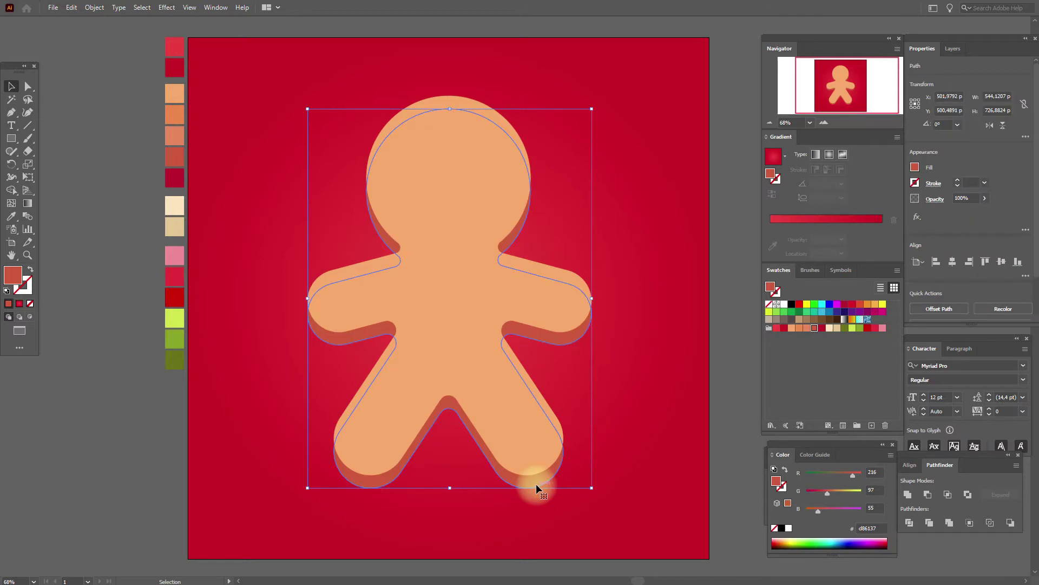
key(Down)
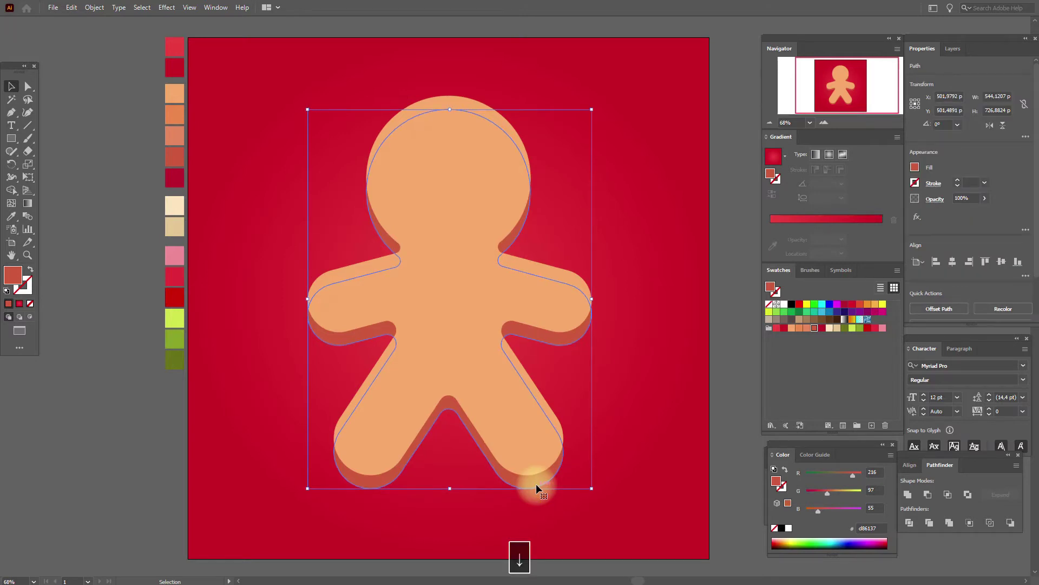
key(a)
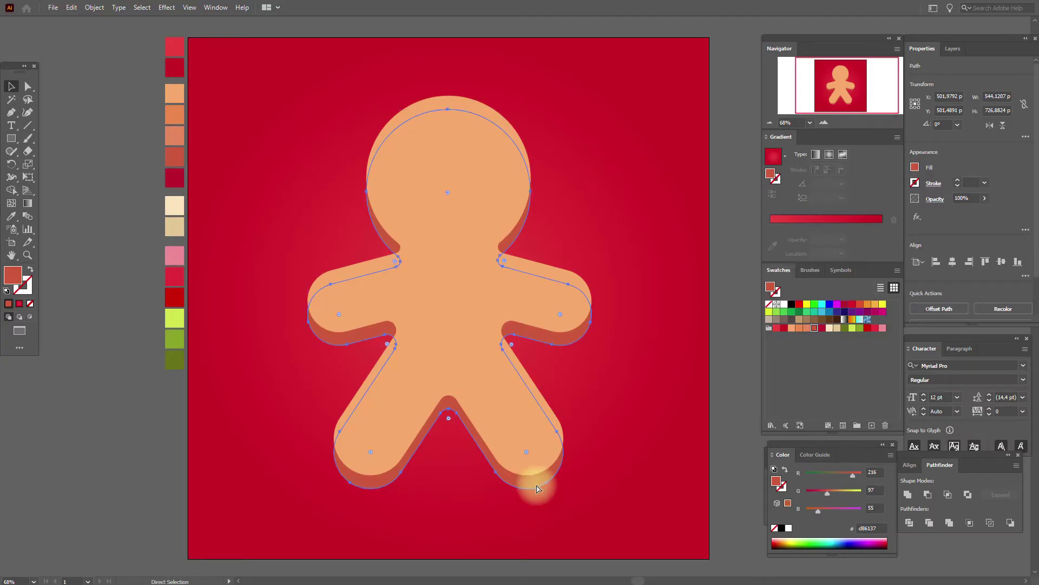
key(ctrl+c)
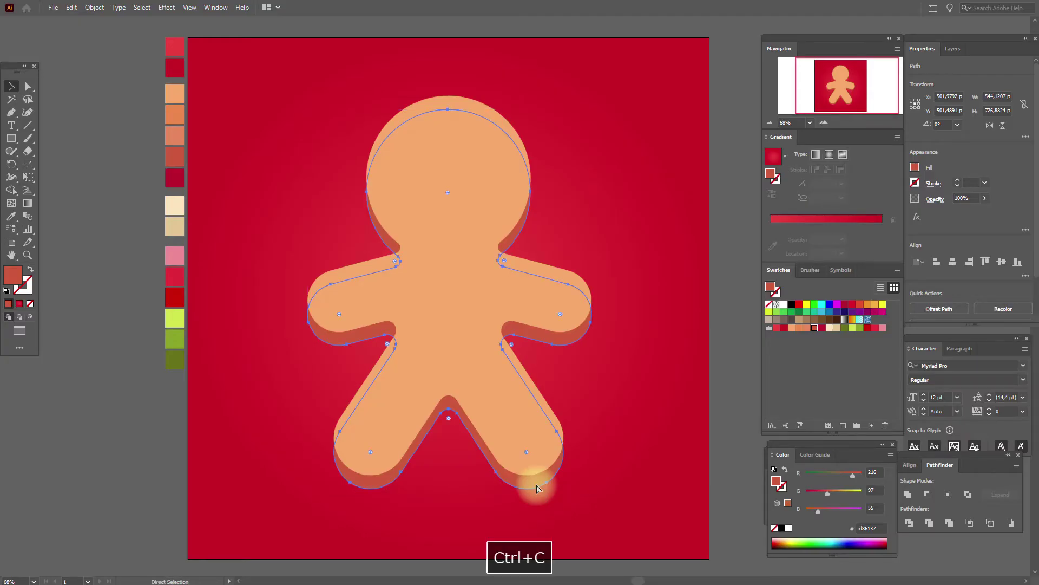
key(ctrl+f)
key(v)
right_click(537, 484)
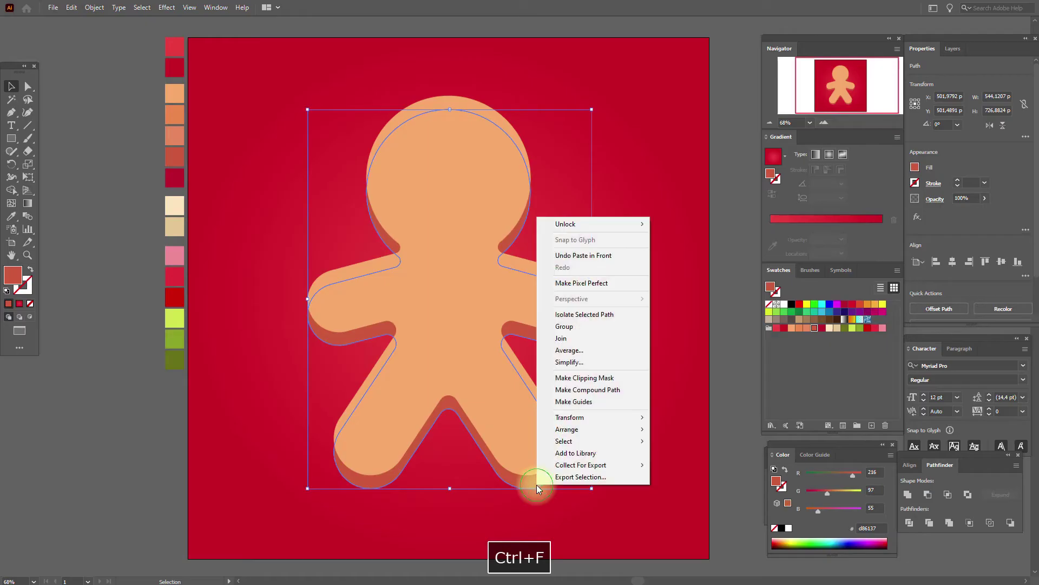
mouse_move(568, 429)
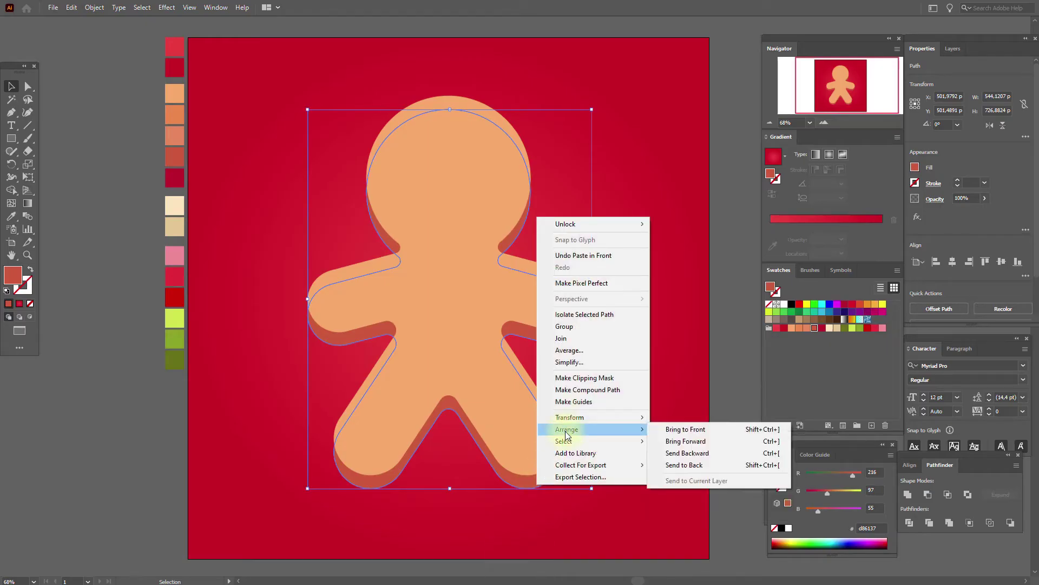
click(680, 457)
Nudge the rear reddish-brown copy down 19 px
key(Down)
key(Down)
key(Down)
key(Down)
key(Down)
key(Down)
key(Down)
key(Down)
key(Down)
key(Down)
key(Down)
key(Down)
key(Down)
key(Down)
key(Down)
key(Down)
key(Down)
key(Down)
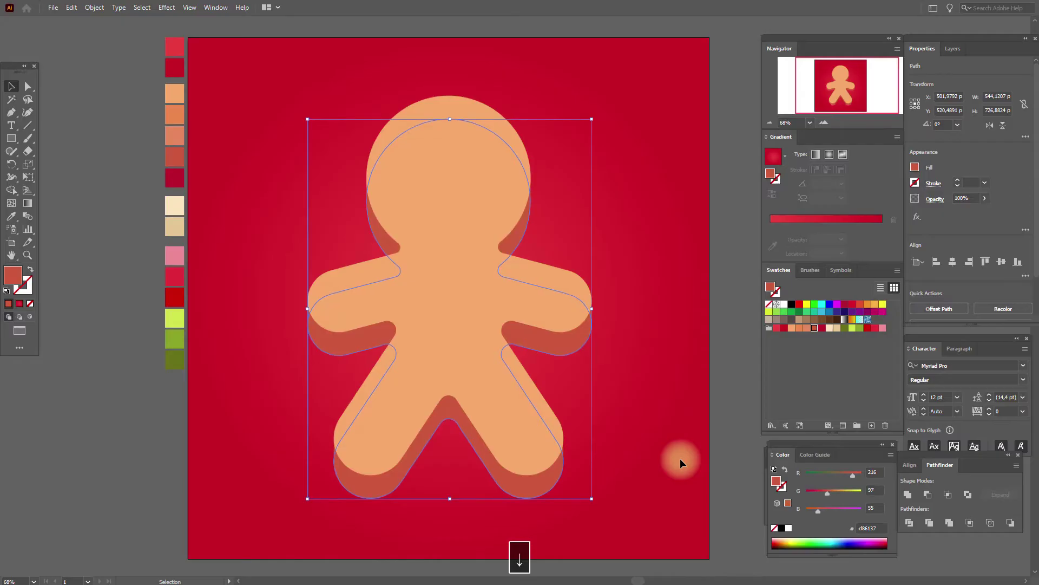
Fill the rearmost copy with the dark red palette swatch and nudge it a few pixels further down as a shadow
click(11, 216)
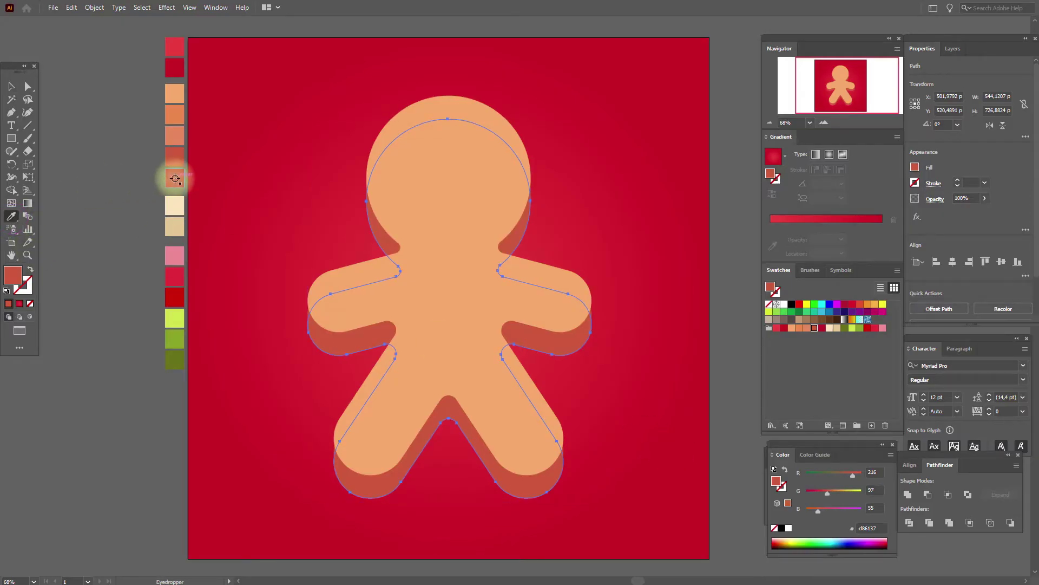
click(175, 178)
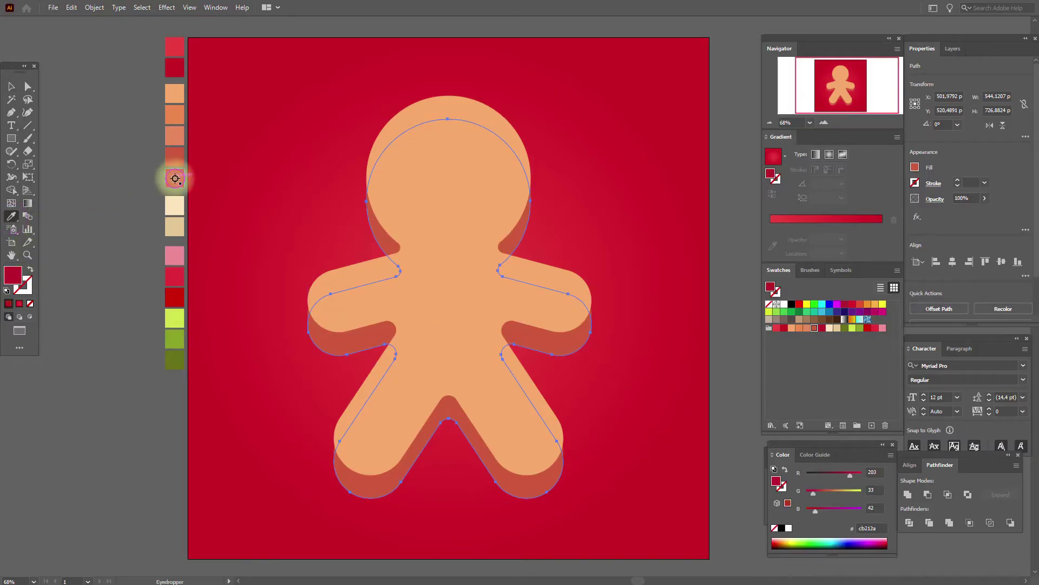
click(11, 86)
key(Down)
key(Down)
key(Down)
key(Down)
key(Down)
key(Down)
key(Down)
key(Down)
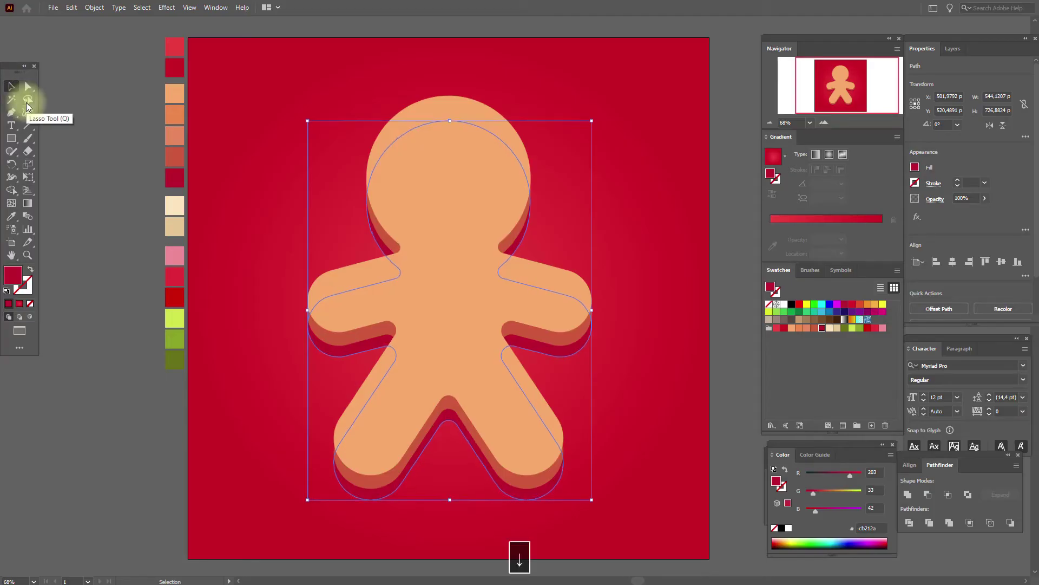
click(80, 109)
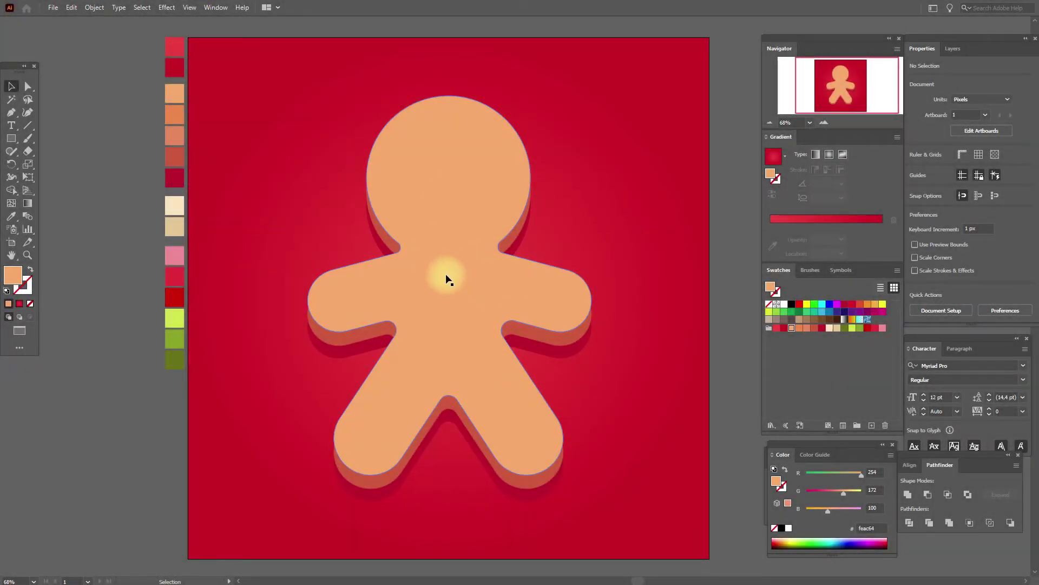
Give the top gingerbread man a linear gradient from light orange (#feac64) to darker orange (#f68e45)
click(447, 279)
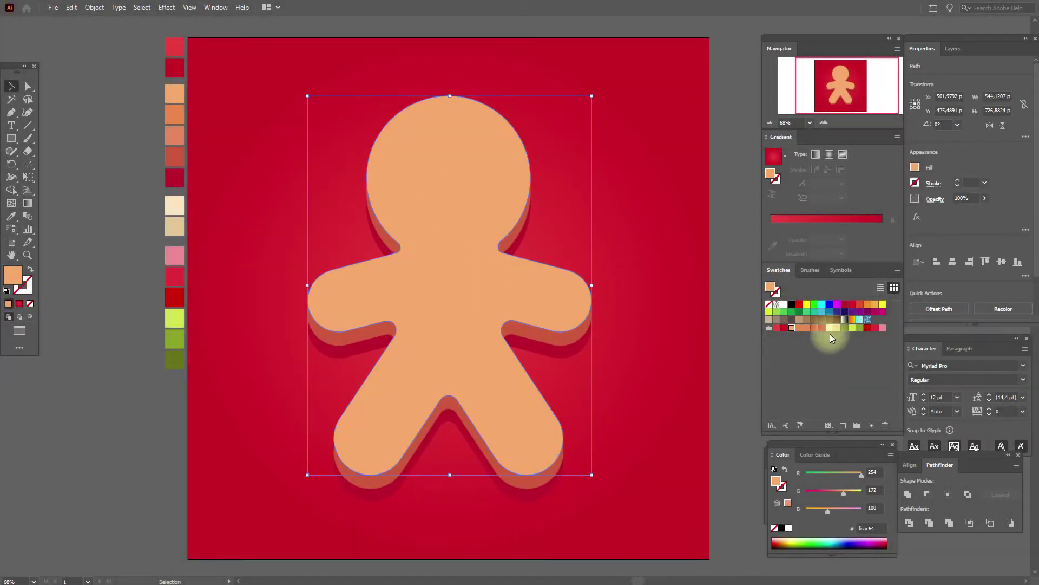
click(843, 320)
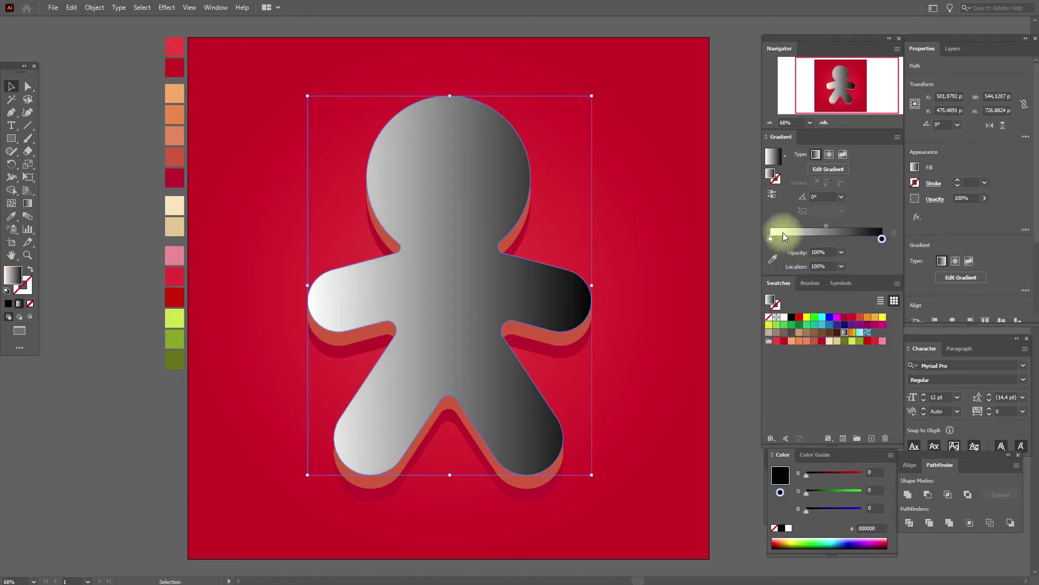
drag(792, 341, 771, 239)
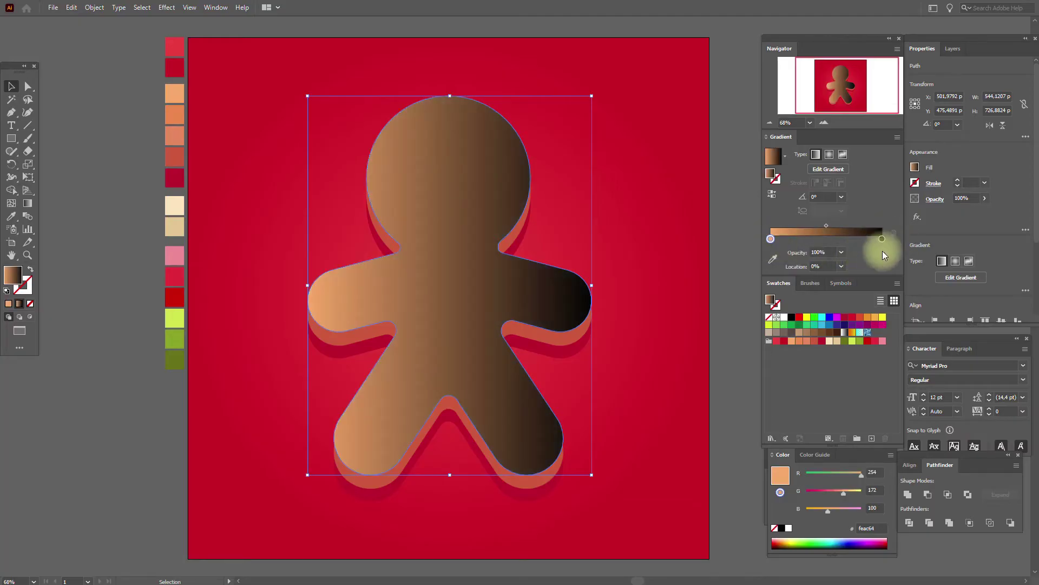
drag(799, 342, 883, 239)
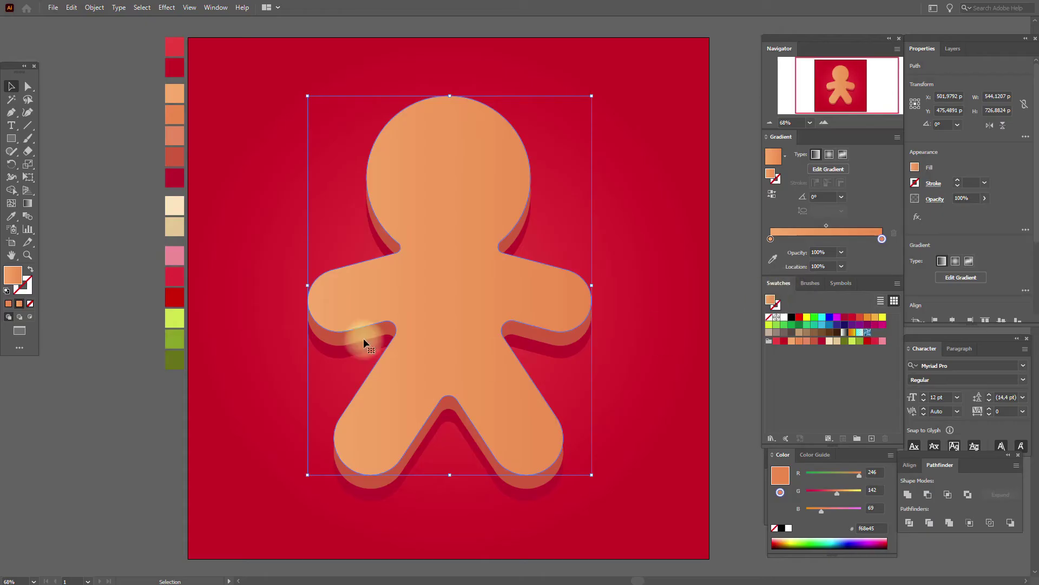
Run the gradient diagonally across the figure, from beyond the head's upper left to beyond the right foot
click(27, 203)
mouse_move(327, 113)
mouse_down()
mouse_move(492, 371)
mouse_move(592, 441)
mouse_move(608, 479)
mouse_up()
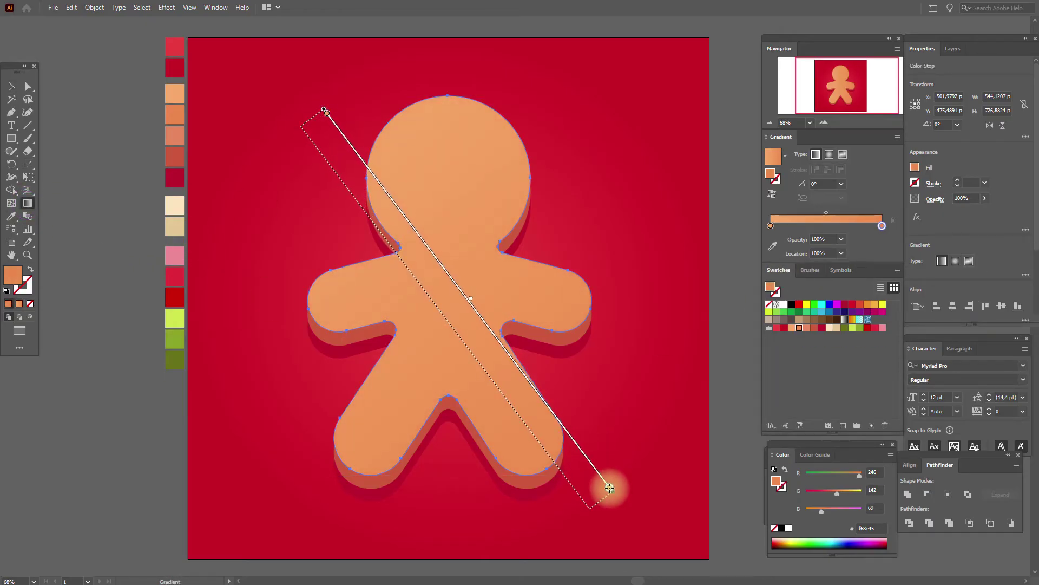
click(10, 86)
click(68, 112)
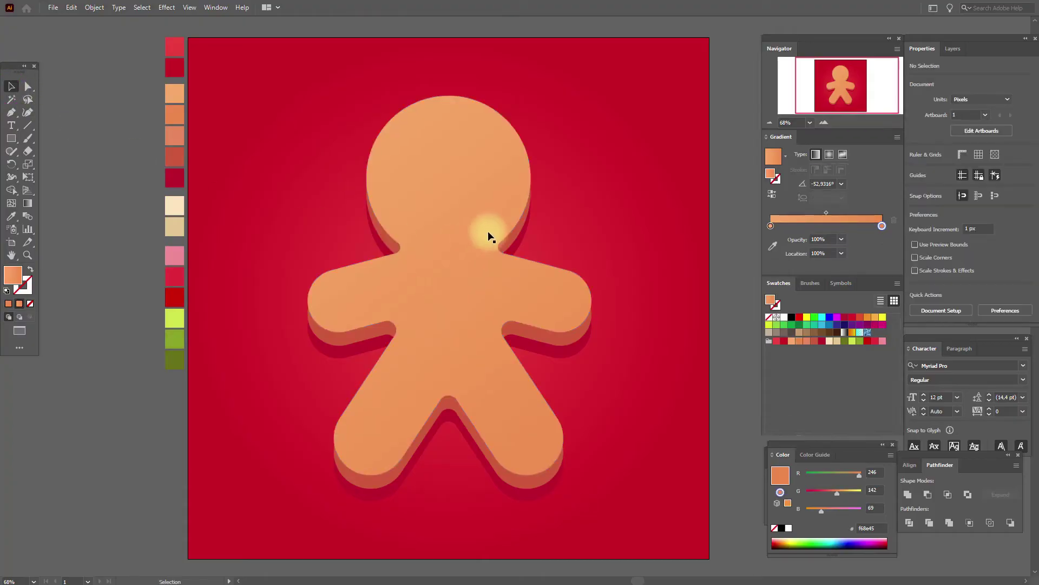
Create an inset copy of the top gingerbread shape with Offset Path at -20 px and miter joins
click(478, 197)
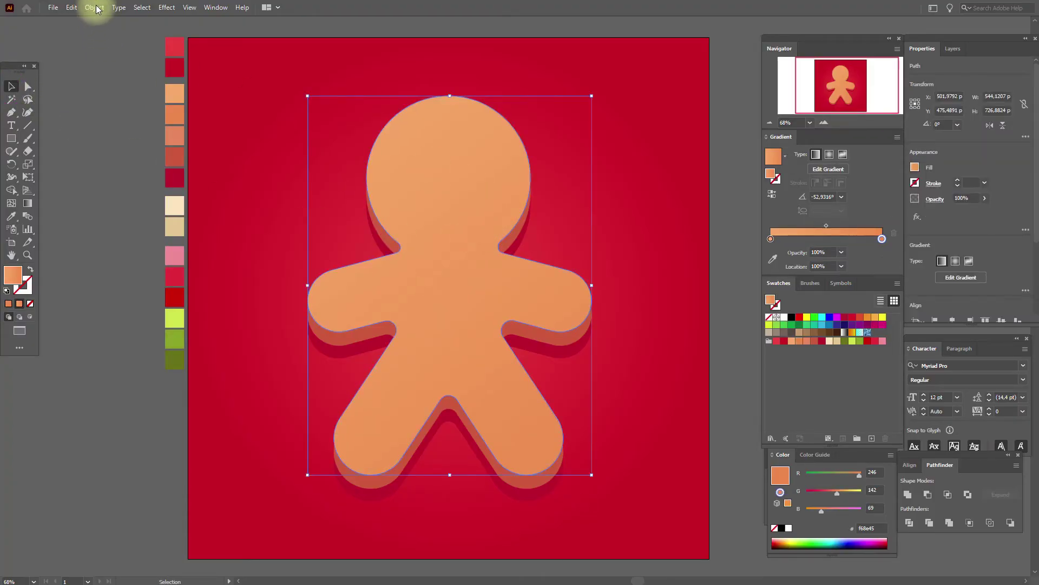
click(95, 7)
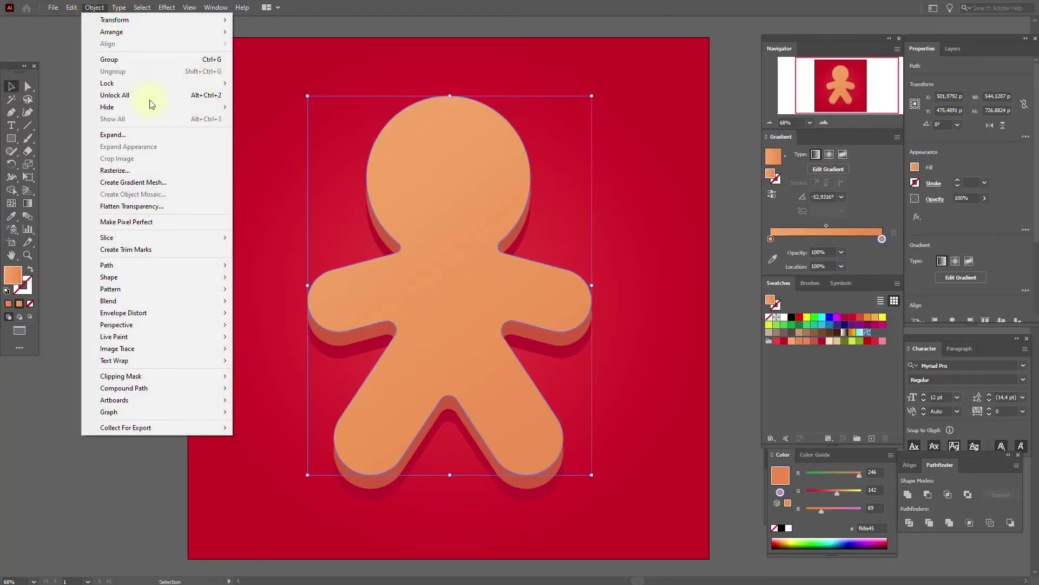
mouse_move(182, 273)
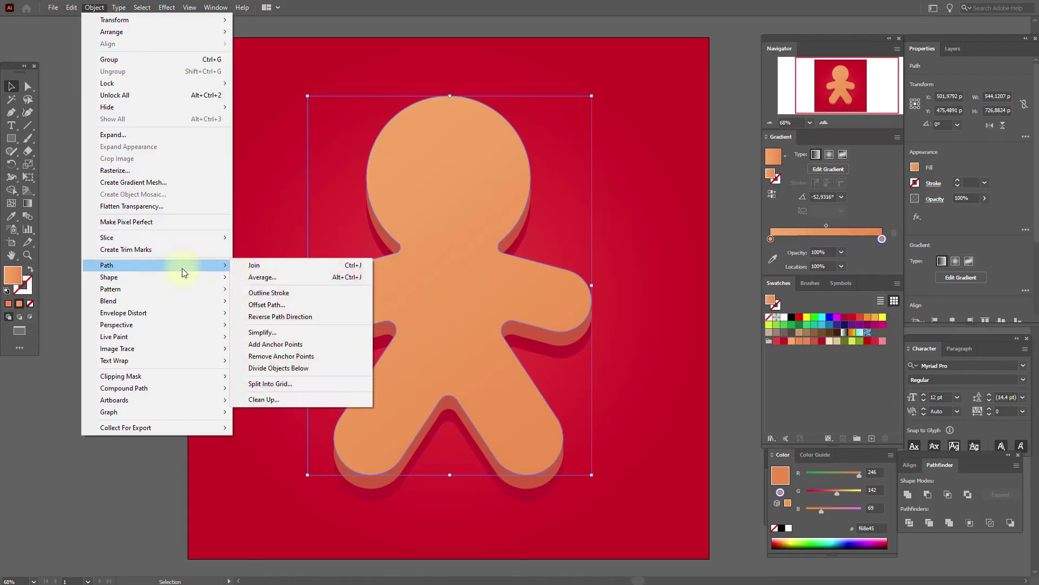
click(268, 305)
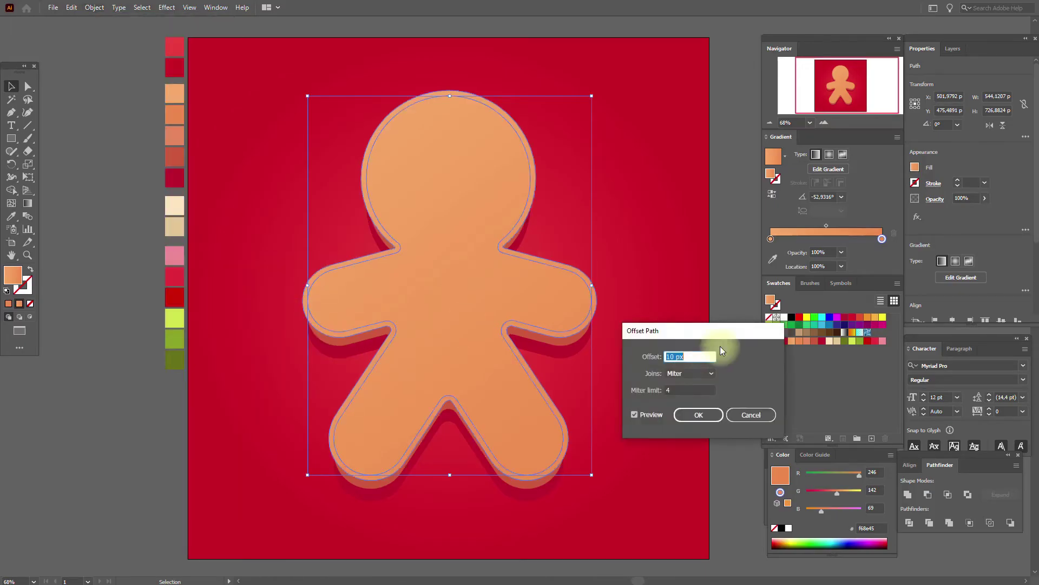
text(-)
double_click(656, 417)
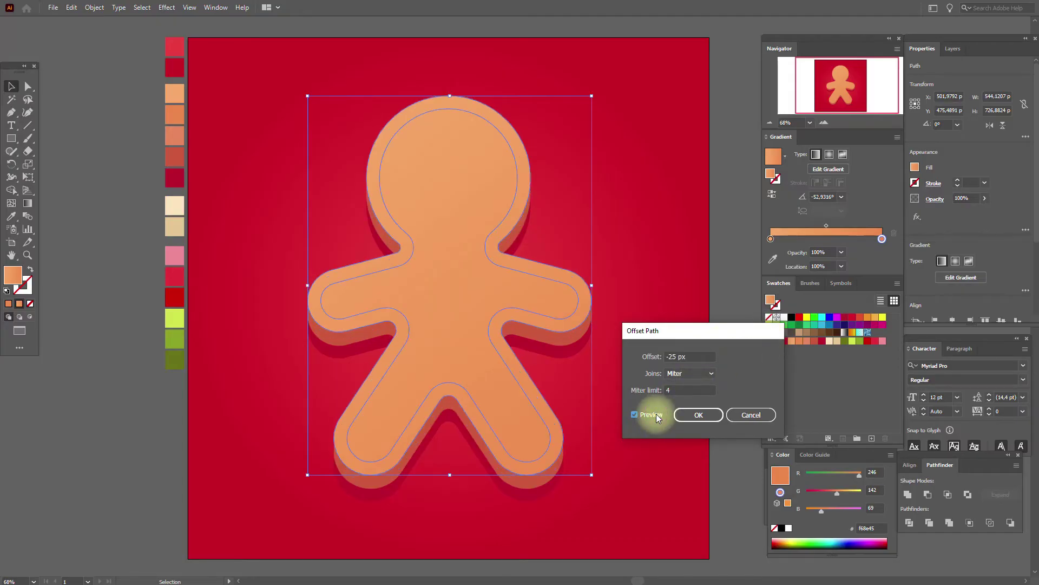
click(687, 417)
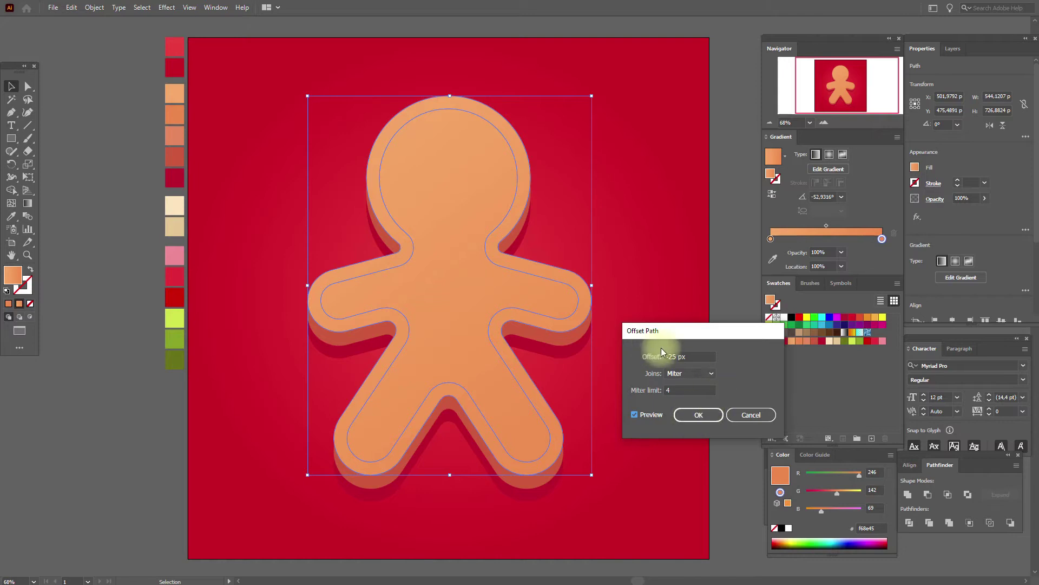
drag(693, 356, 651, 369)
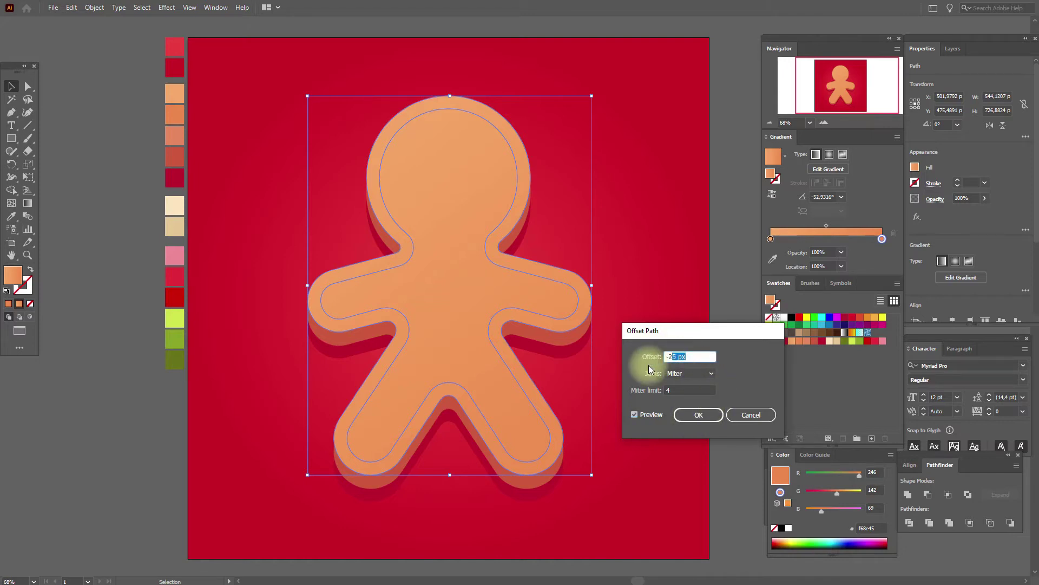
click(645, 414)
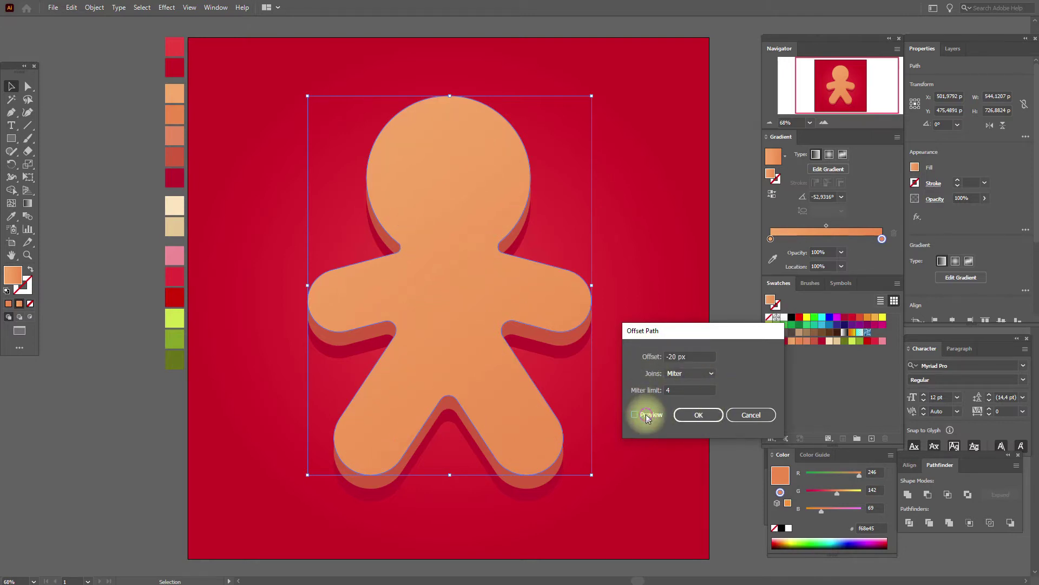
click(703, 414)
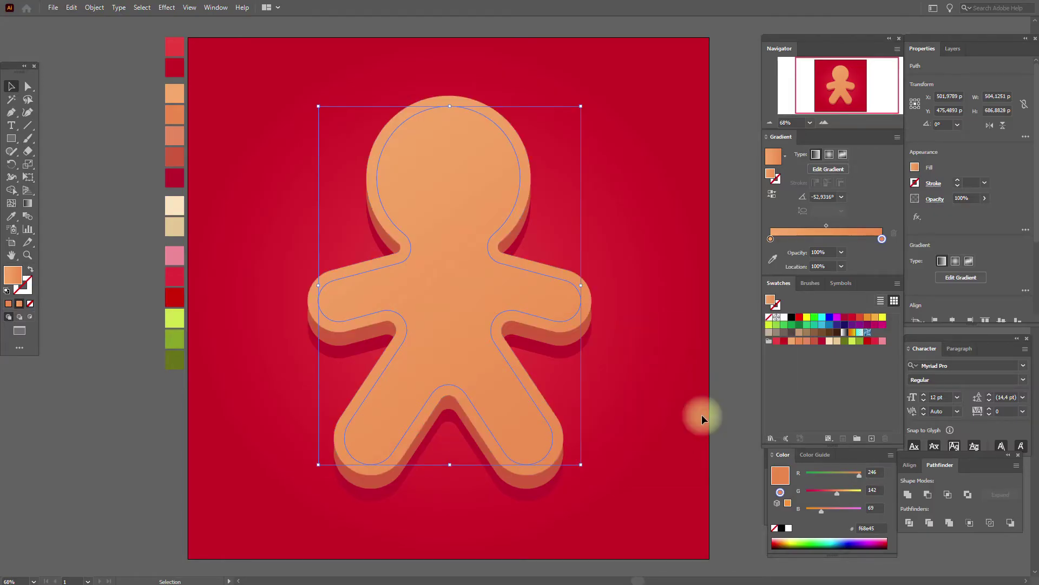
Swap the inset gingerbread outline's fill to the stroke and colour that stroke cream (#ffe6be)
click(31, 269)
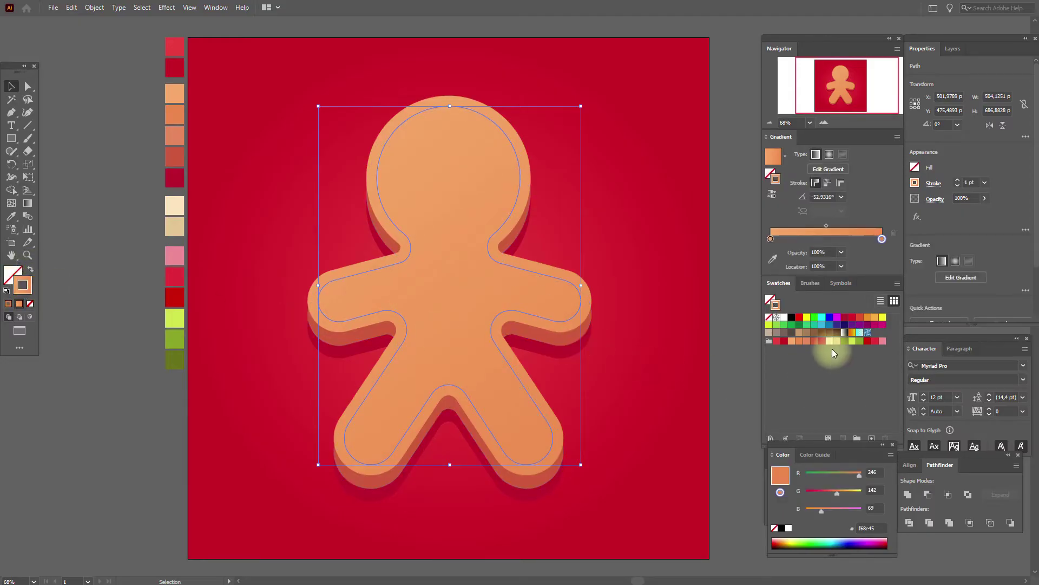
drag(832, 347, 174, 206)
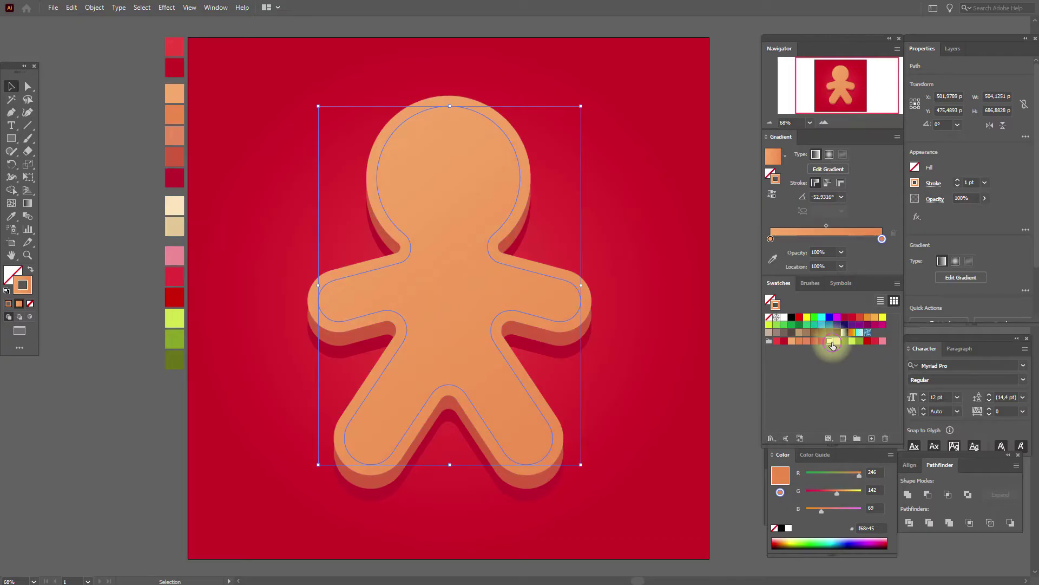
click(832, 341)
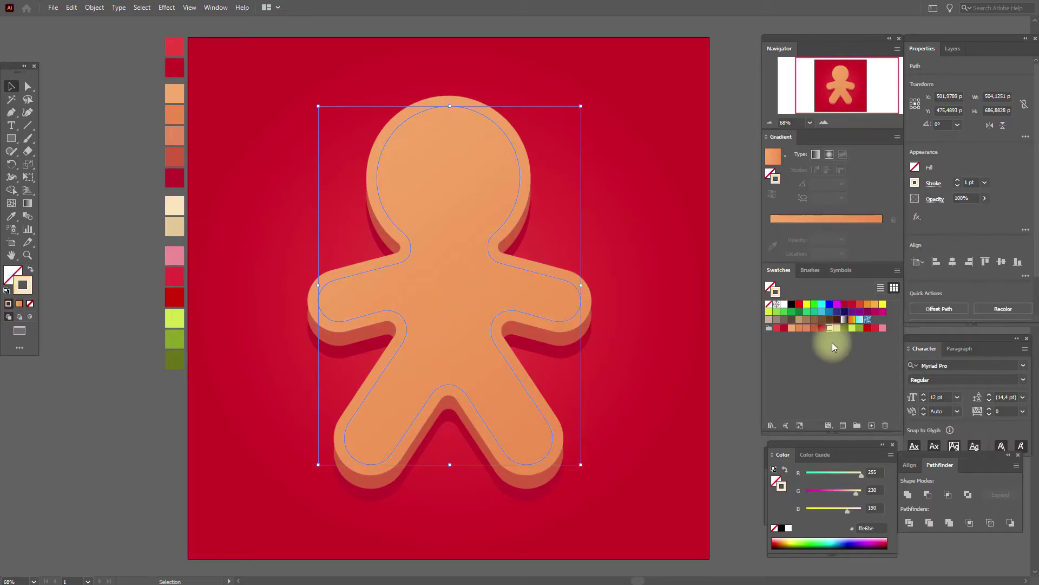
Set the cream inset outline's stroke weight to 10 pt
click(966, 183)
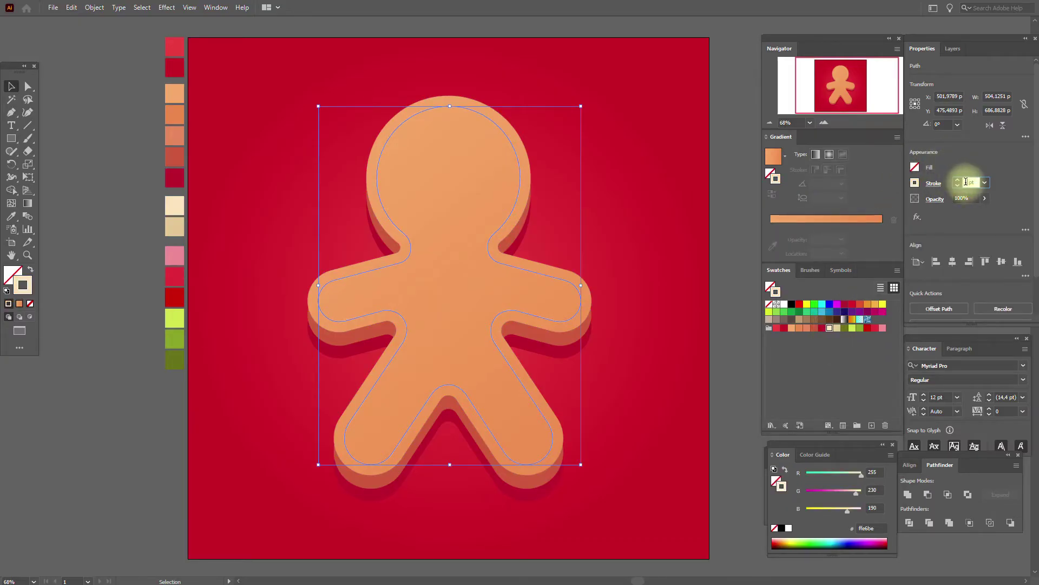
key(Return)
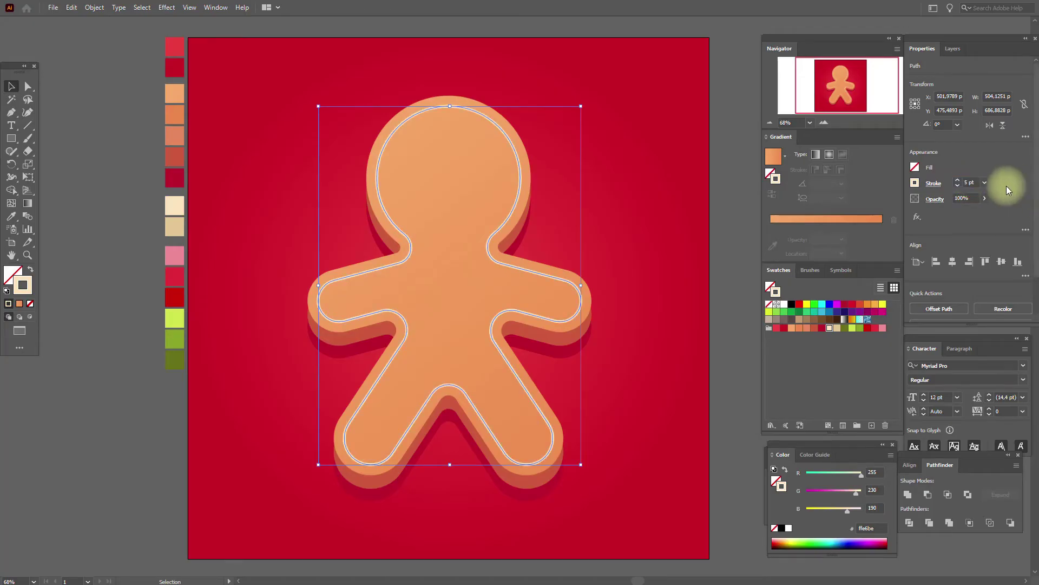
double_click(969, 182)
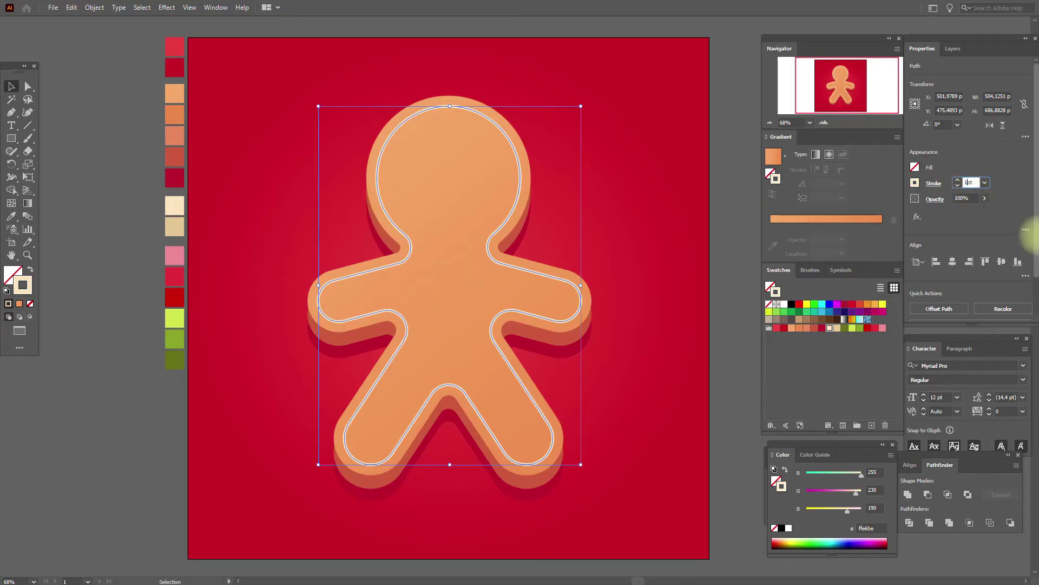
key(Return)
click(742, 202)
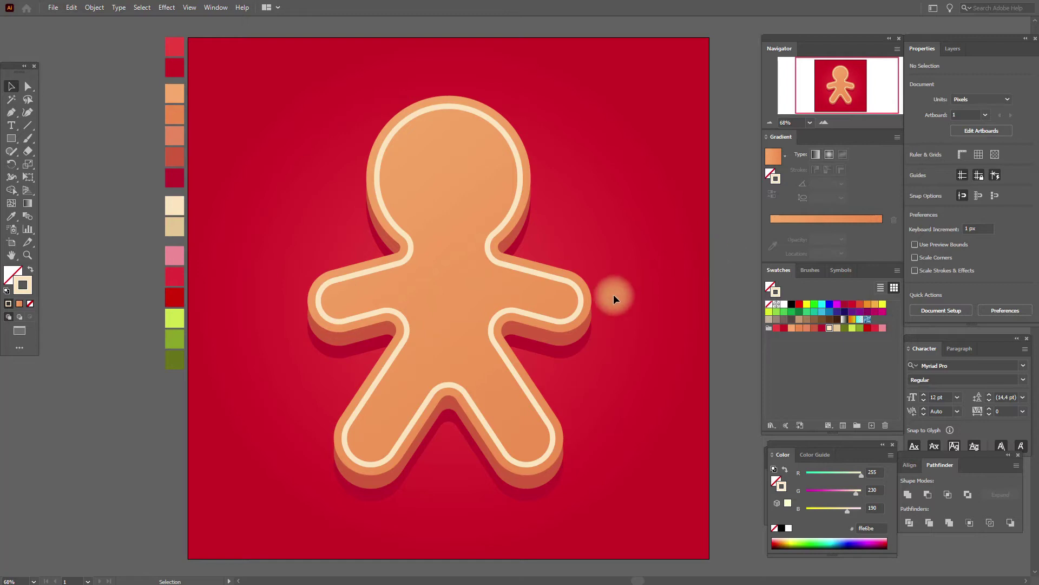
Expand the cream icing stroke into a filled shape
click(520, 174)
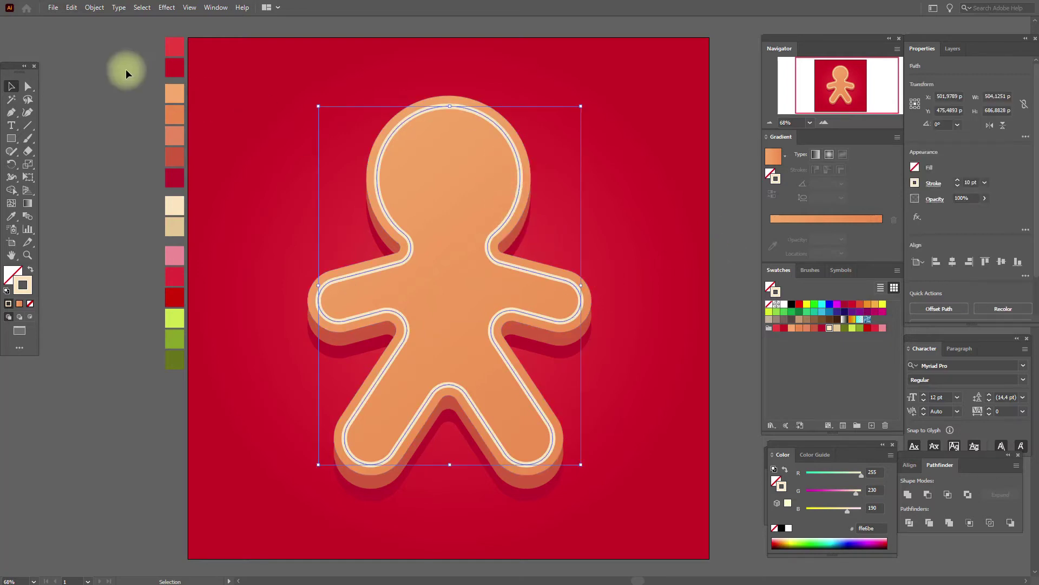
click(93, 7)
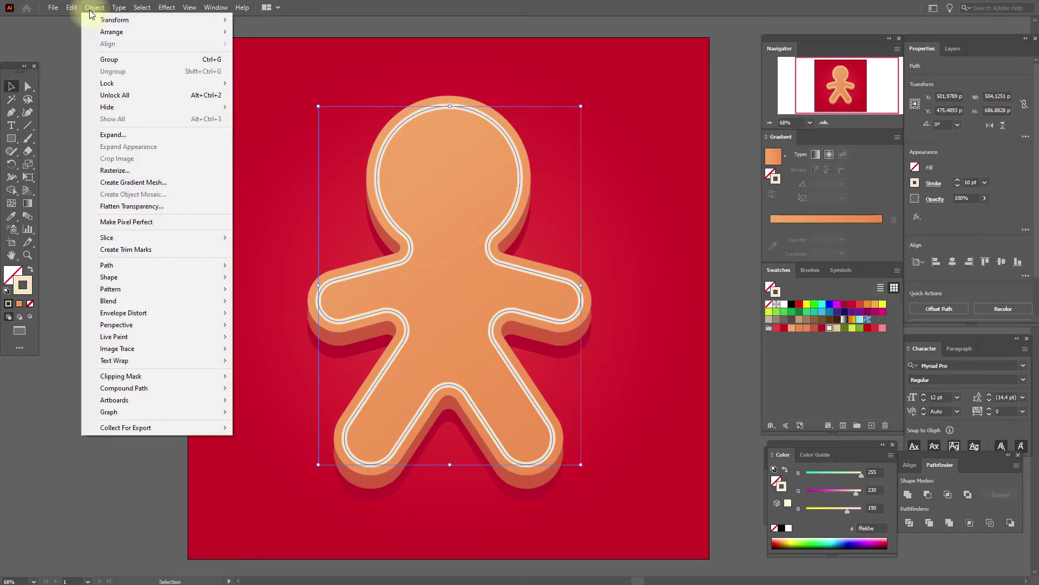
click(131, 130)
click(484, 348)
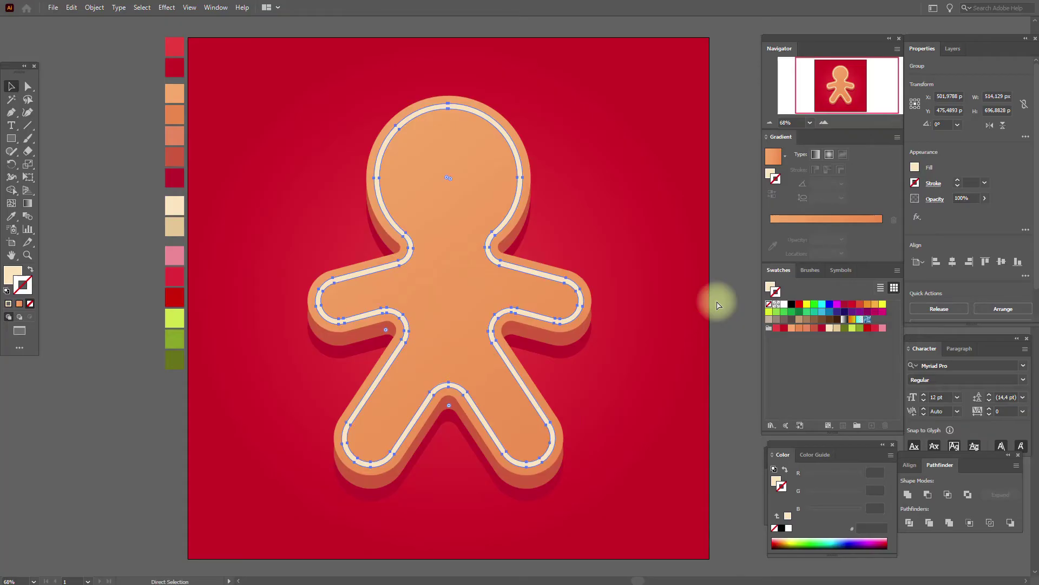
Duplicate the expanded cream icing outline in place and send the copy backward
key(ctrl+c)
key(ctrl+f)
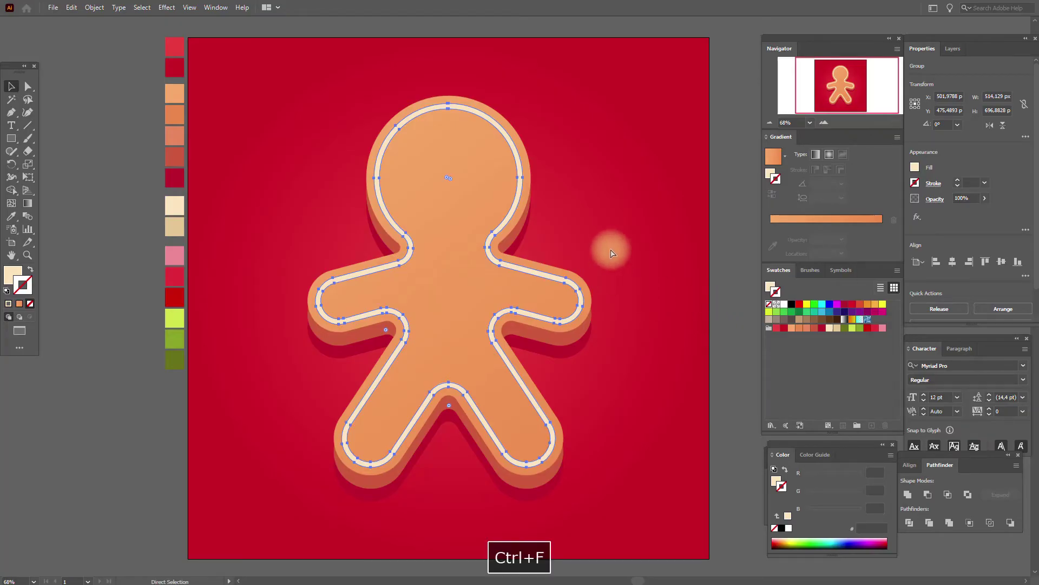
right_click(527, 276)
mouse_move(596, 423)
click(678, 445)
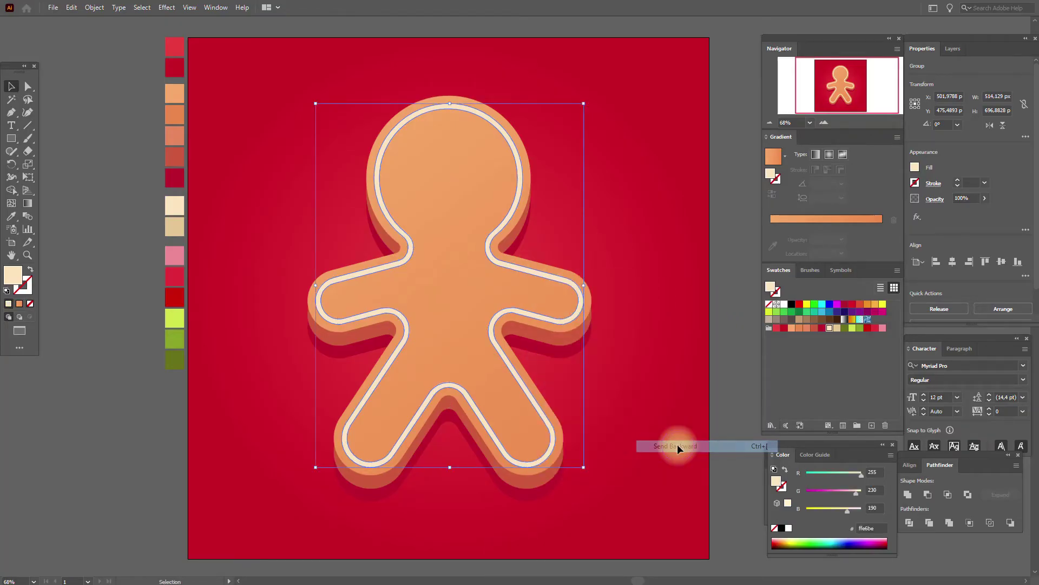
Fill the rear icing copy with tan (#e9c890) and nudge it 5 px right and 3 px down
click(838, 329)
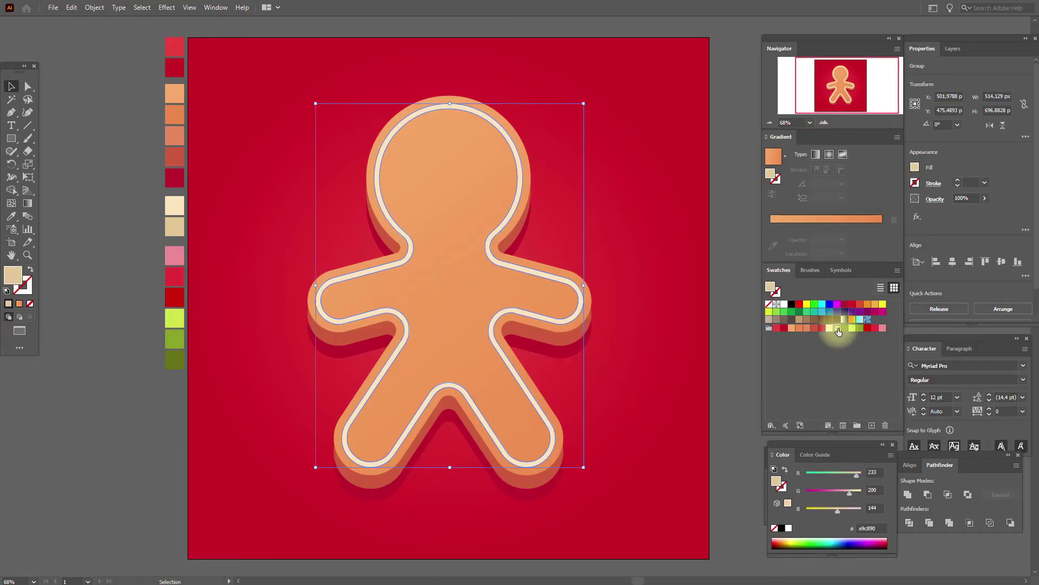
key(Right)
key(Right)
key(Down)
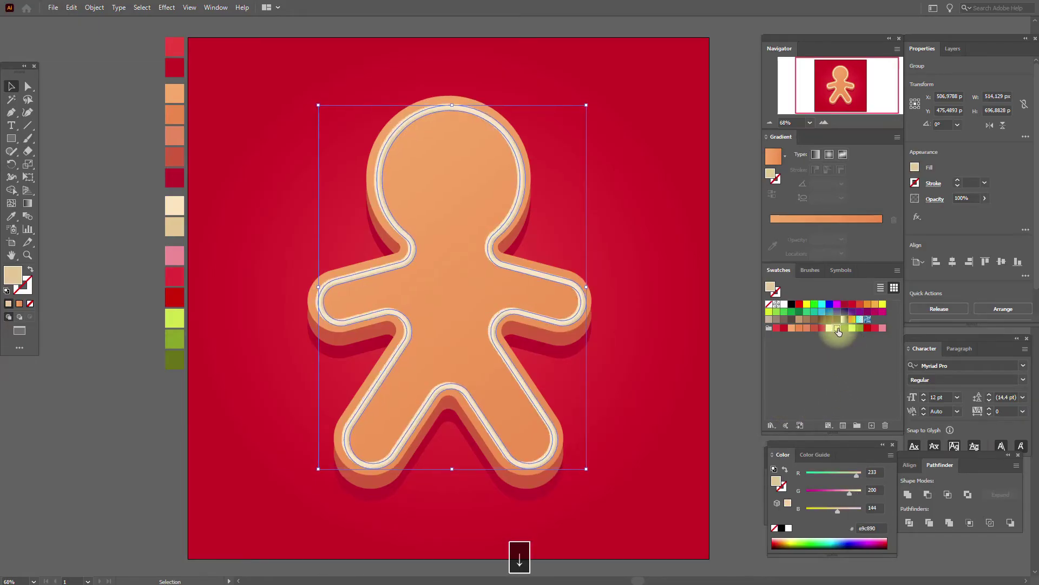
click(727, 284)
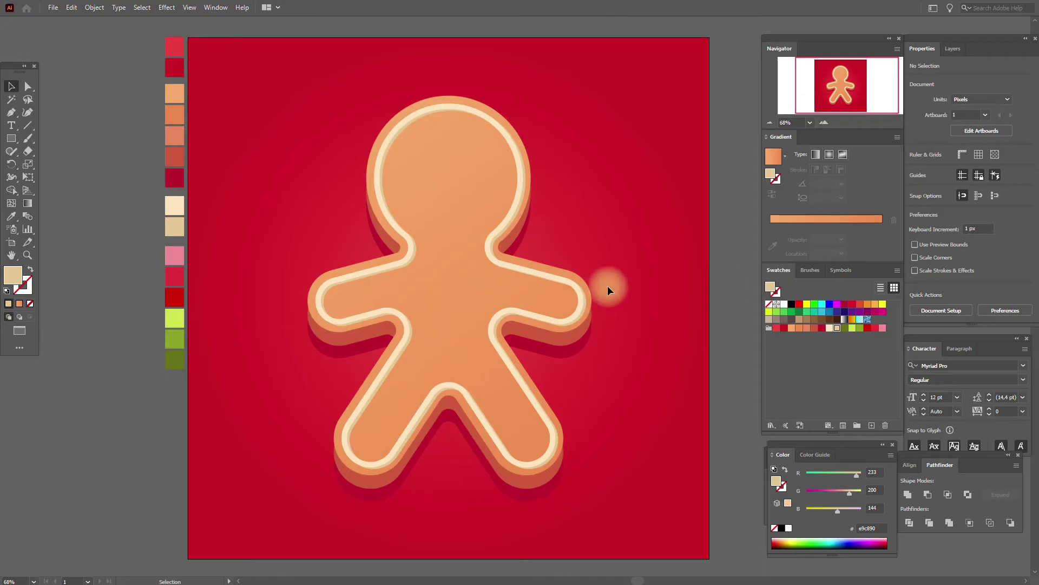
Duplicate the tan icing outline in place and send the new copy backward
click(413, 262)
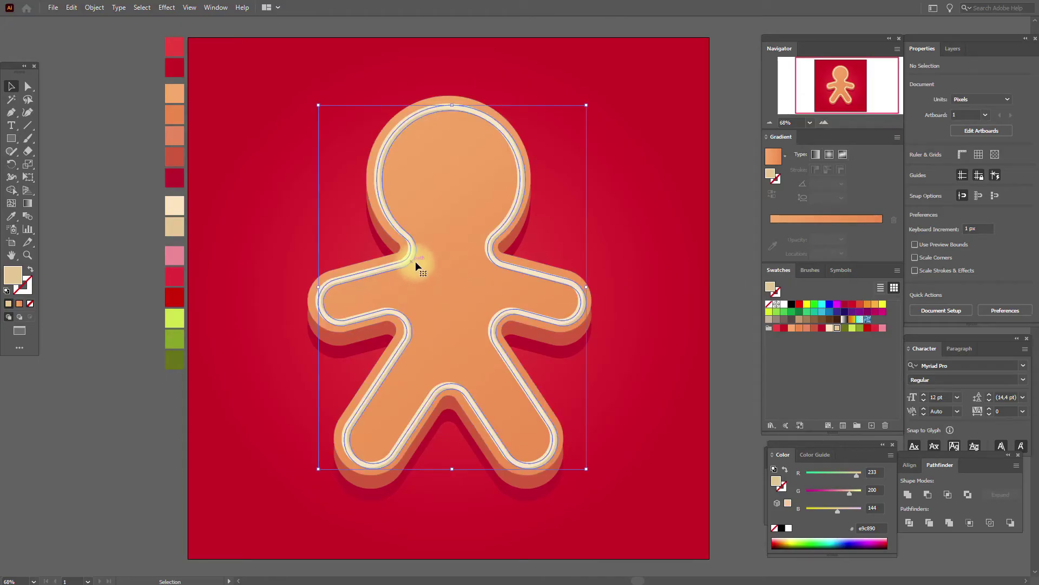
click(485, 278)
key(ctrl+c)
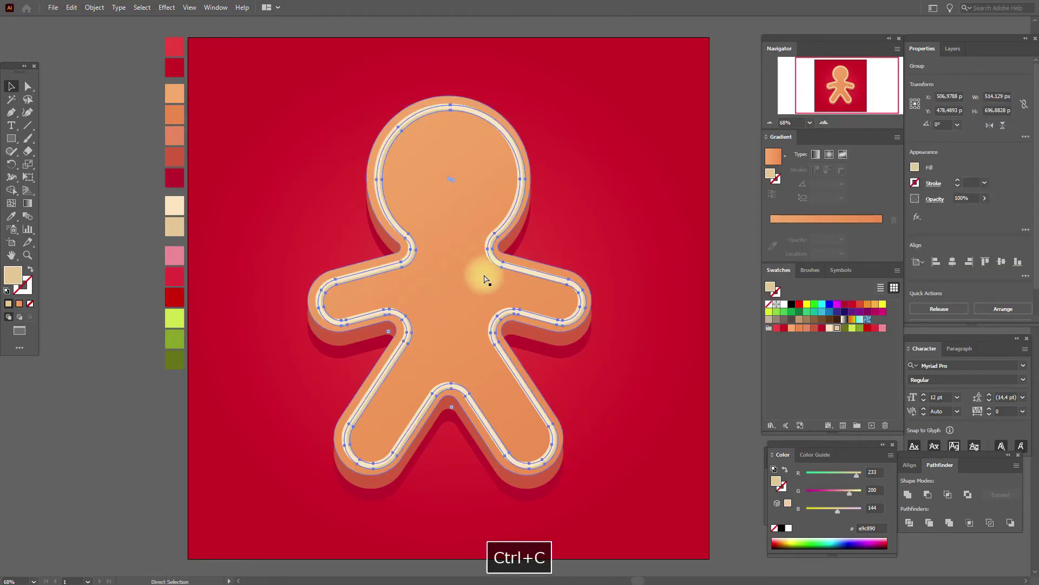
key(ctrl+f)
right_click(458, 259)
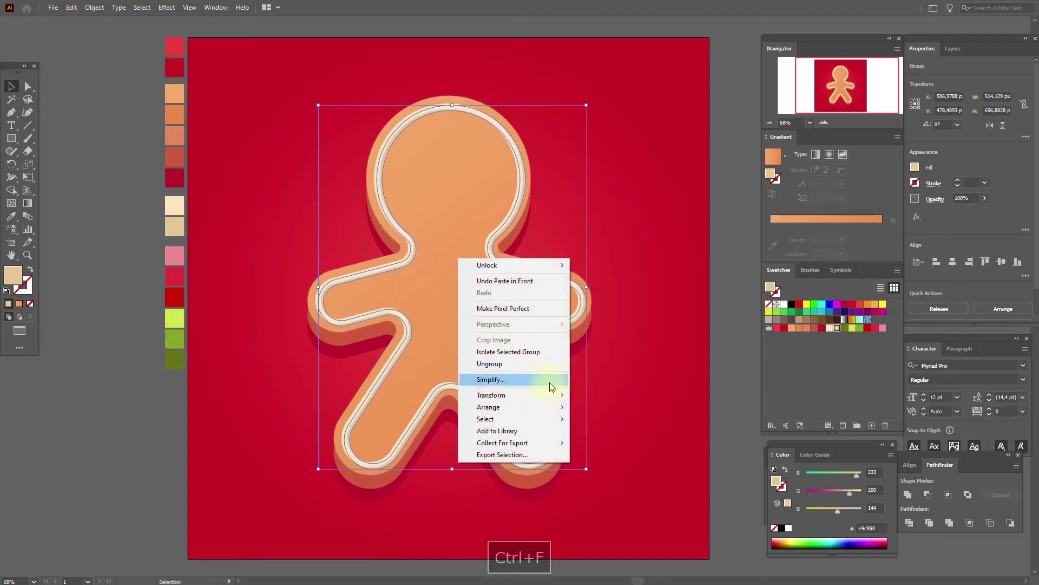
mouse_move(539, 407)
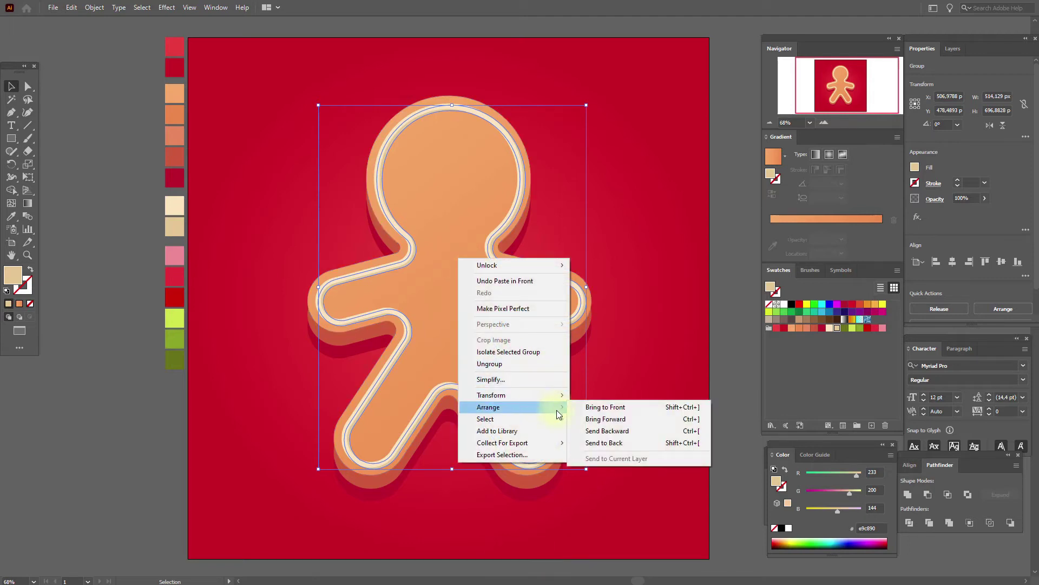
click(591, 431)
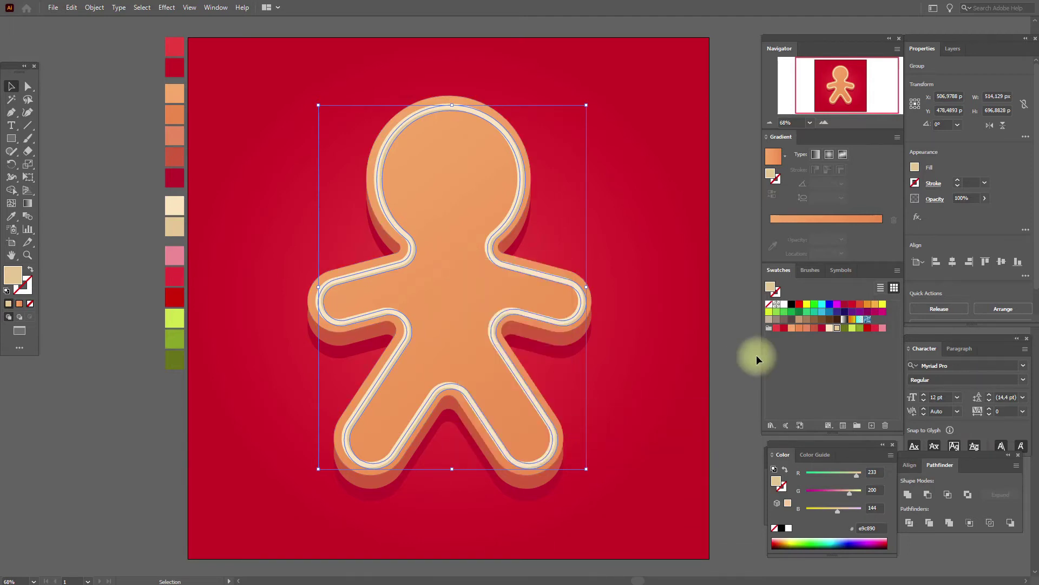
Nudge the rearmost icing copy 3 px right and 3 px down and fill it with brownish orange (#ef8e59)
key(Right)
key(Right)
key(Right)
key(Down)
key(Down)
key(Down)
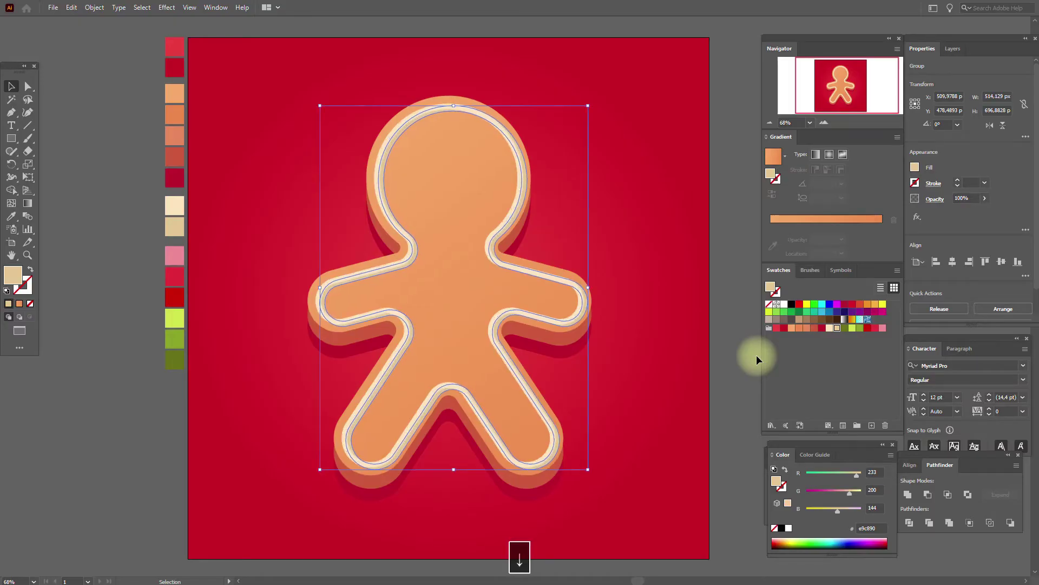
click(807, 328)
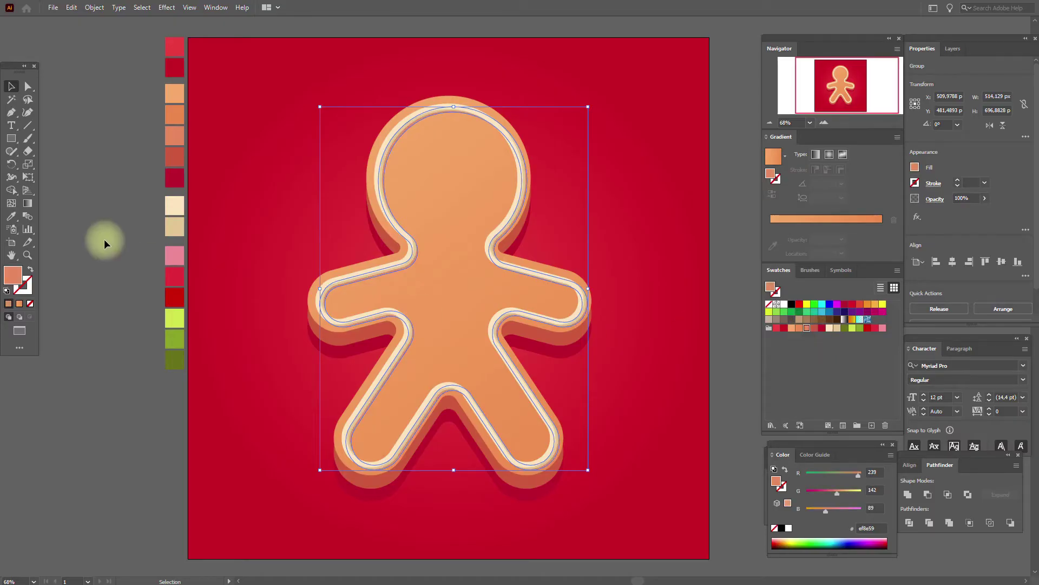
click(738, 294)
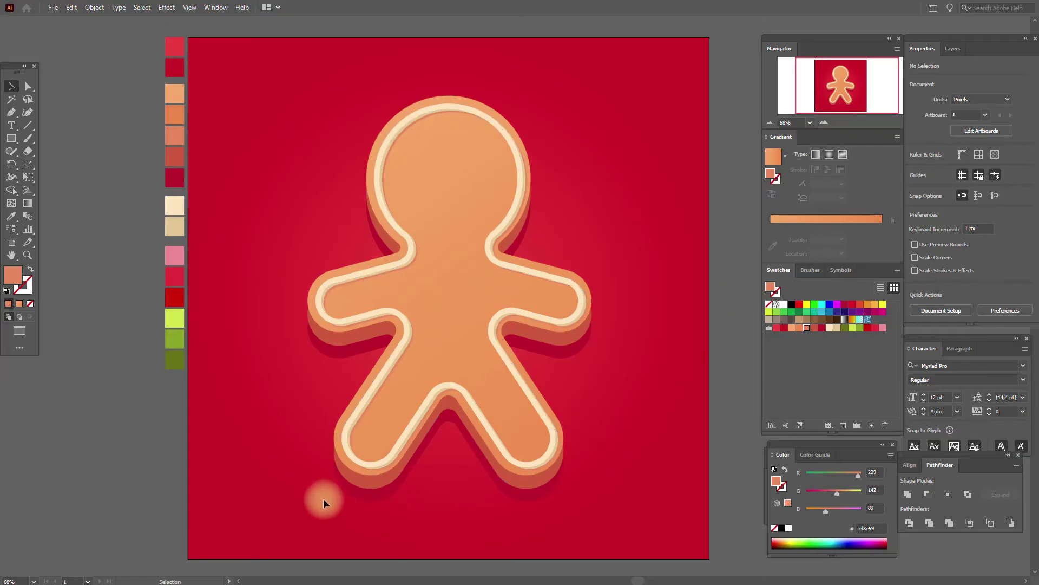
Duplicate the gradient-filled gingerbread shape in place and send the copy backward
click(343, 458)
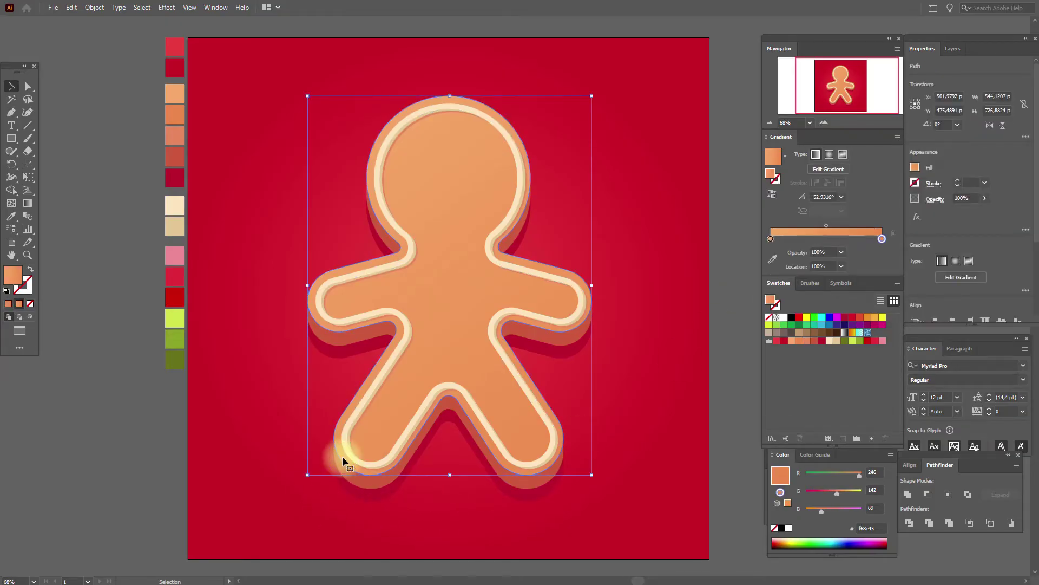
key(a)
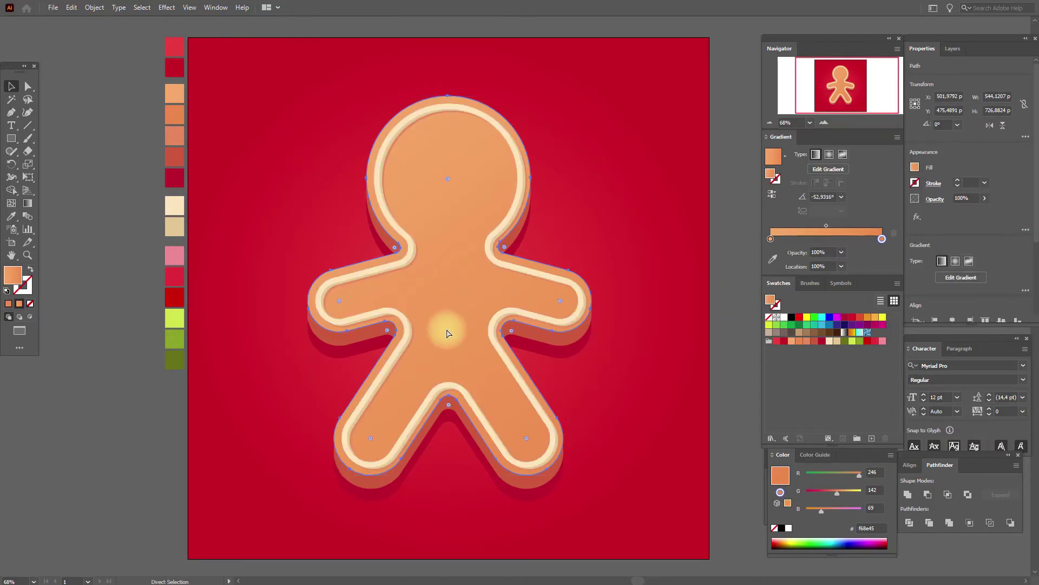
key(ctrl+c)
key(v)
right_click(446, 328)
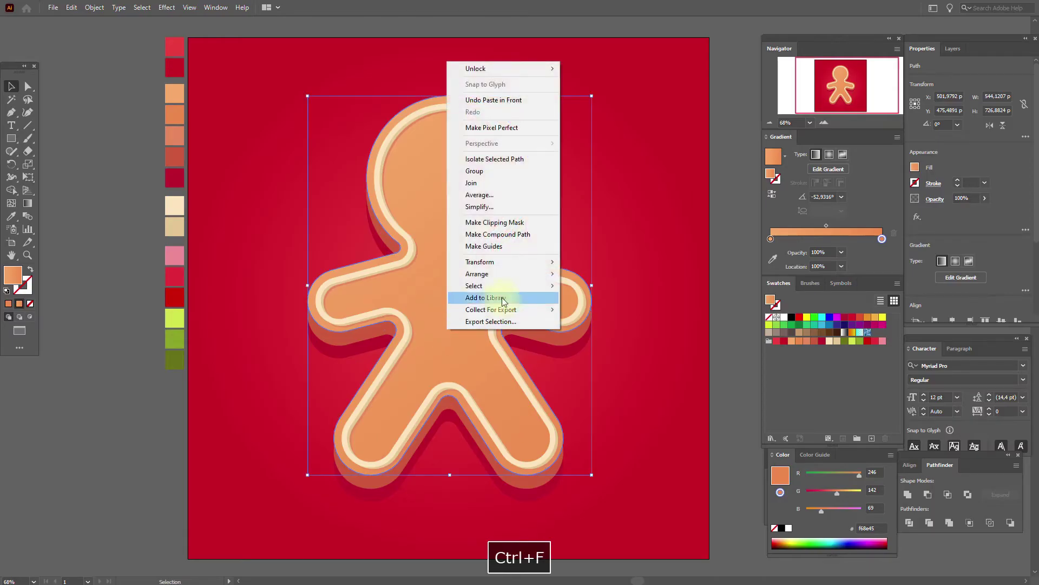
mouse_move(509, 274)
click(591, 298)
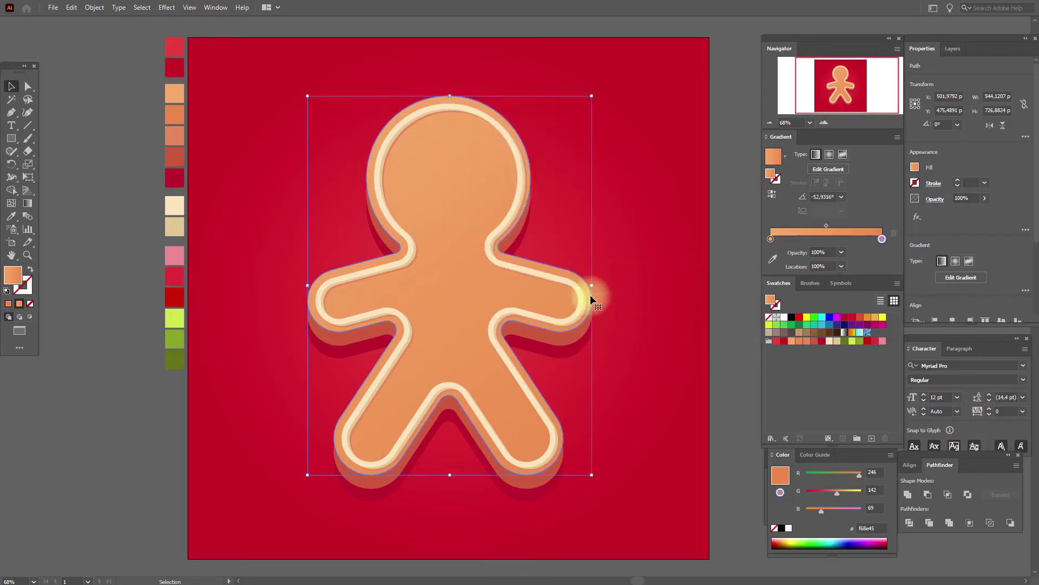
Move the rear gingerbread copy 6 px down and fill it with brownish orange (#ef8e59)
key(Down)
key(Down)
key(Down)
key(Down)
key(Down)
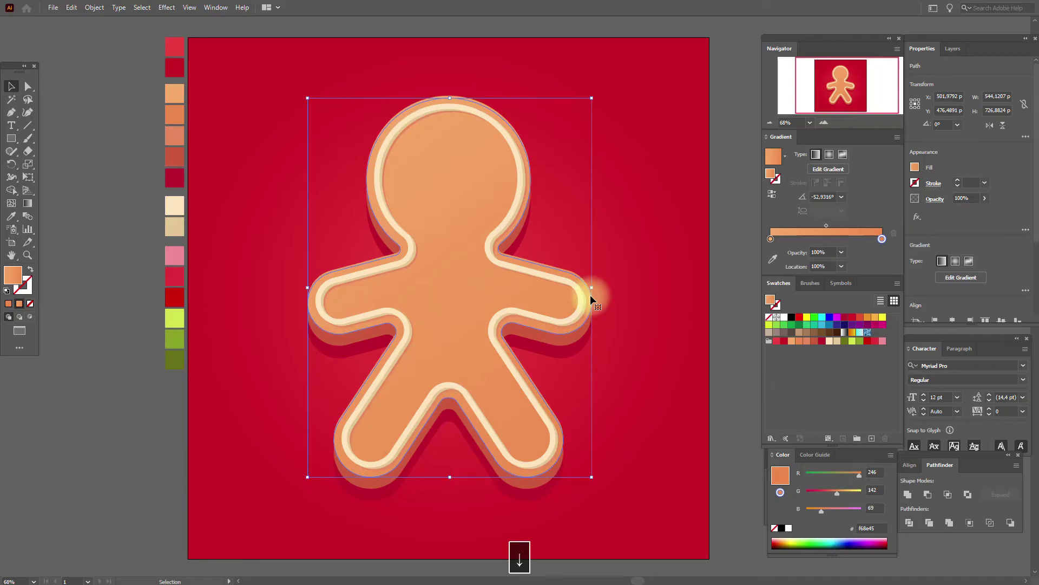
click(808, 342)
key(Down)
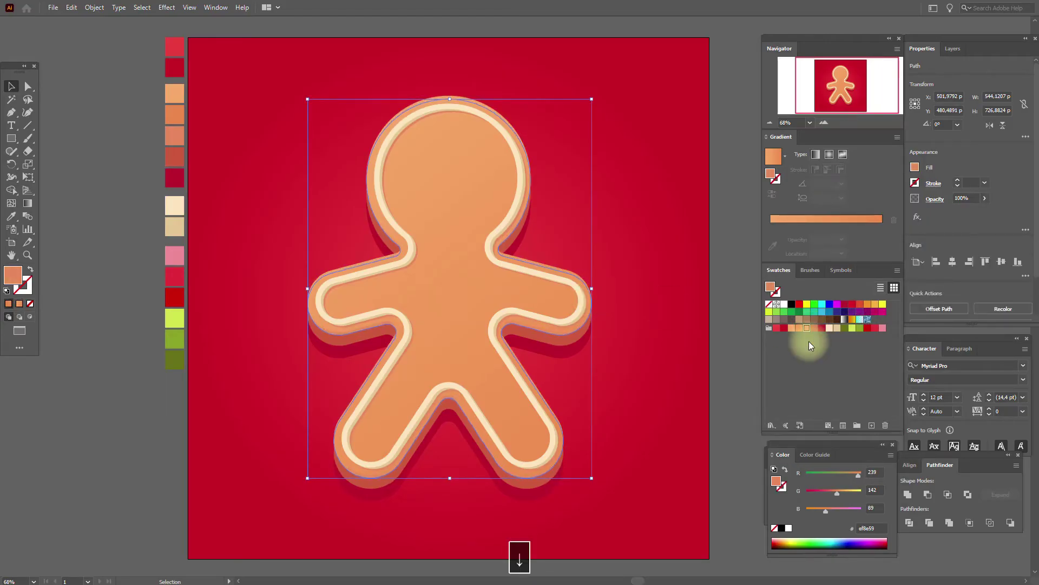
Set the orange gingerbread copy's blending mode to Multiply and its opacity to 20%
click(936, 199)
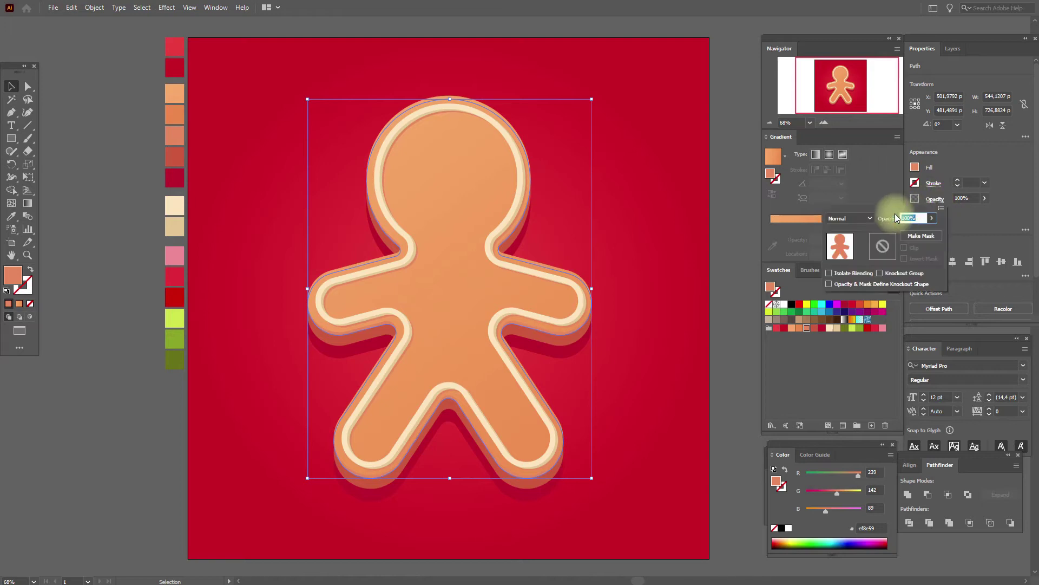
click(868, 218)
click(849, 257)
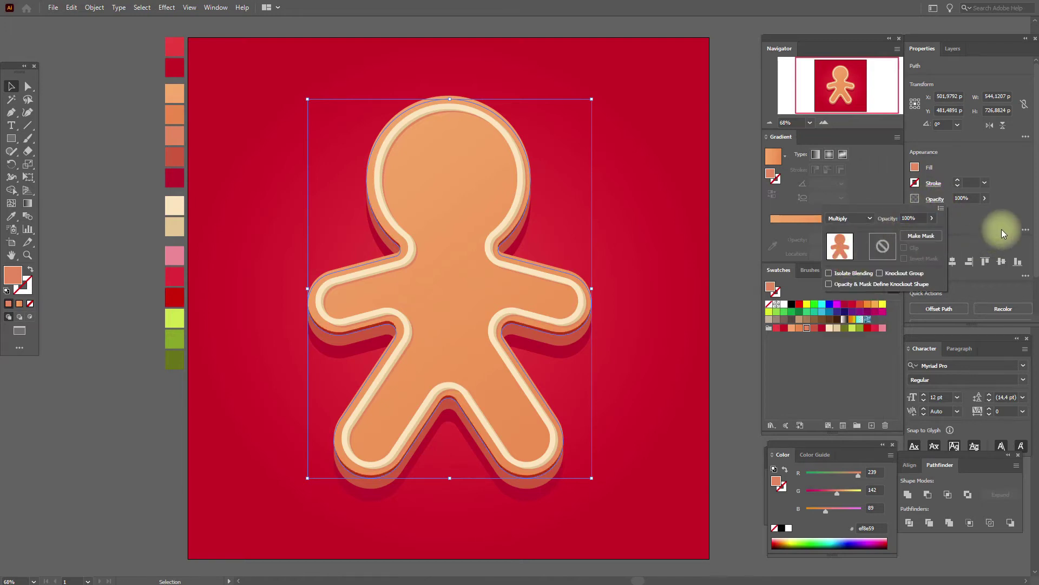
click(972, 203)
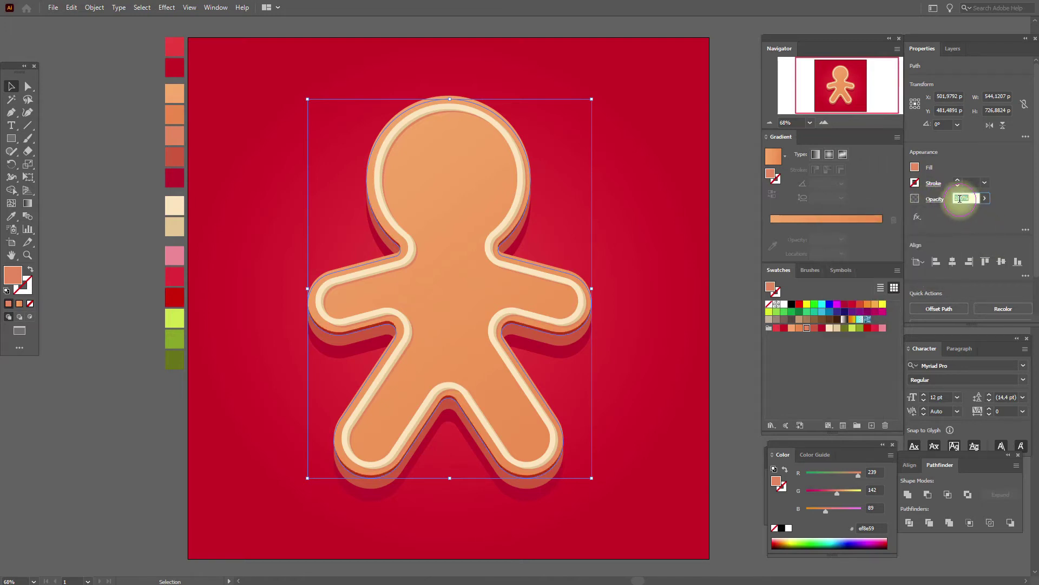
text(20)
click(981, 213)
click(742, 255)
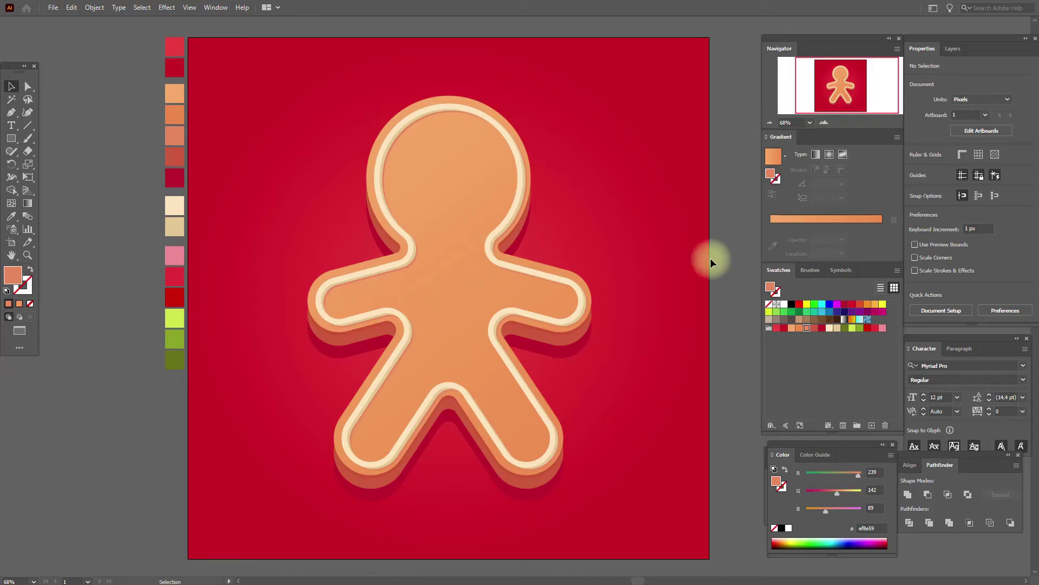
Draw a circle about 51 px in diameter inside the head, filled with the icing's light cream (#ffe6be)
click(28, 255)
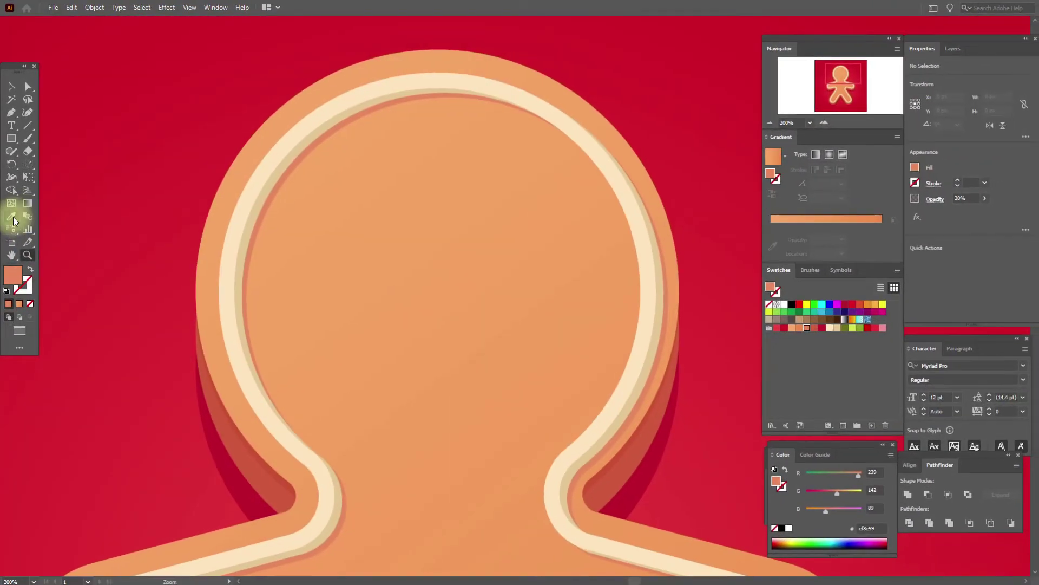
click(11, 217)
click(262, 171)
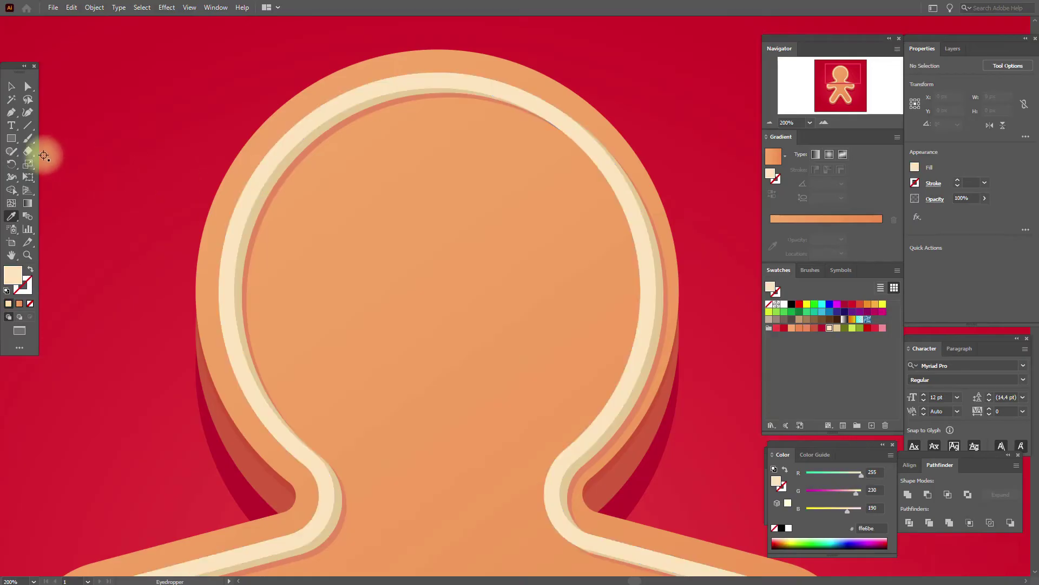
drag(17, 142, 61, 171)
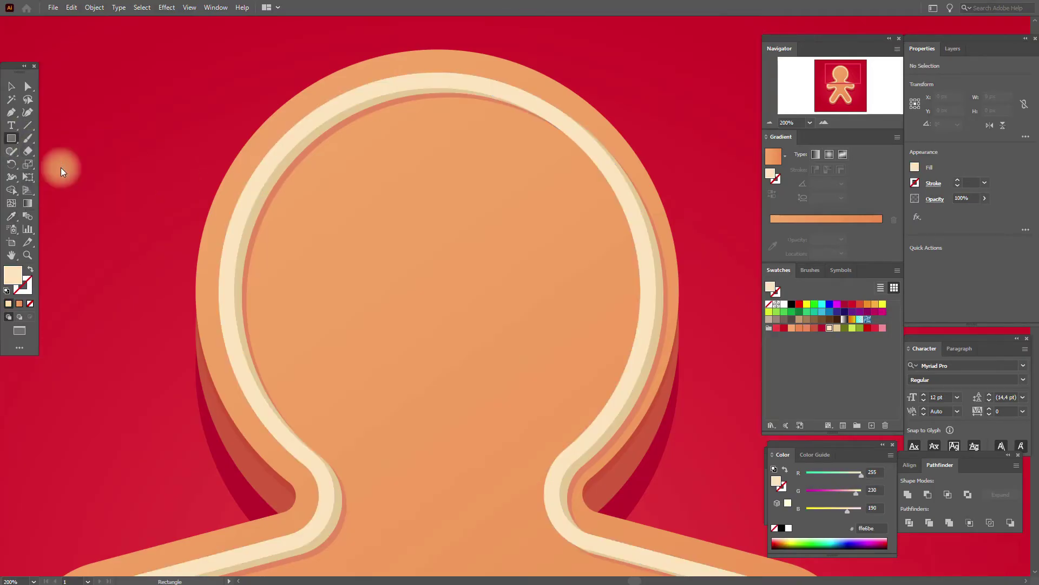
drag(343, 223, 388, 299)
Move the cream circle into place as the left eye, centred at about X 444 px, Y 253 px
click(11, 86)
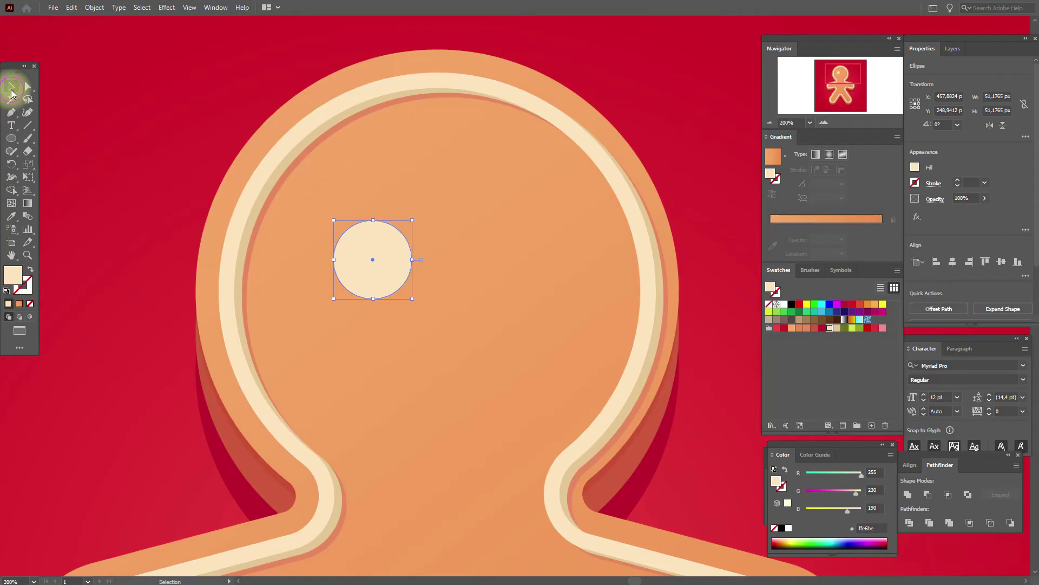
drag(375, 255, 359, 258)
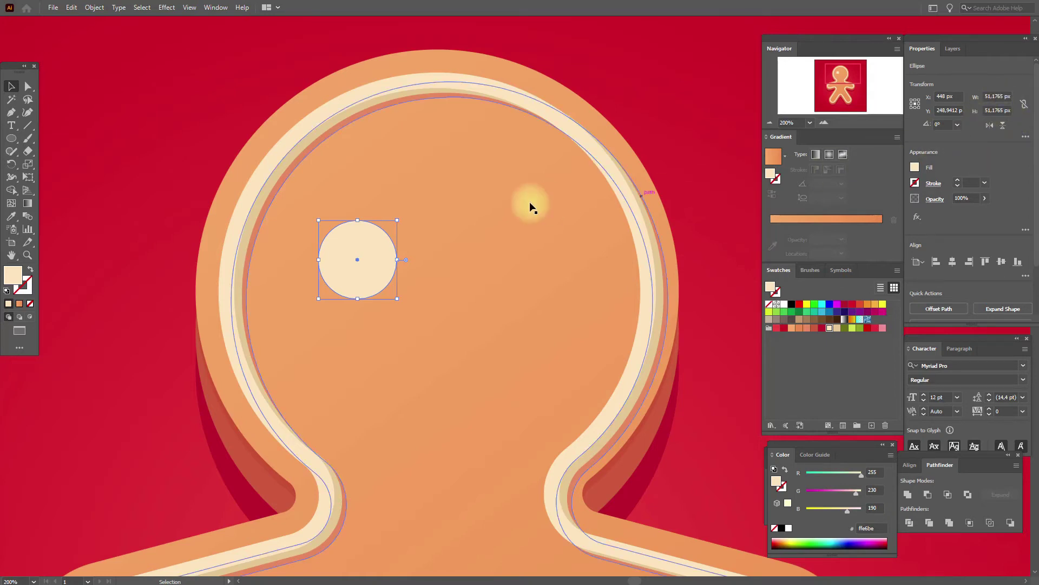
drag(383, 265, 378, 271)
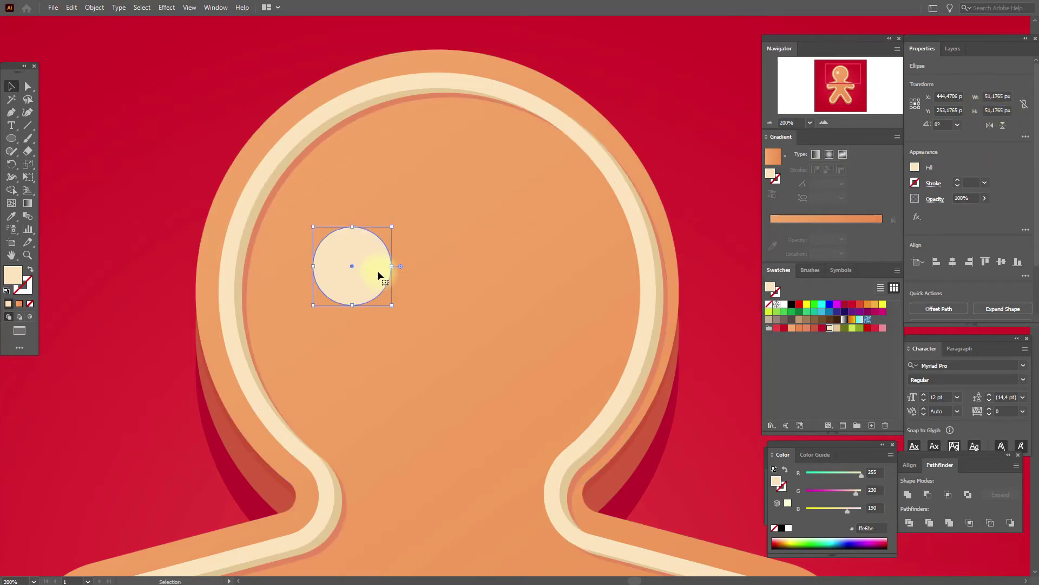
Draw an arc about 87 px wide and high below the eye with no fill and a light cream (#ffe6be) stroke
click(34, 128)
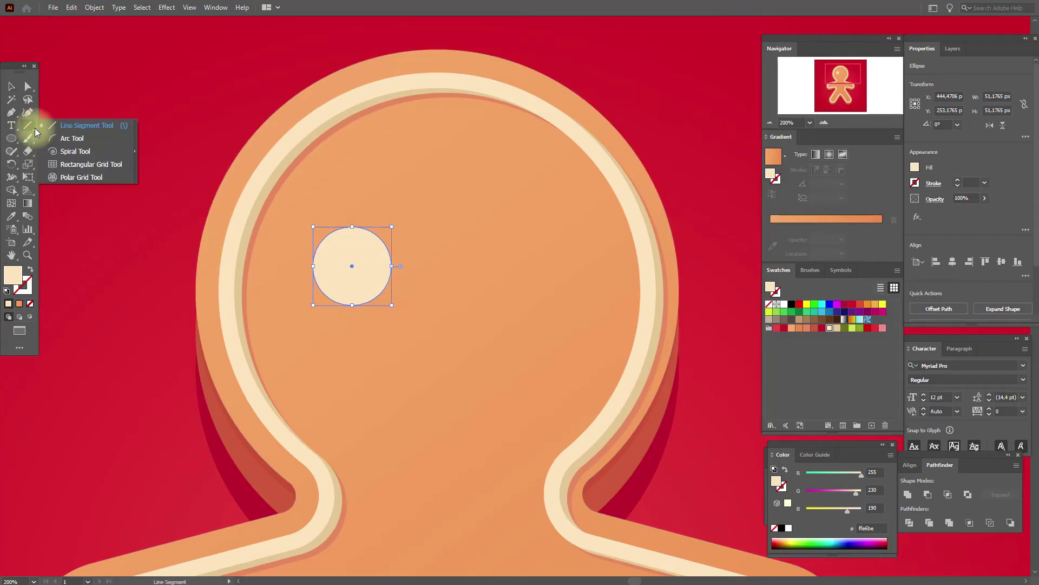
click(76, 138)
drag(361, 334, 477, 467)
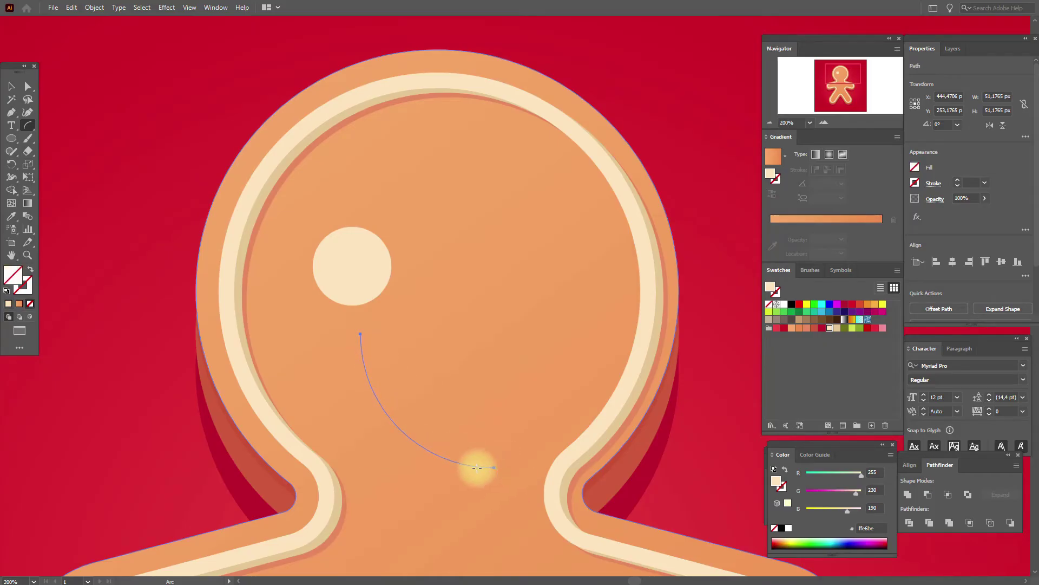
click(24, 284)
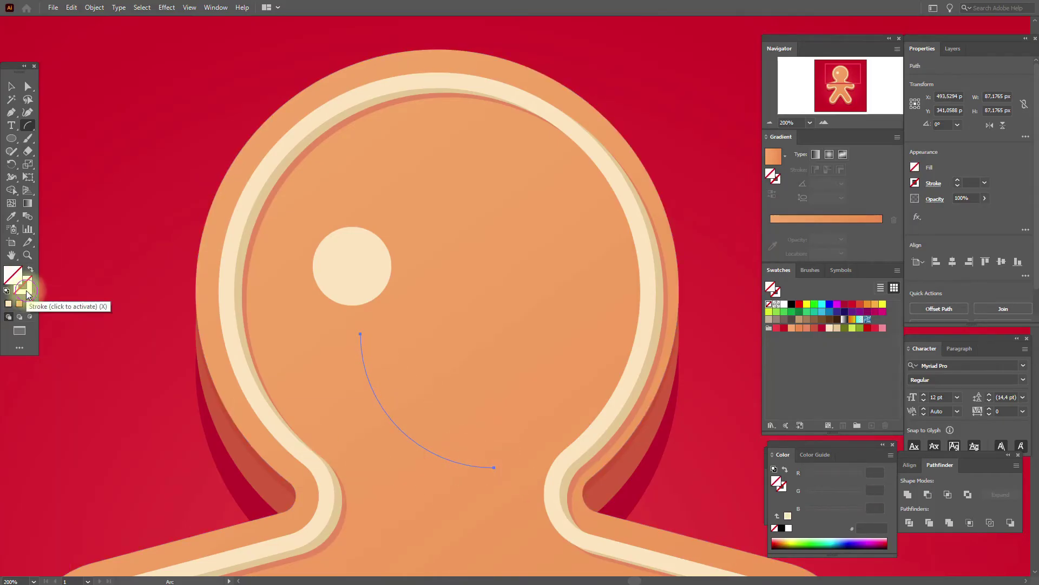
click(830, 328)
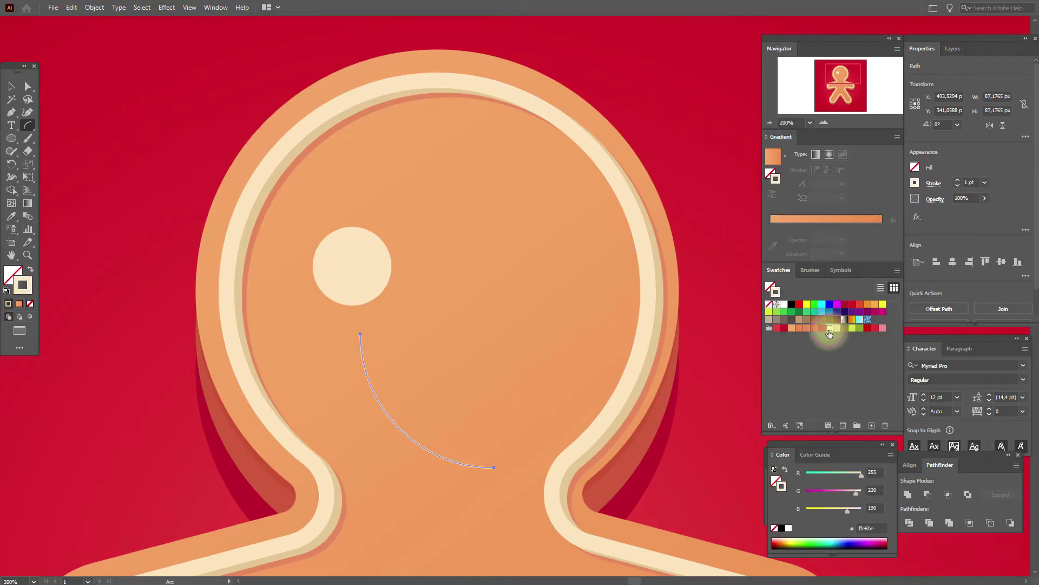
Set the mouth arc's stroke weight to 10 pt
double_click(967, 181)
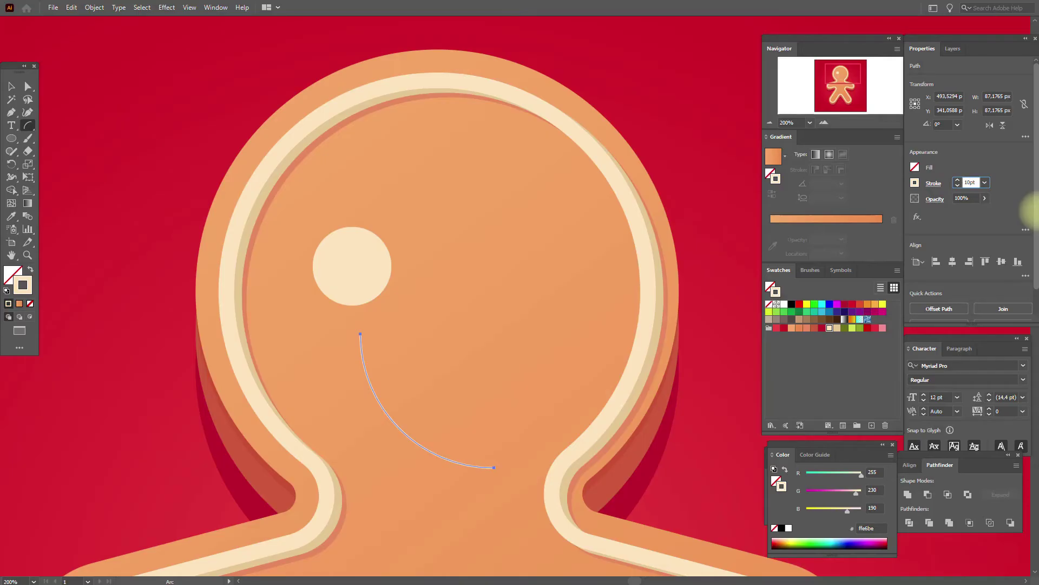
text(10pt)
key(Return)
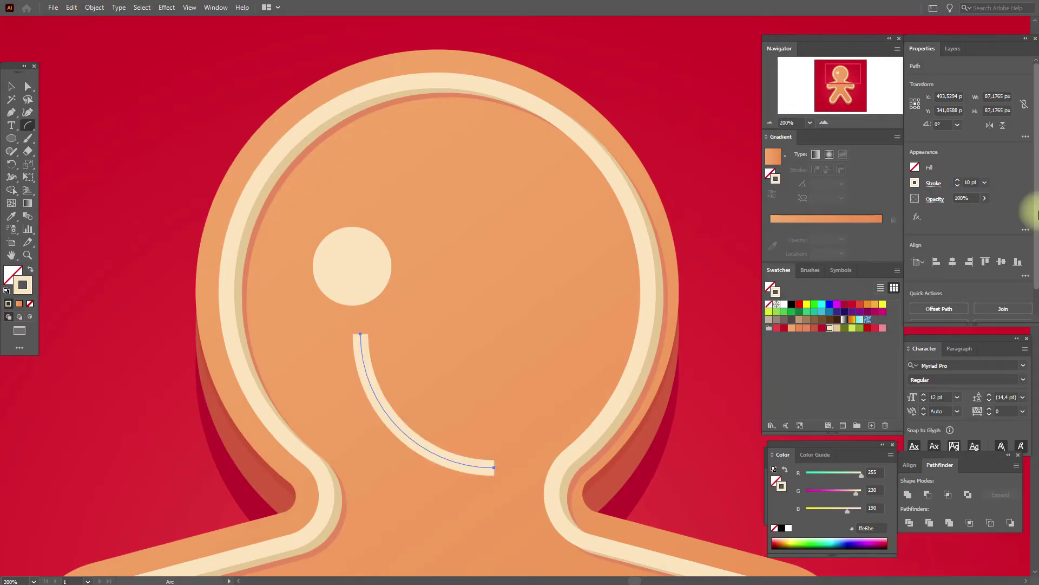
Apply the large round Touch Calligraphic brush to the arc, rotate it 45° into a smile and centre it on the lower face
click(810, 270)
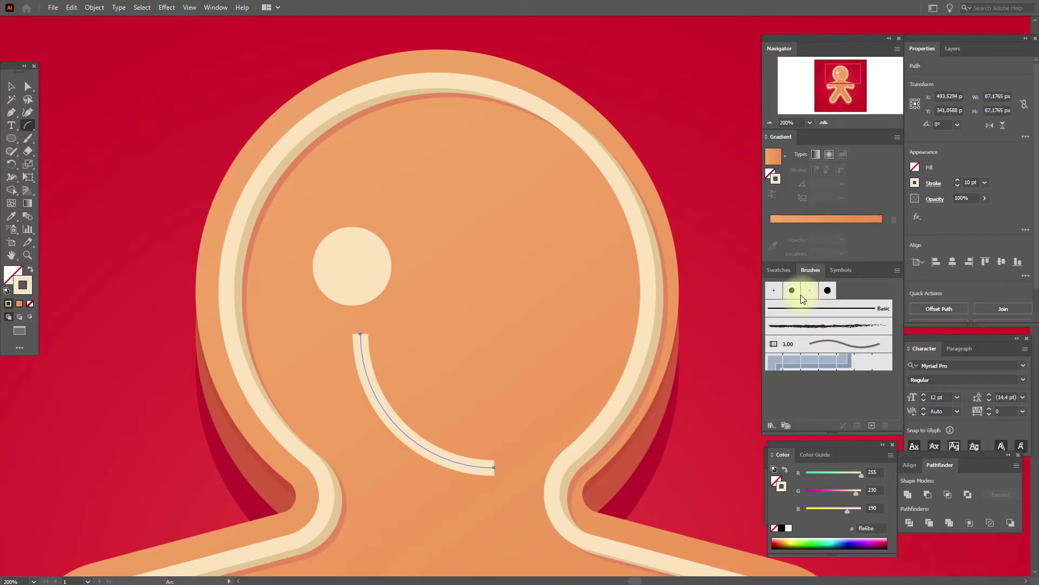
click(792, 291)
click(828, 291)
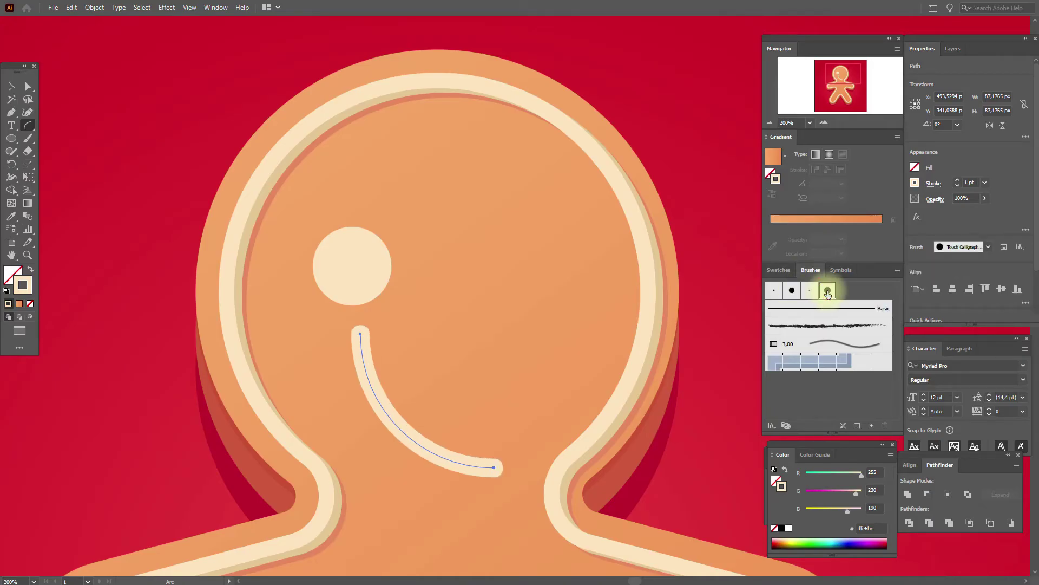
click(11, 86)
drag(499, 400, 508, 354)
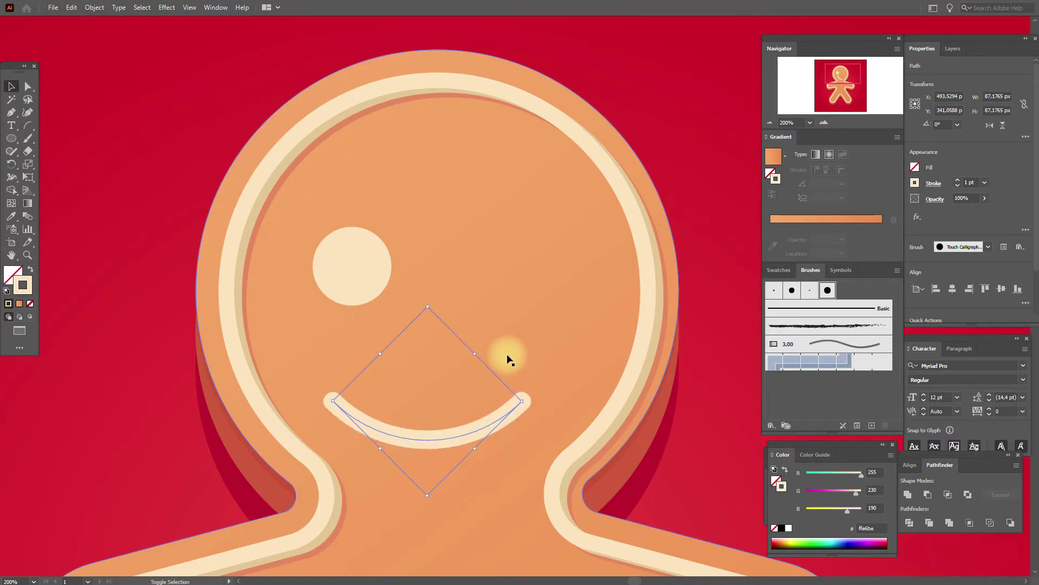
drag(450, 432, 466, 416)
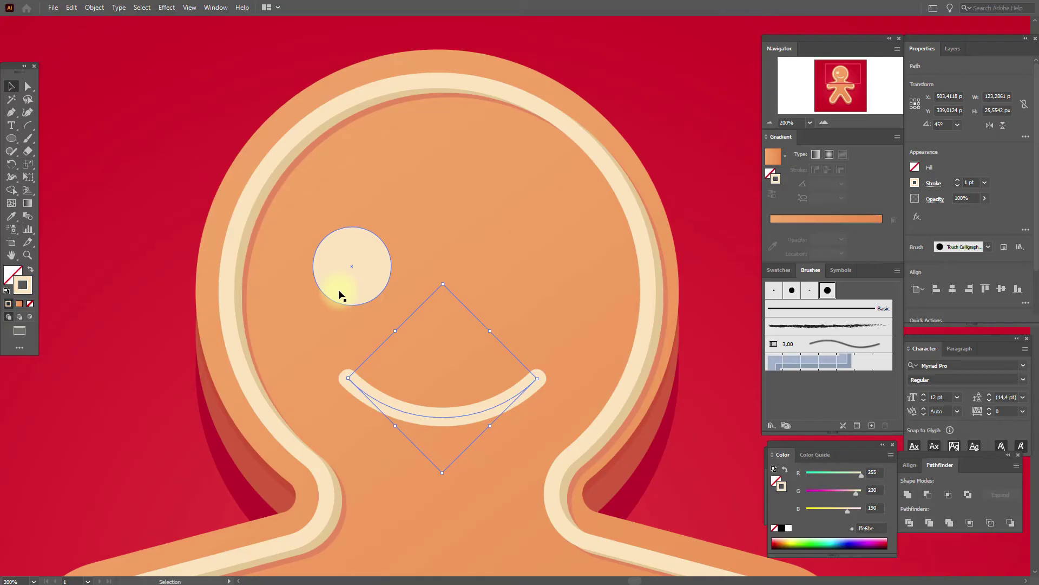
Draw an eyebrow arc about 27 px in size, apply the same round brush, rotate it to 315° and place it above the eye
click(28, 125)
mouse_move(306, 194)
mouse_down()
mouse_move(317, 213)
mouse_move(334, 181)
mouse_move(346, 188)
mouse_up()
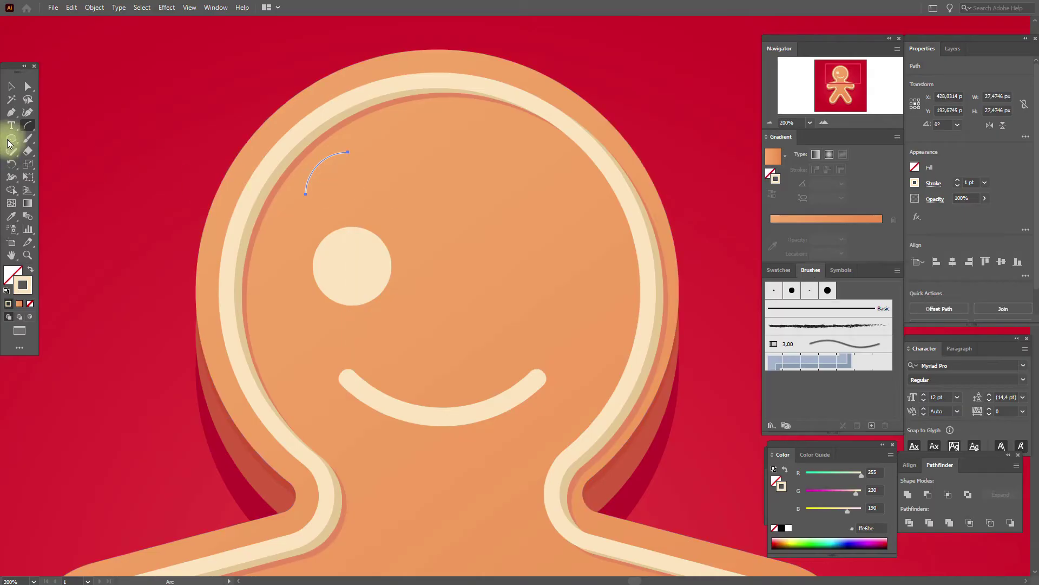
click(827, 290)
click(11, 86)
mouse_move(359, 205)
mouse_down()
mouse_move(371, 197)
mouse_move(348, 170)
mouse_move(370, 201)
mouse_up()
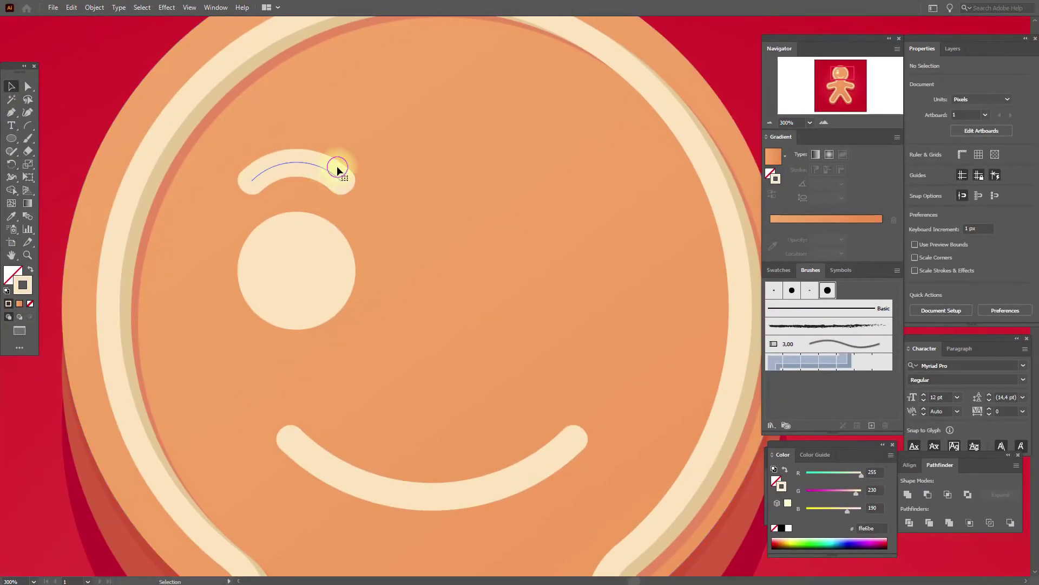
Expand the appearance of the eyebrow and the smile
click(340, 169)
click(94, 7)
click(139, 144)
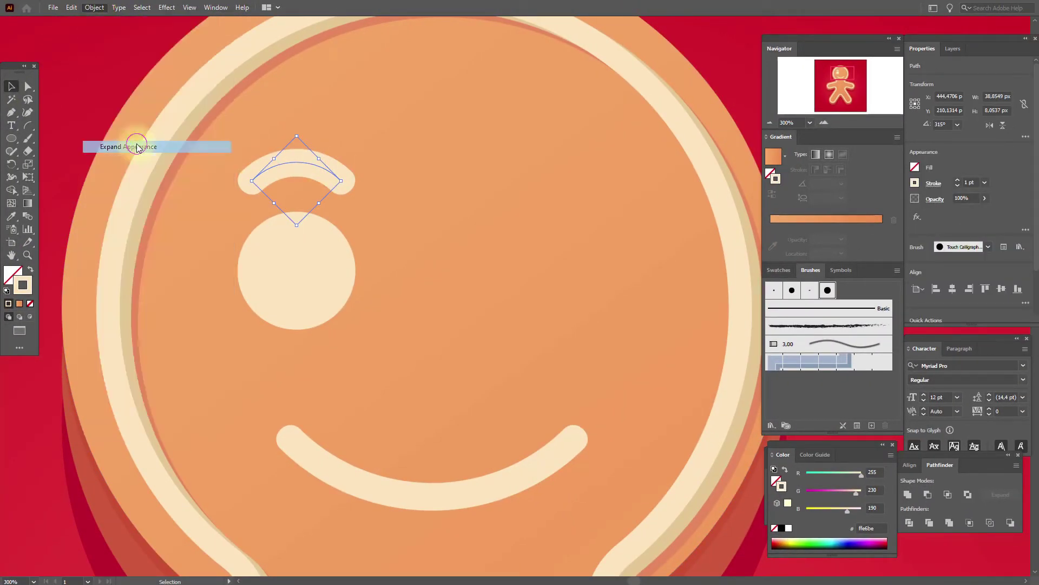
click(480, 484)
click(94, 7)
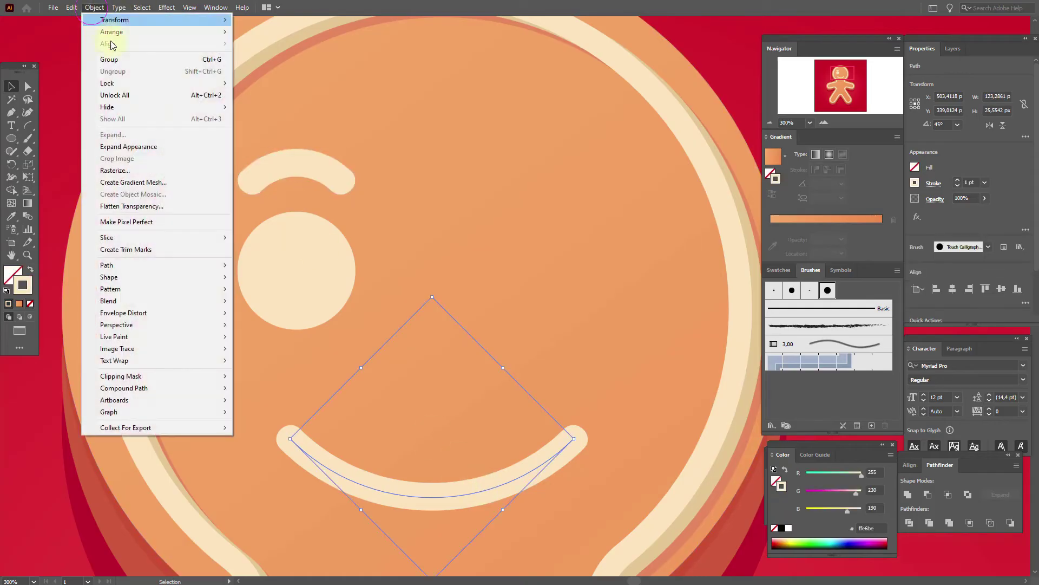
click(161, 150)
Paste two copies of the eyebrow in place and nudge the top copy 3 px up and 2 px left
click(339, 169)
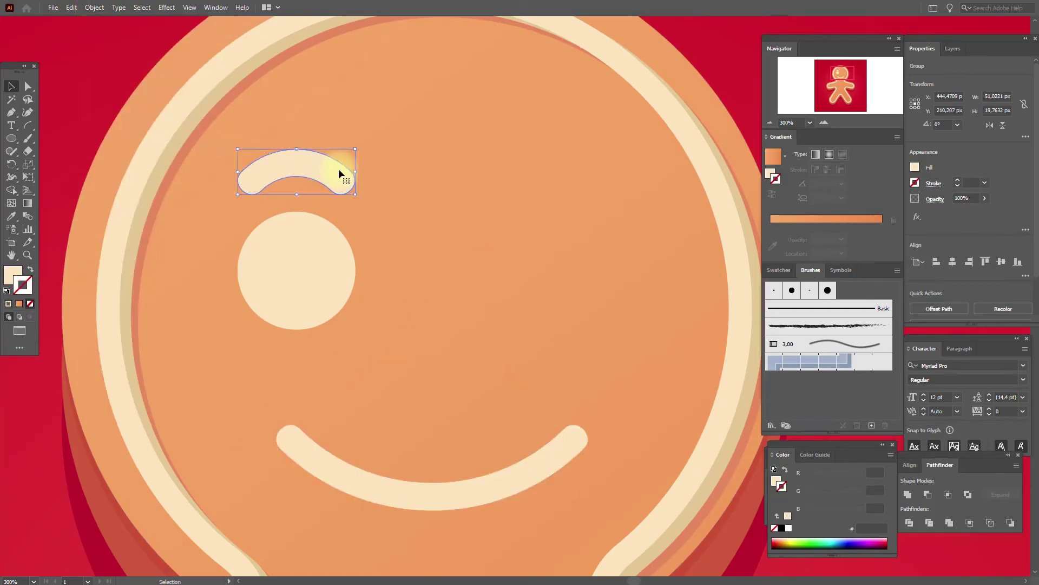
key(a)
key(ctrl+c)
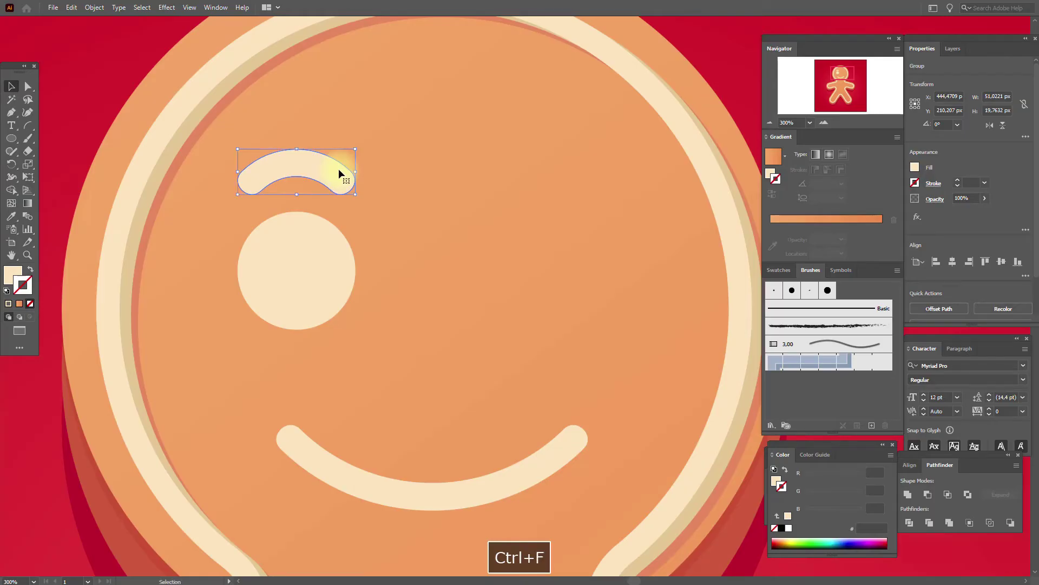
key(Up)
key(Up)
key(Up)
key(Left)
Exclude the two offset eyebrow copies from each other, ungroup the result and delete the upper piece, keeping the lower sliver
shift+click(351, 186)
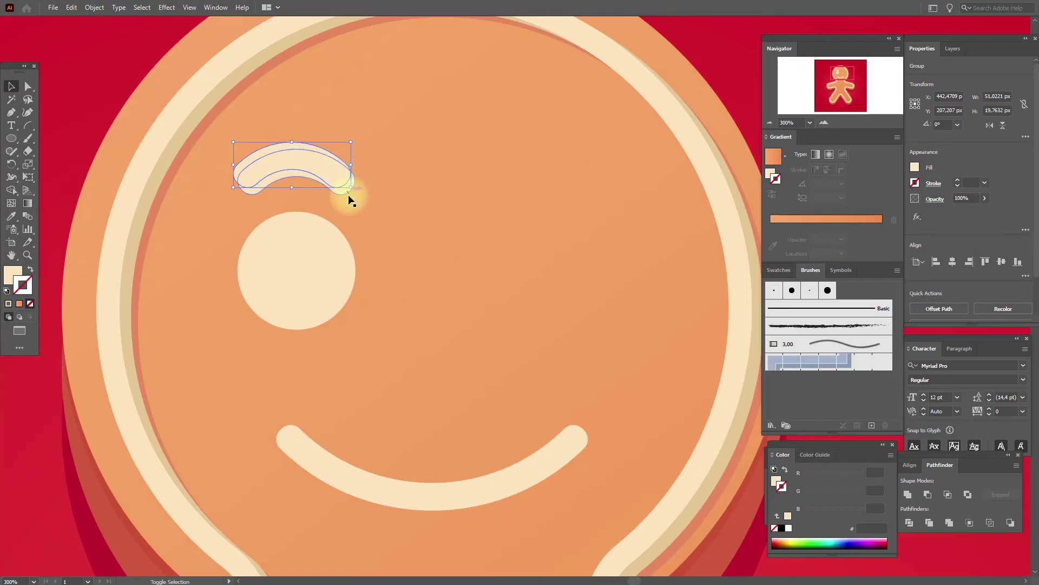
click(968, 494)
right_click(357, 180)
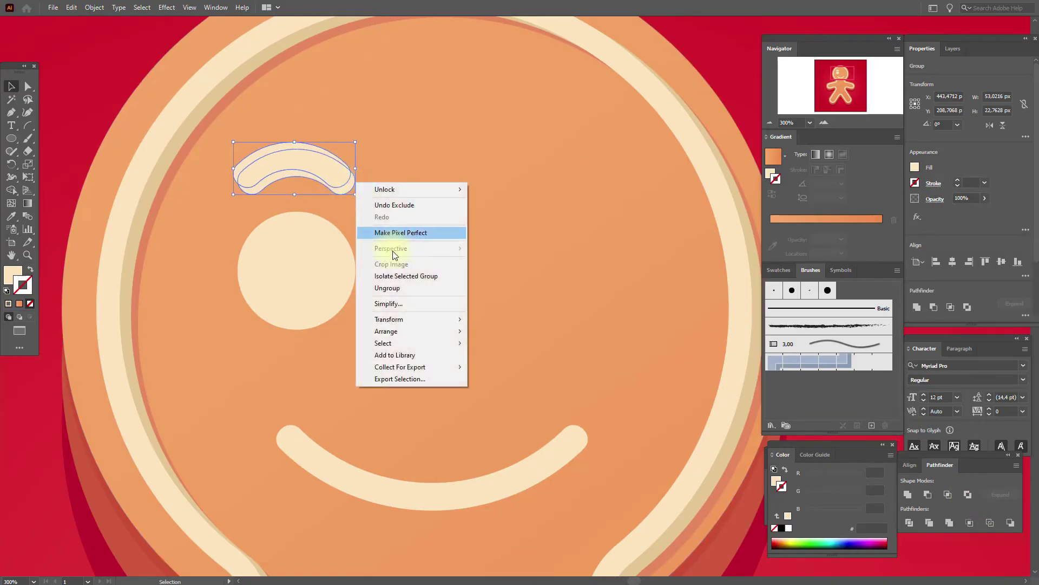
click(404, 288)
shift+click(350, 187)
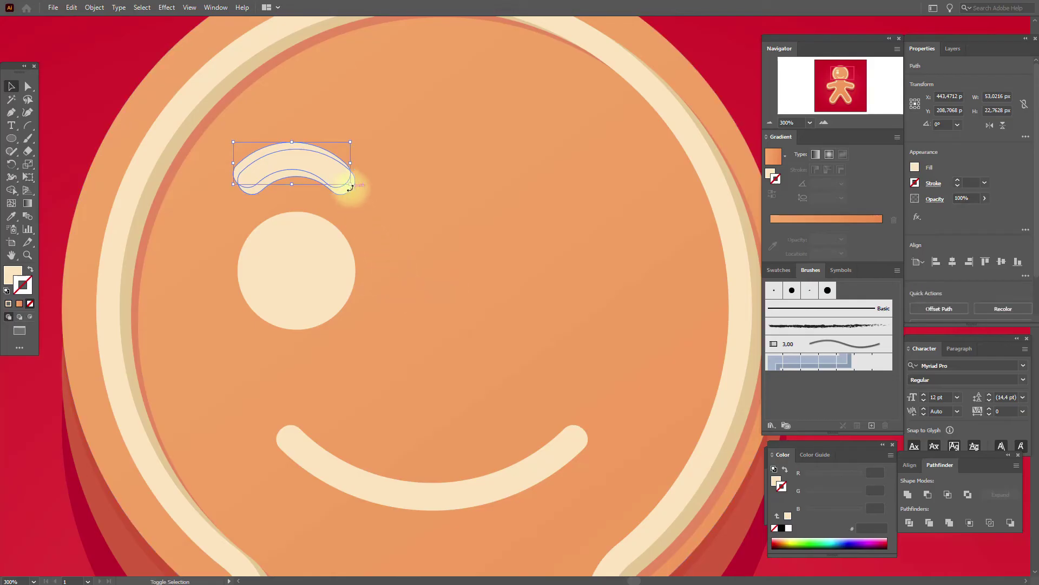
key(Delete)
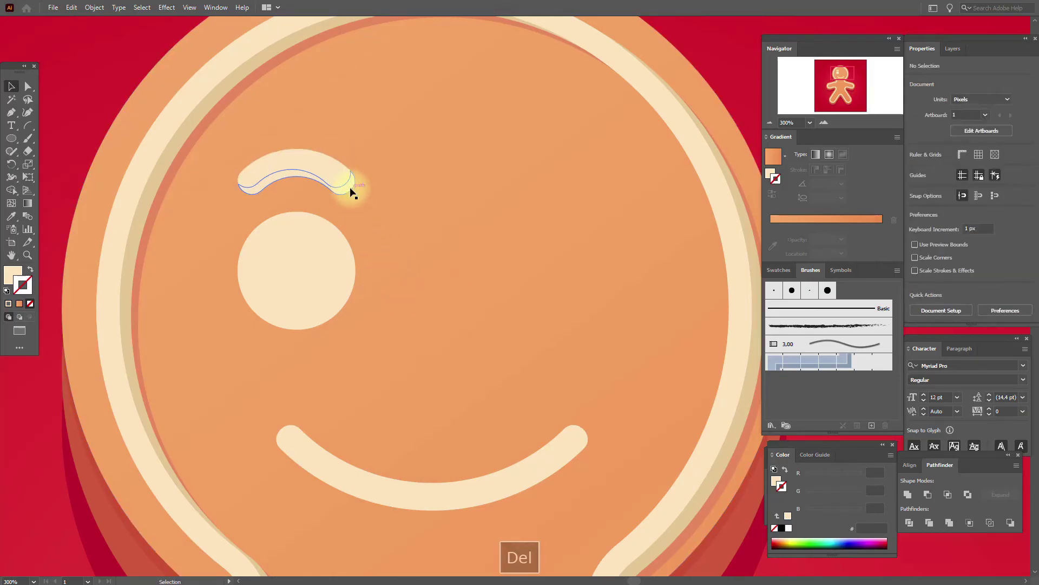
Fill the eyebrow's lower sliver with darker cream (#e9c890) and give it no stroke
click(350, 187)
click(779, 269)
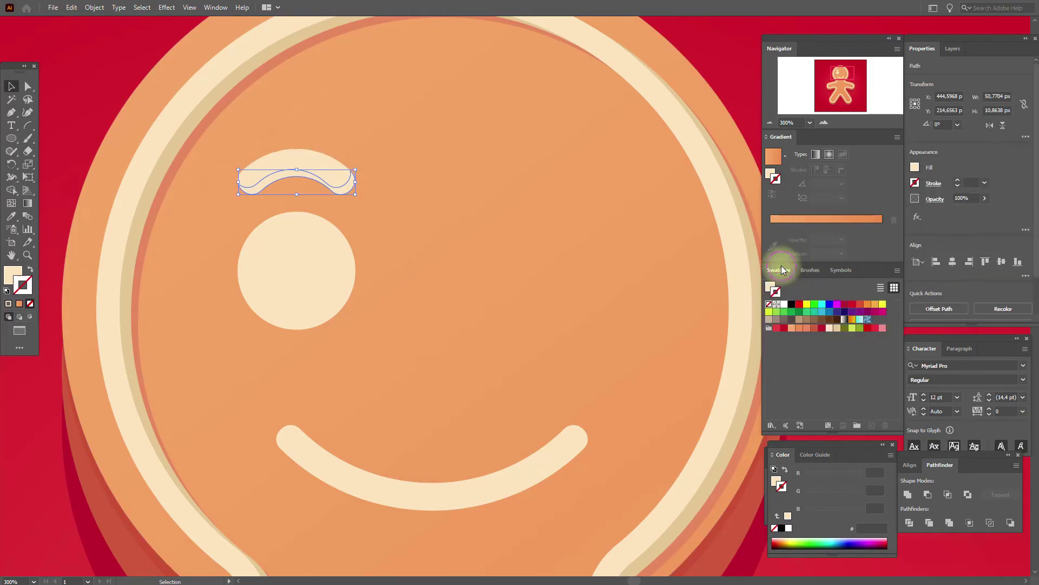
click(837, 328)
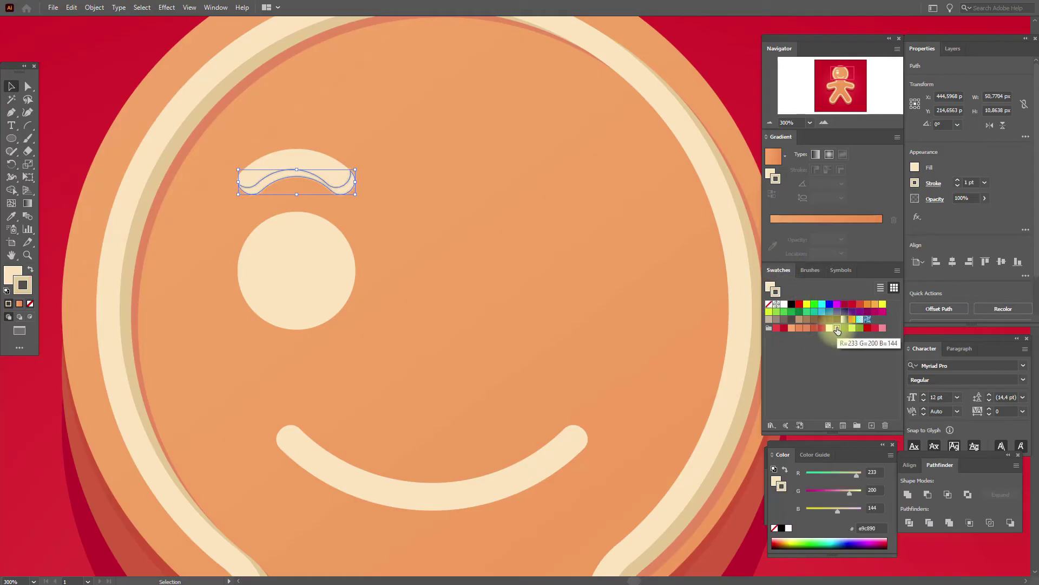
click(24, 287)
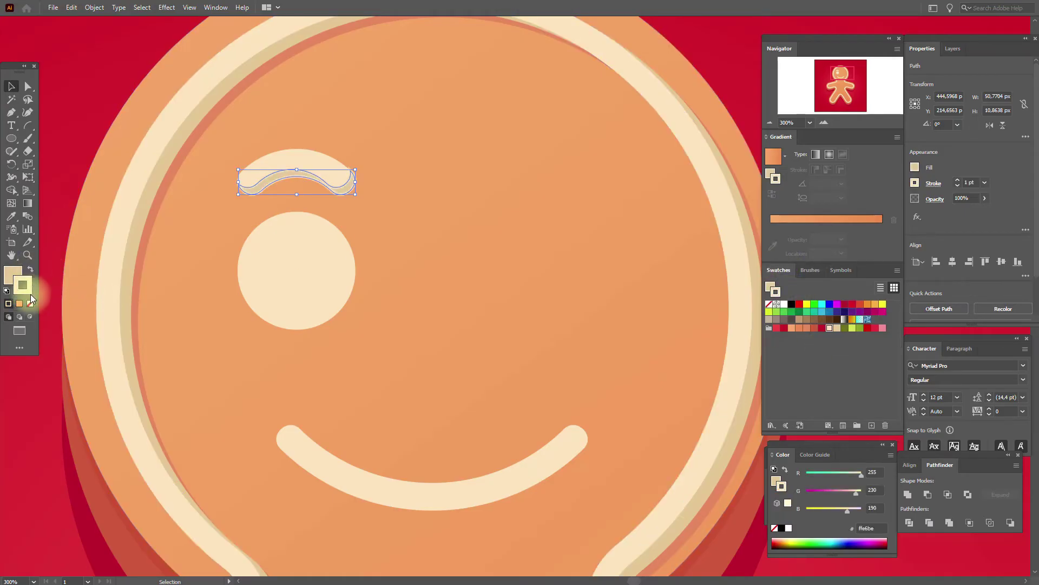
click(30, 303)
click(11, 279)
Paste two copies of the eye circle in place and nudge the top copy 6 px up
click(307, 227)
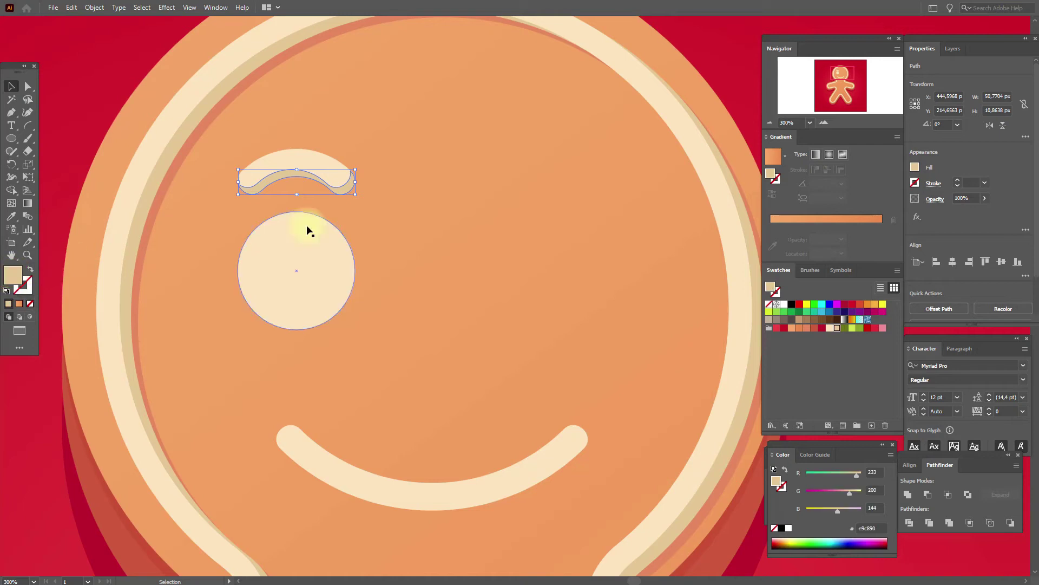
click(307, 230)
key(ctrl+c)
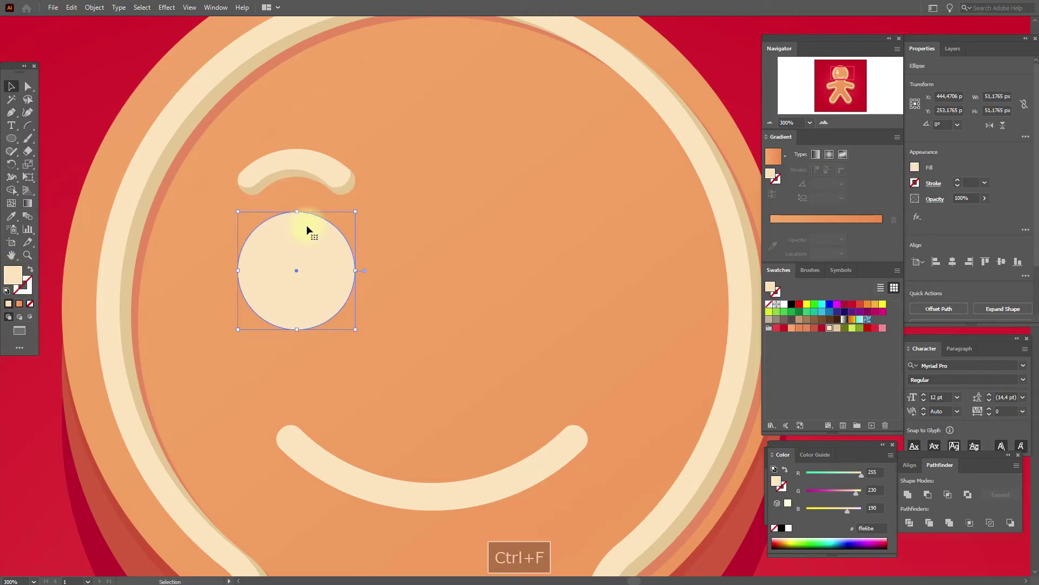
key(ctrl+c)
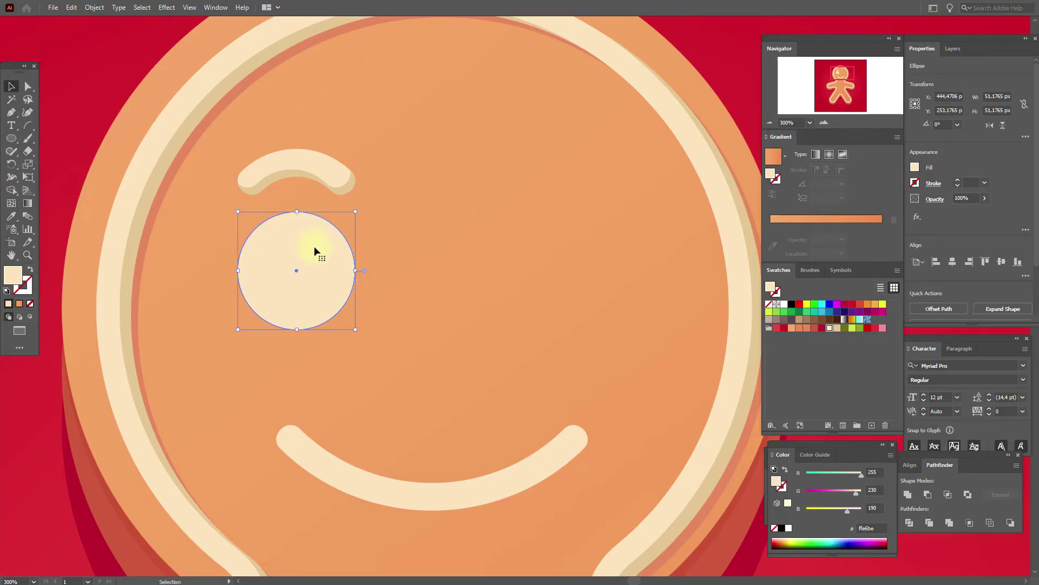
key(Up)
key(Up)
key(Up)
key(Up)
key(Up)
key(Up)
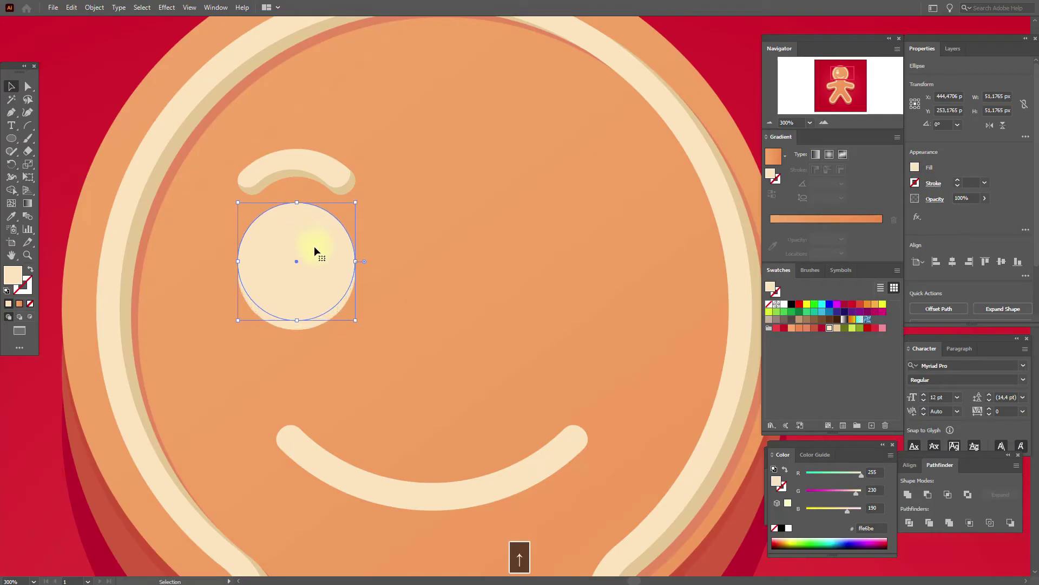
Exclude the two offset eye circle copies from each other and ungroup the result
shift+click(309, 325)
click(993, 524)
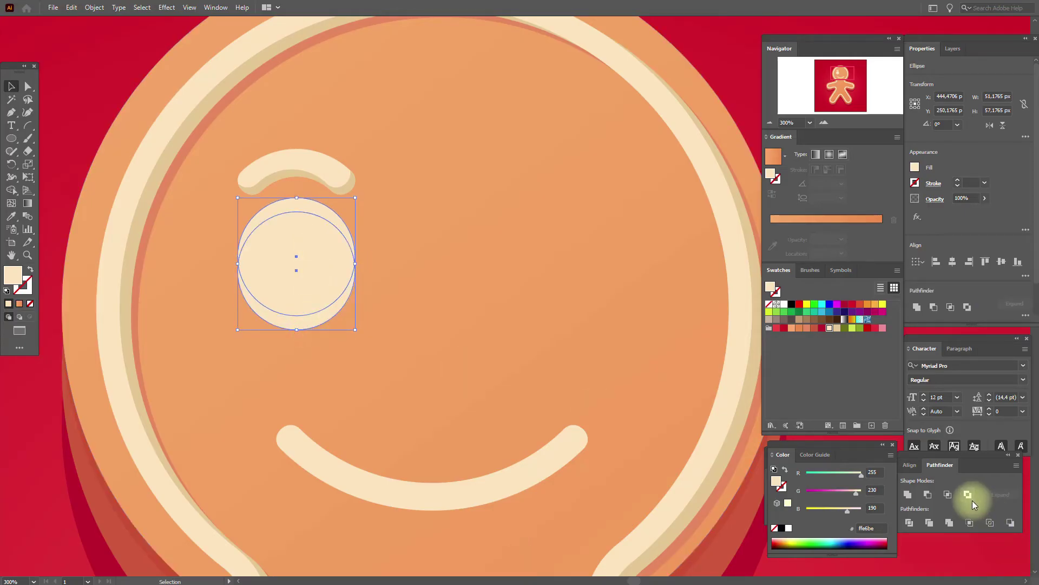
right_click(336, 309)
click(373, 416)
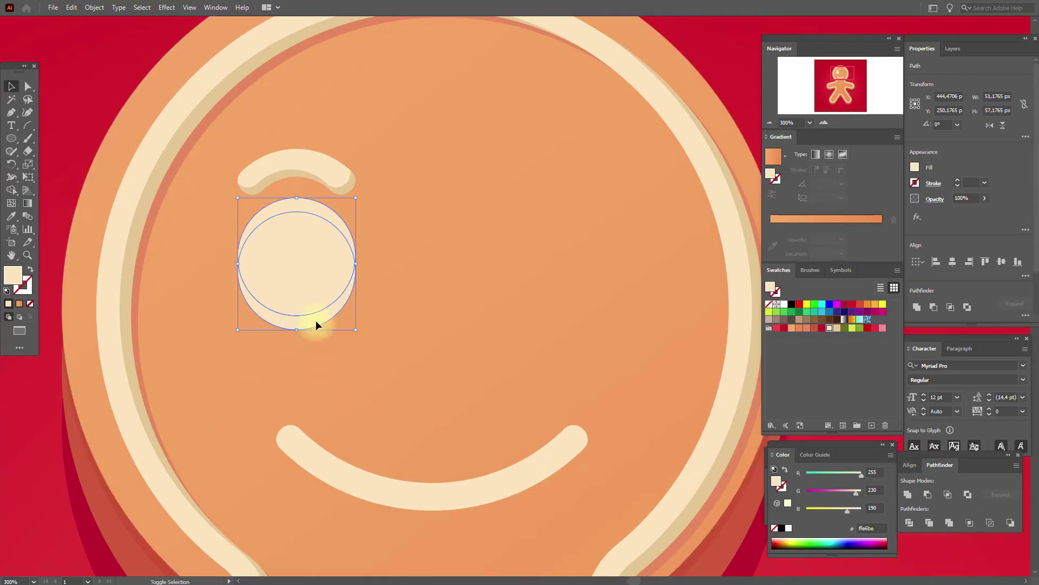
Delete the upper piece of the excluded eye circles and fill the remaining lower crescent with darker cream (#e9c890)
key(Delete)
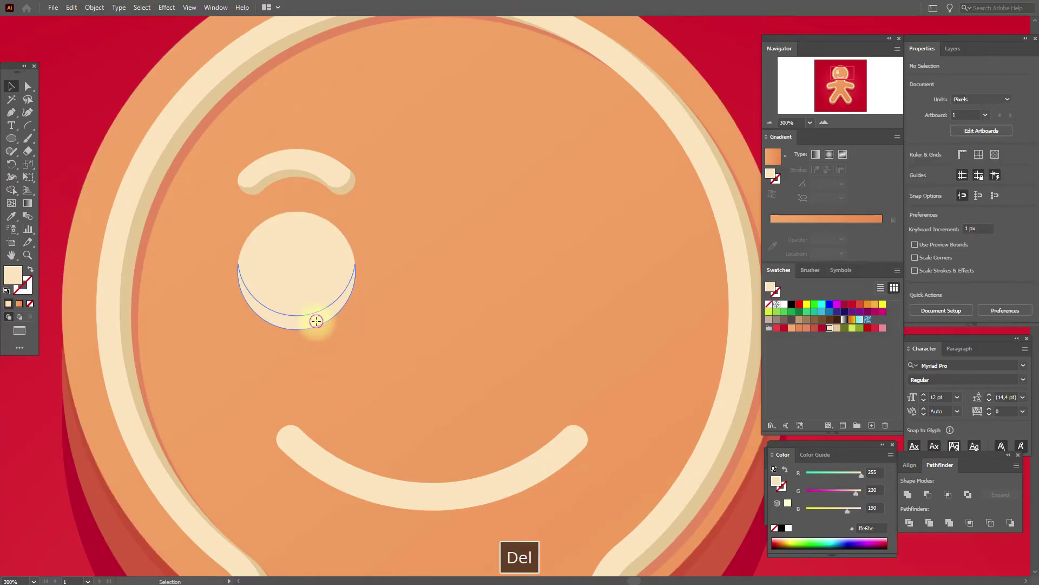
click(314, 323)
click(15, 219)
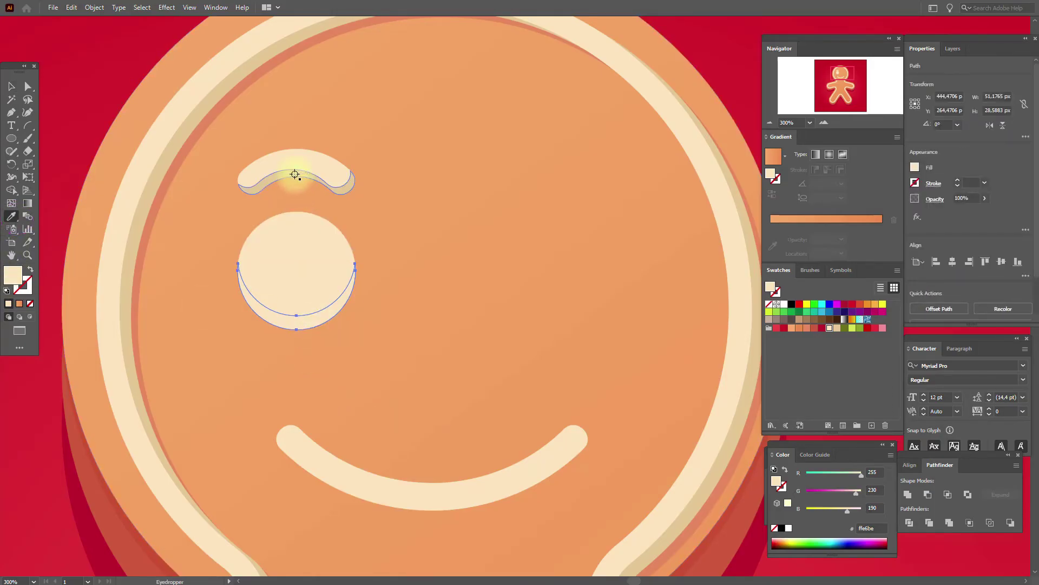
click(297, 179)
click(12, 89)
Duplicate the eye circle together with its shading and place the copy level with it as the right eye
shift+click(303, 245)
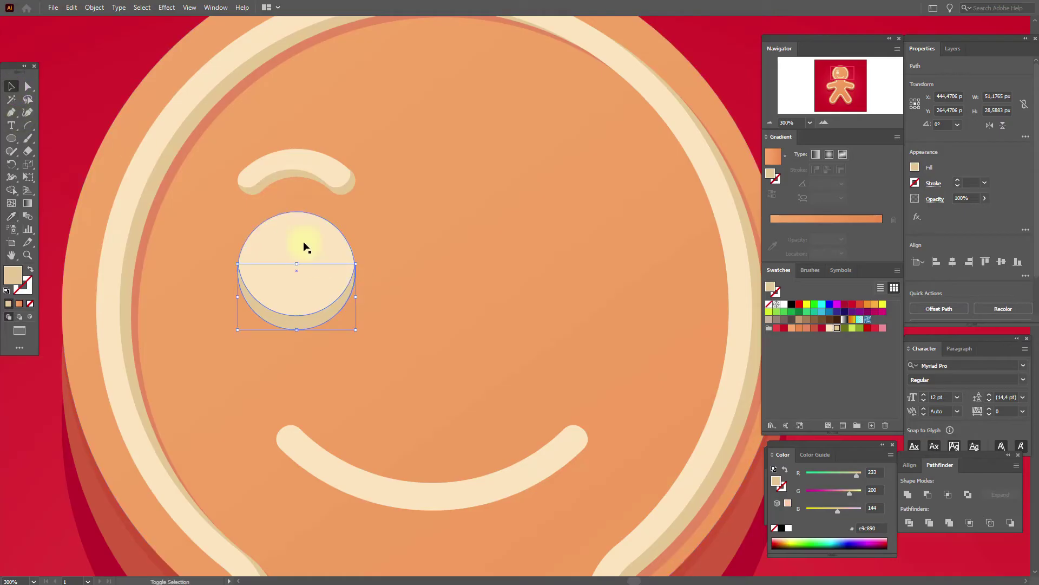
key(ctrl+c)
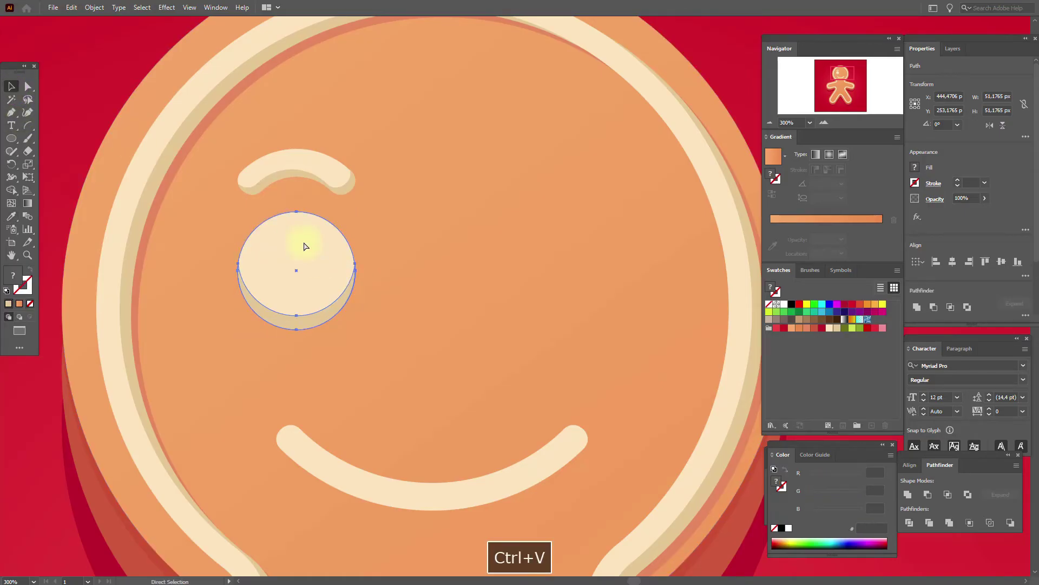
key(ctrl+v)
drag(546, 300, 557, 275)
Duplicate the shaded left eyebrow and center the copy above the right eye
click(329, 177)
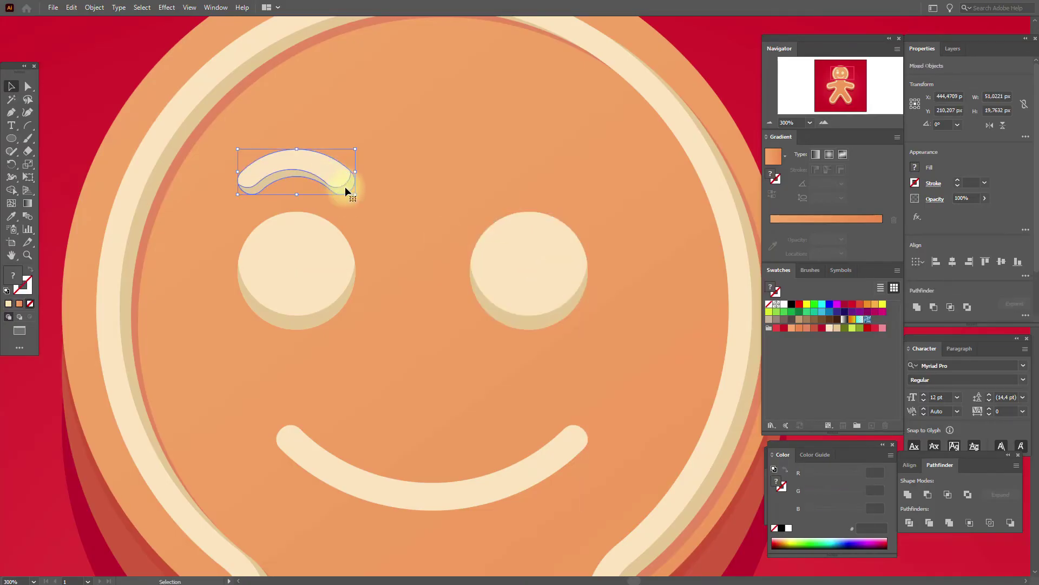
key(ctrl+v)
drag(526, 295, 542, 176)
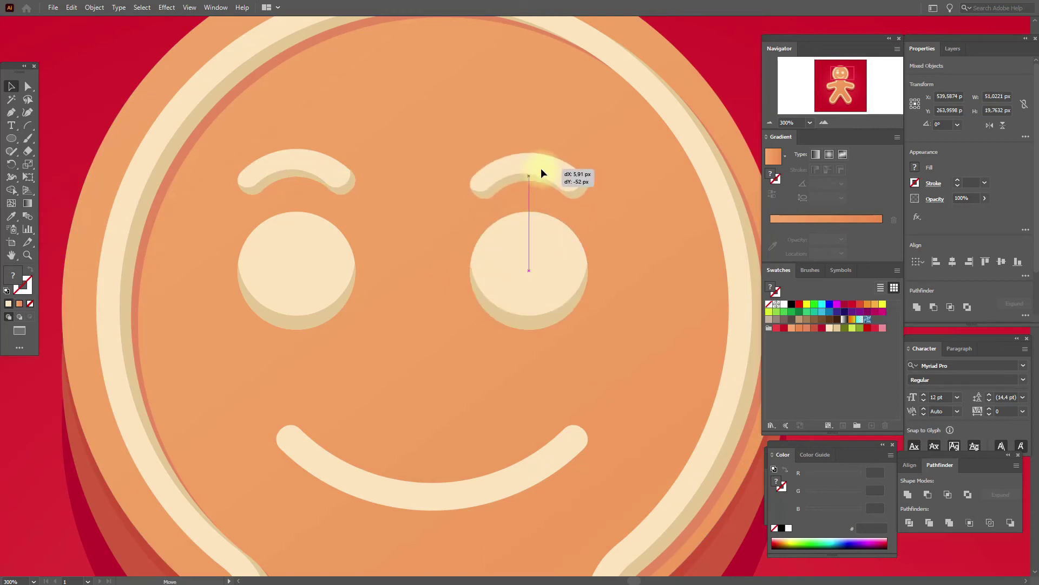
drag(542, 172, 542, 172)
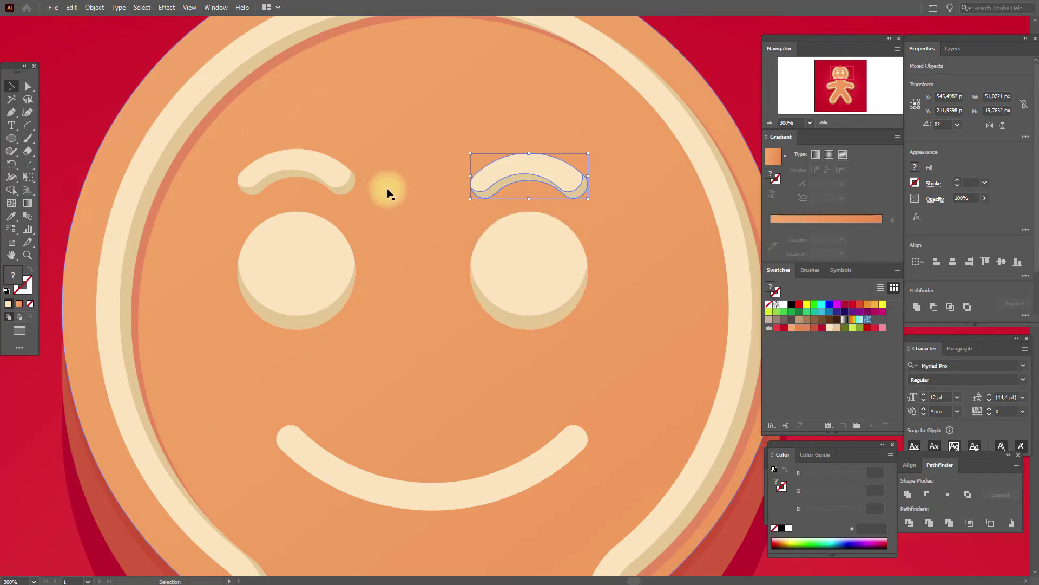
Group each eyebrow and each eye with its own shading piece
right_click(561, 189)
click(336, 157)
click(318, 165)
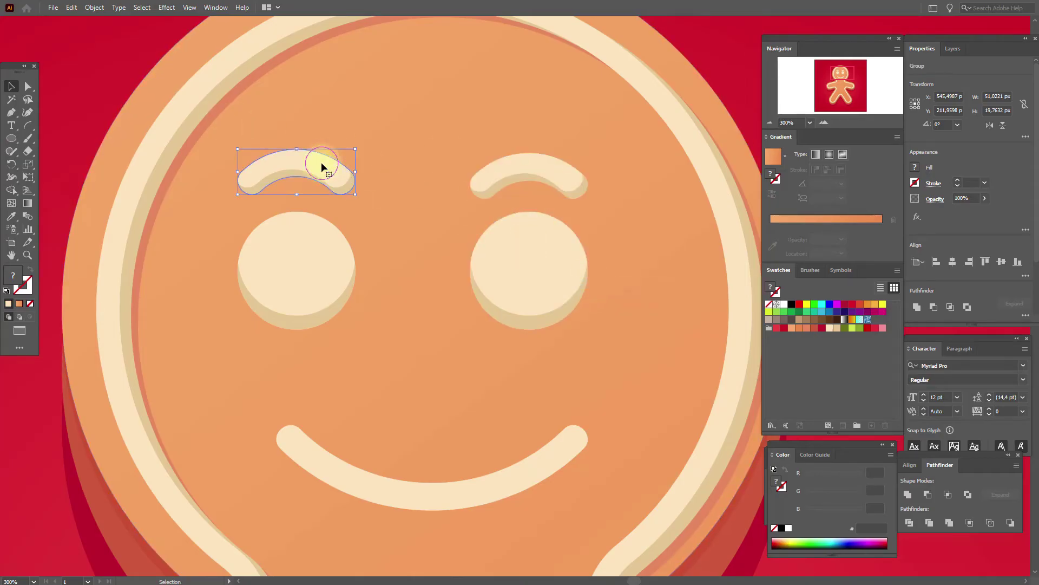
right_click(351, 186)
click(425, 271)
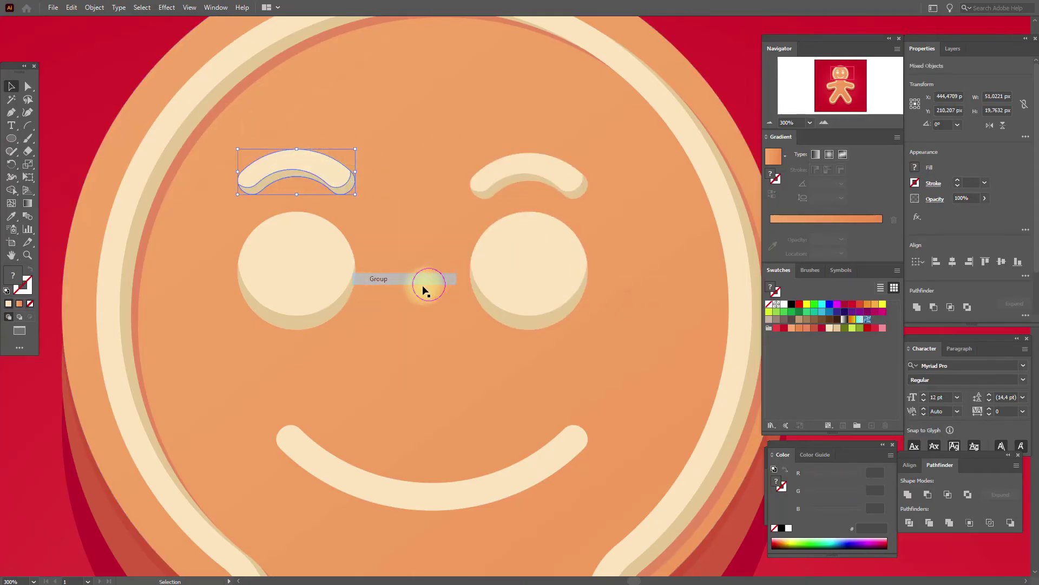
click(321, 318)
right_click(321, 318)
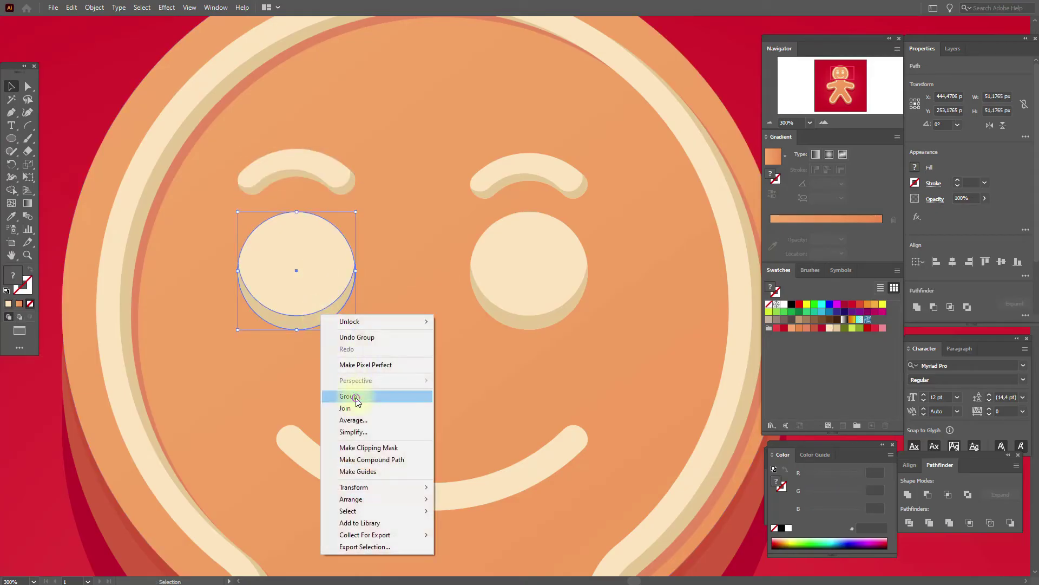
click(528, 268)
right_click(535, 320)
click(598, 401)
Align the two eyebrow groups along their top edges, and align the two eye groups the same way
click(308, 179)
shift+click(528, 187)
click(529, 174)
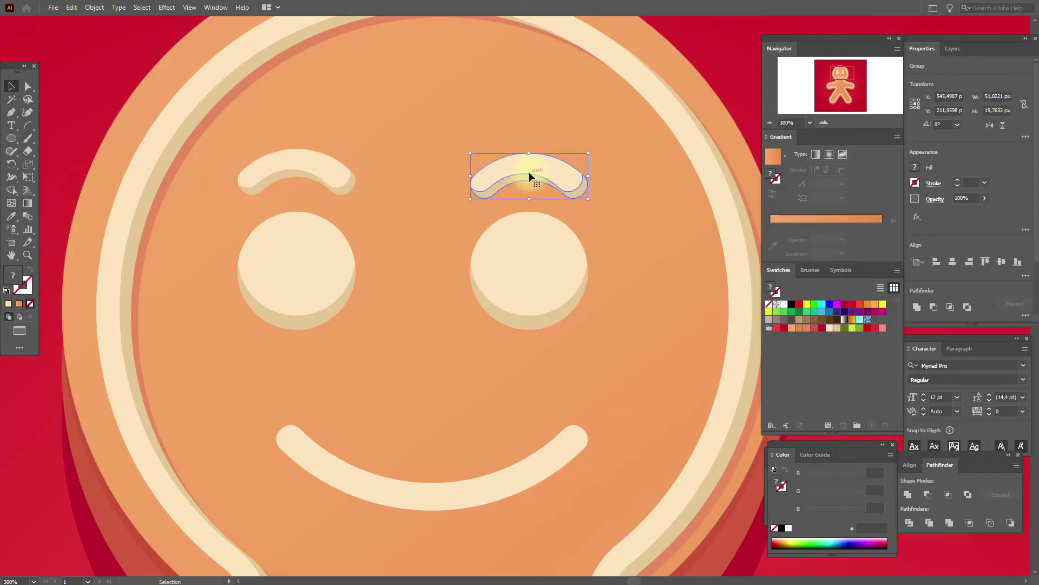
shift+click(314, 169)
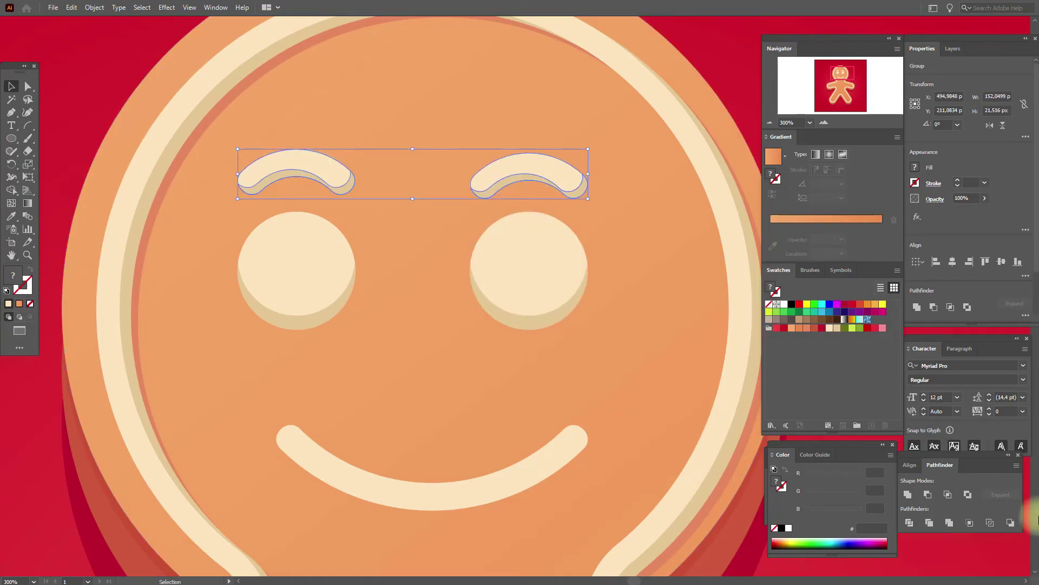
click(910, 464)
click(973, 494)
click(328, 278)
shift+click(551, 302)
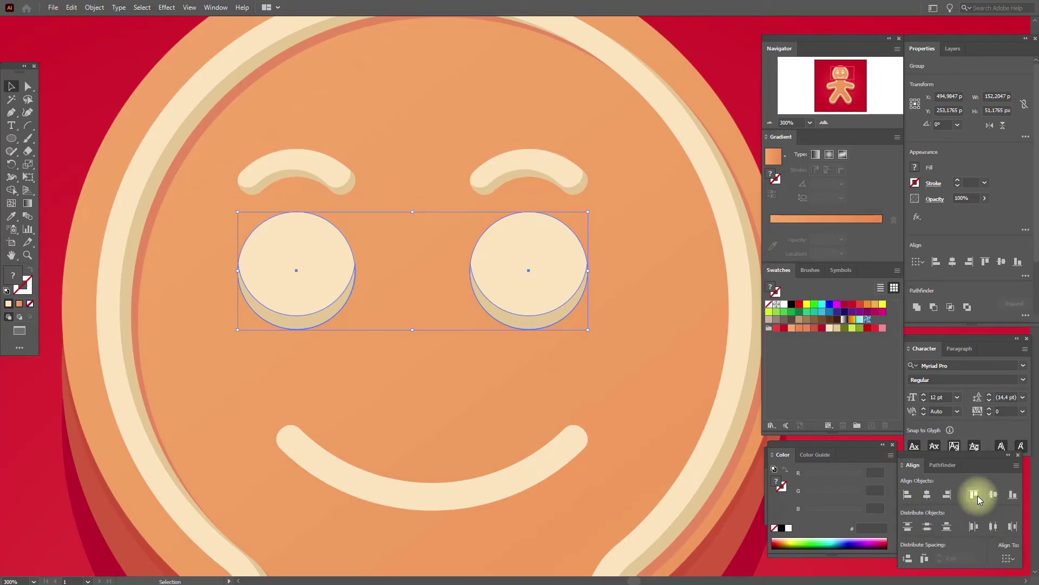
click(683, 169)
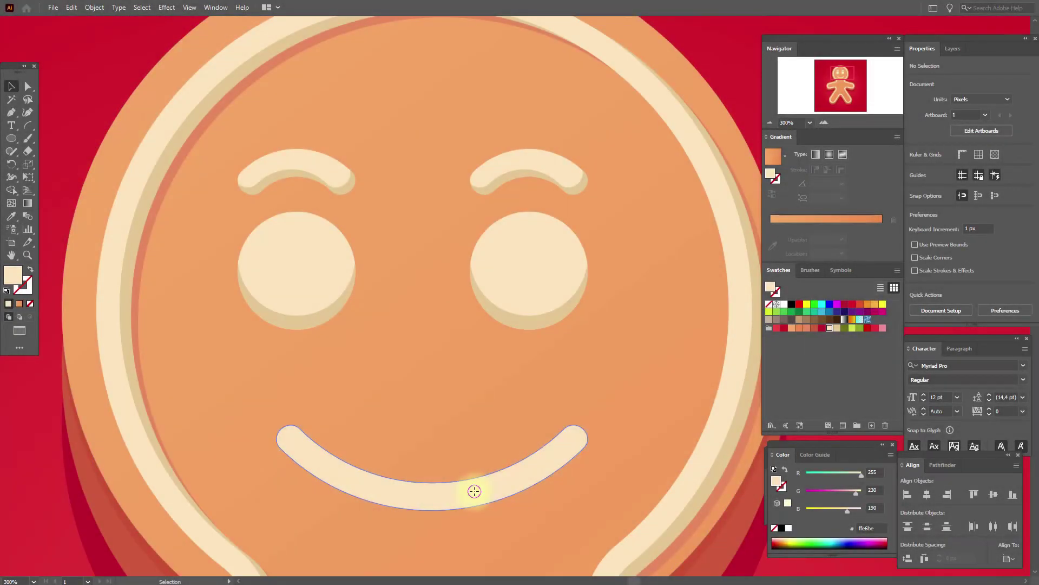
Paste two copies of the smile in place and nudge the top copy 3 px up
click(474, 491)
key(a)
key(ctrl+c)
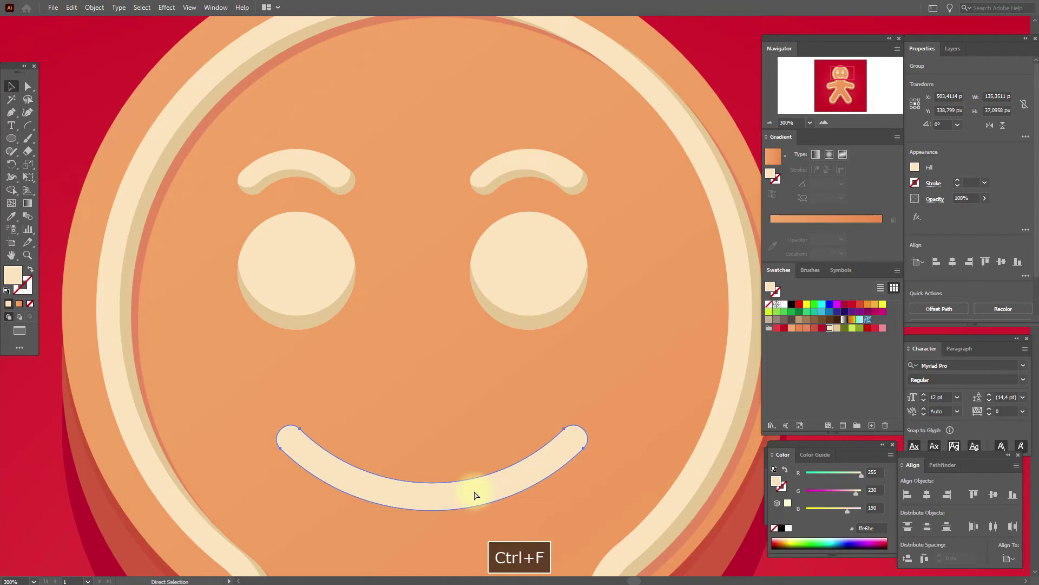
key(Up)
key(Up)
key(Up)
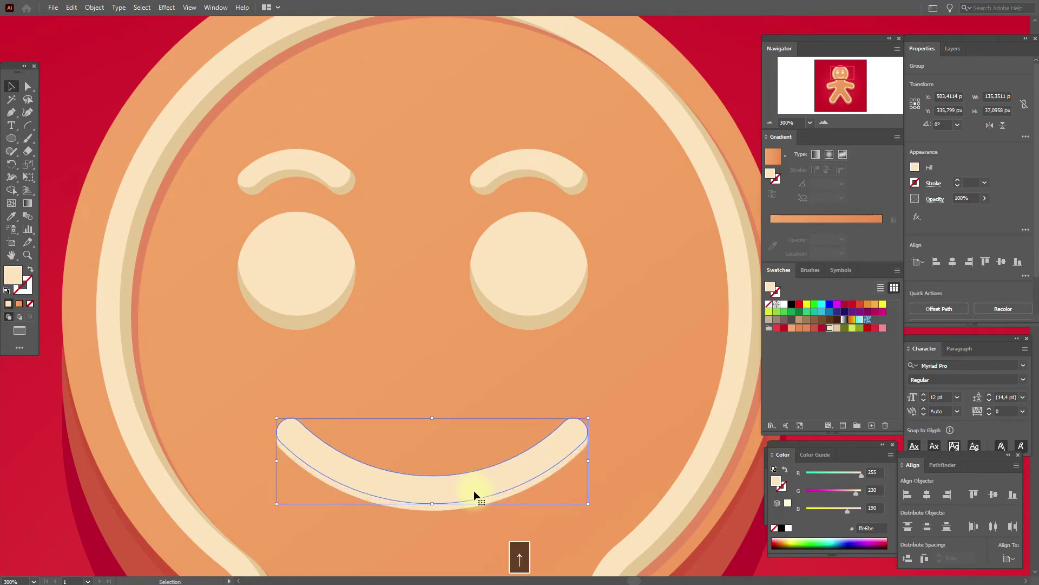
Exclude the two offset smile copies from each other, ungroup the result and delete the upper piece, keeping the lower sliver
shift+click(474, 508)
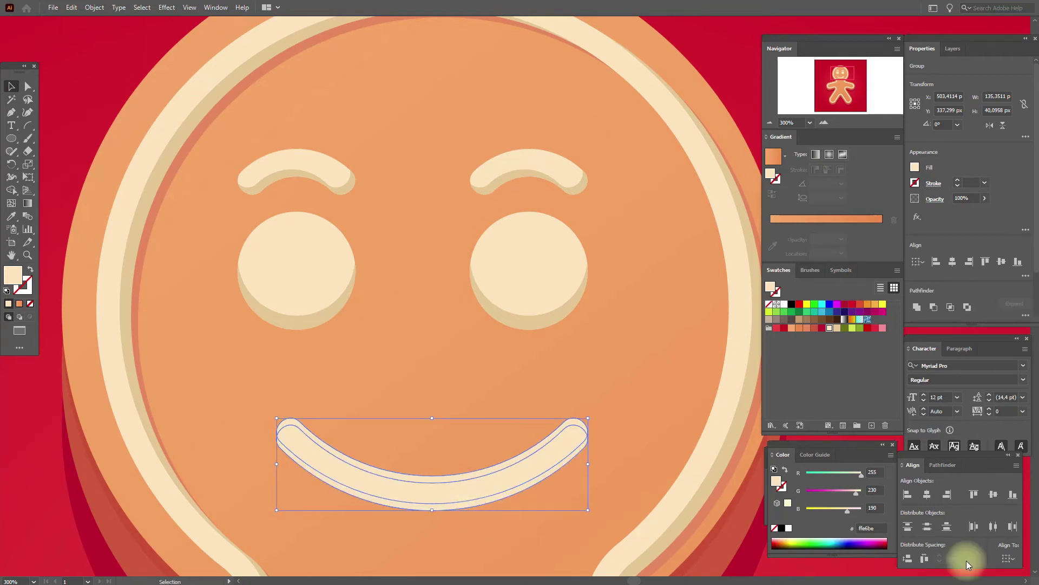
click(943, 465)
right_click(466, 481)
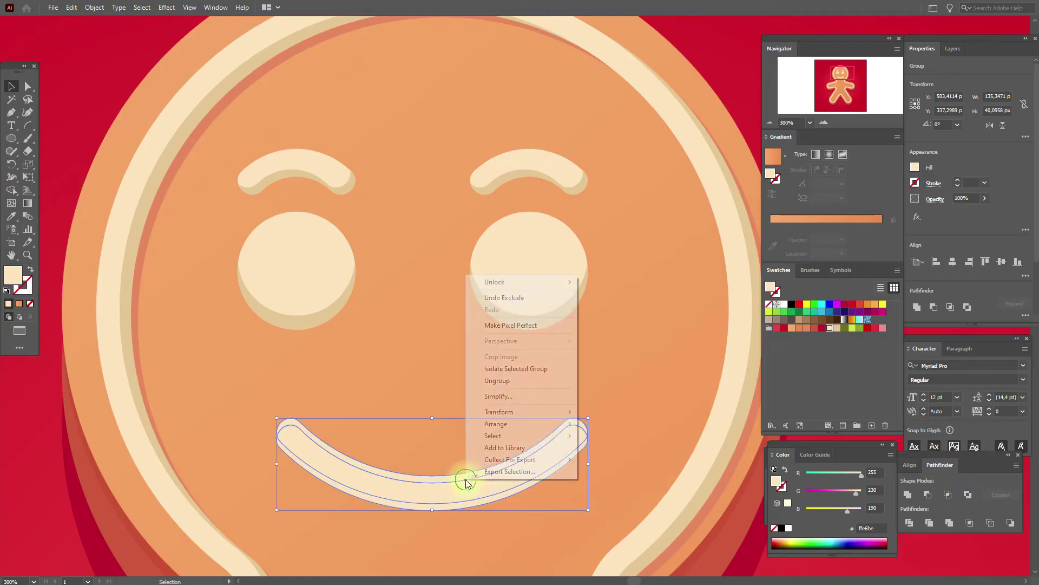
click(482, 380)
shift+click(477, 502)
key(Delete)
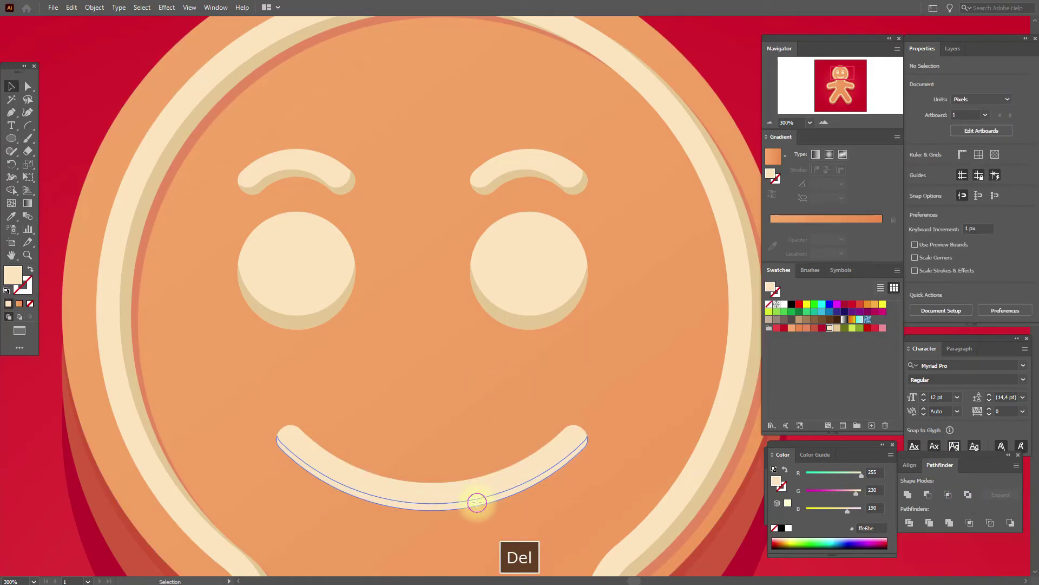
Fill the smile's lower sliver with the eye shading's darker cream (#e9c890)
click(476, 500)
click(13, 218)
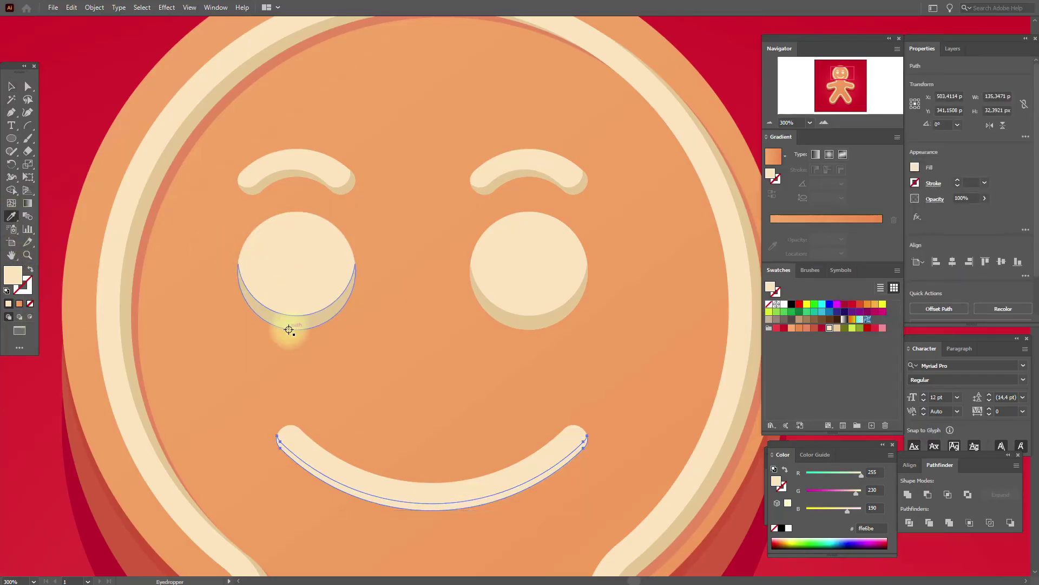
click(286, 332)
click(11, 86)
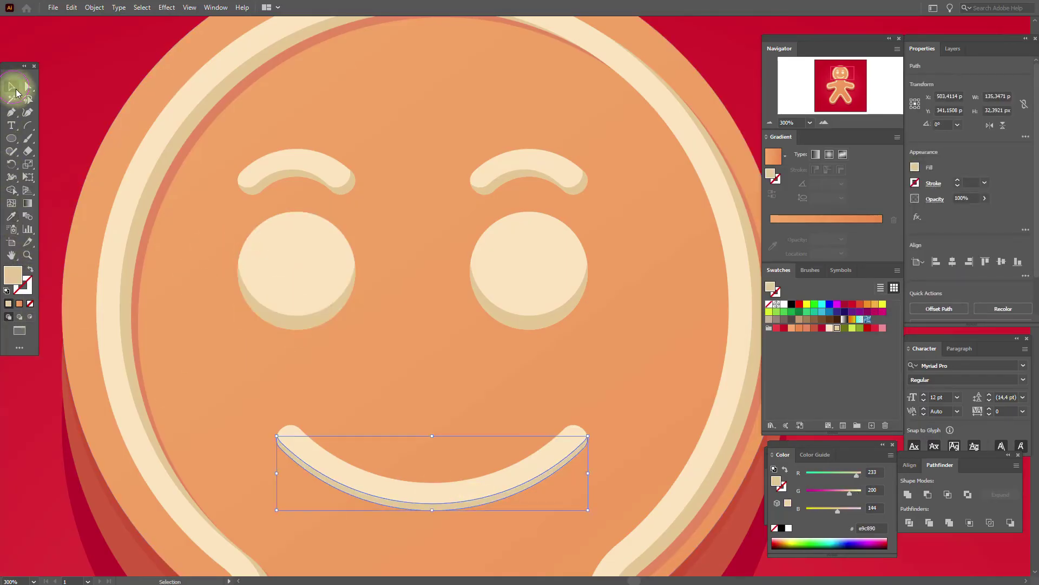
click(391, 264)
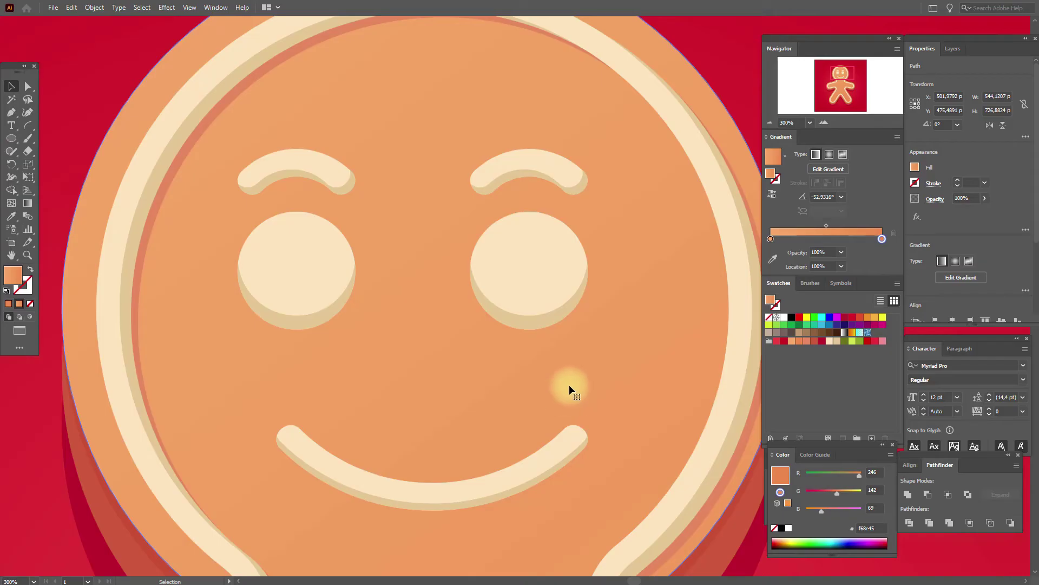
Group the smile with its shading sliver
click(275, 166)
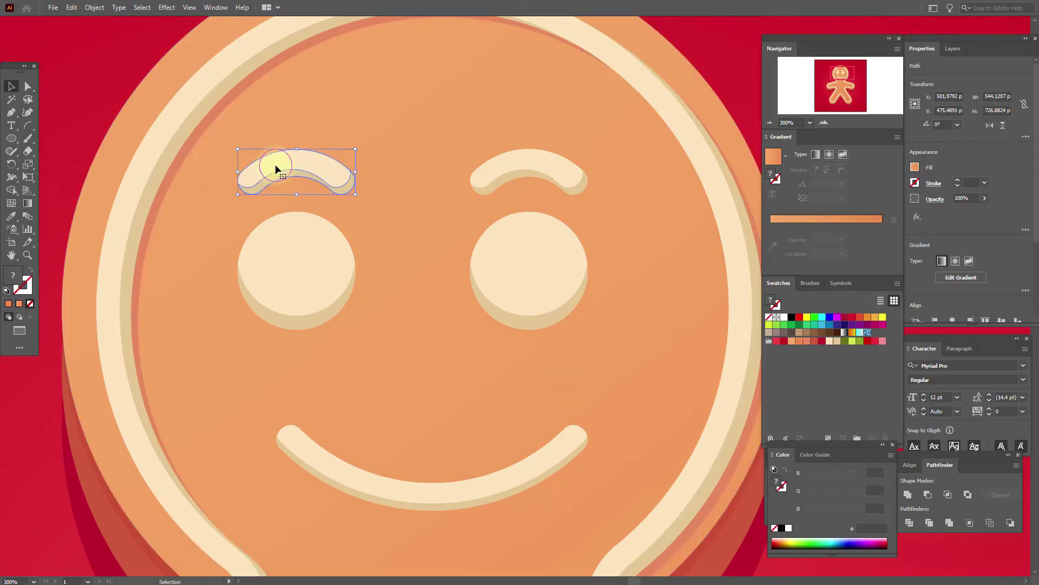
click(418, 494)
right_click(421, 504)
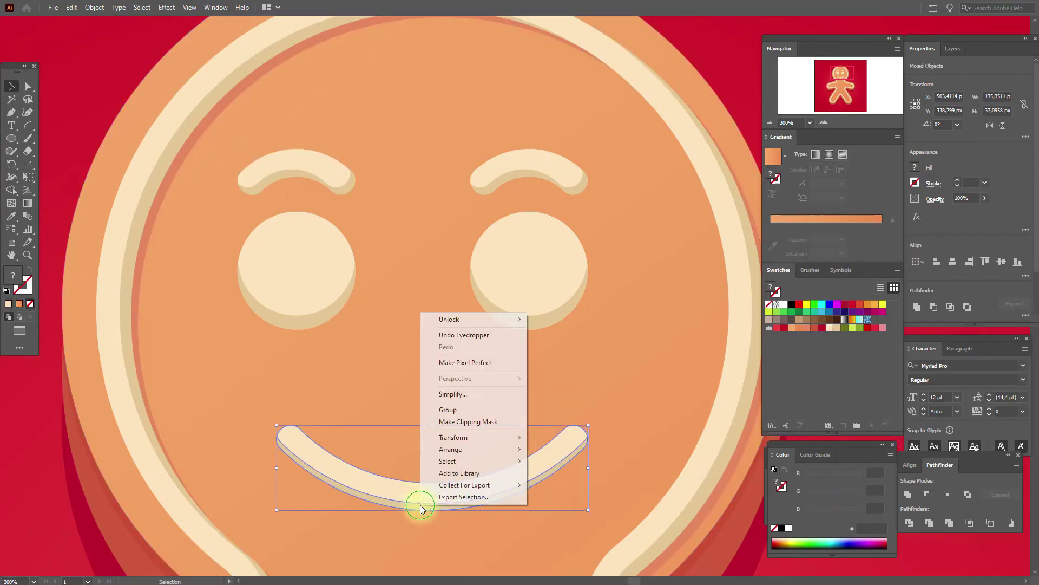
click(466, 418)
Group the smile, both eyes and both eyebrows into one face group
shift+click(480, 286)
shift+click(292, 269)
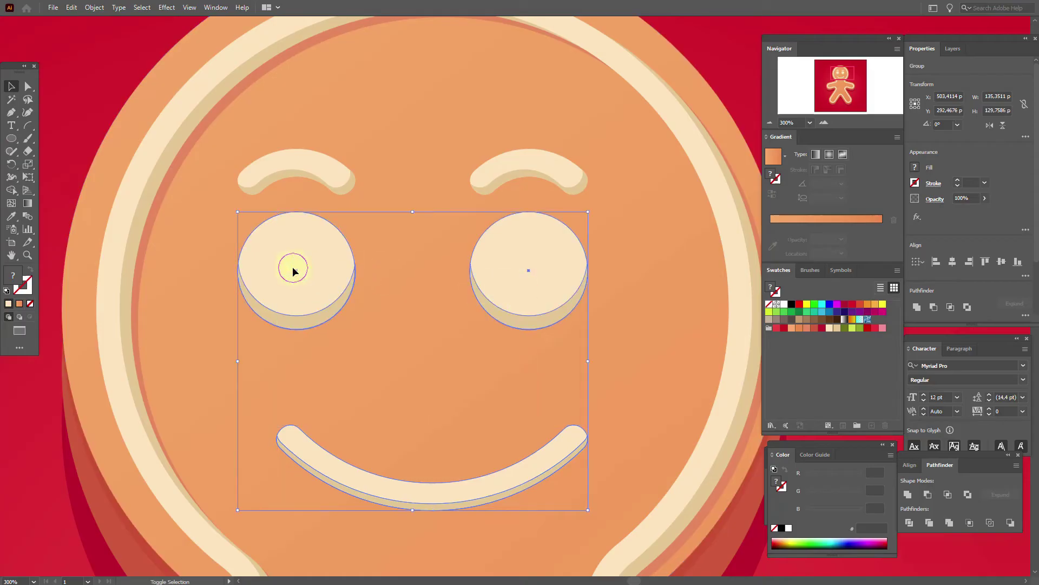
shift+click(332, 181)
shift+click(501, 181)
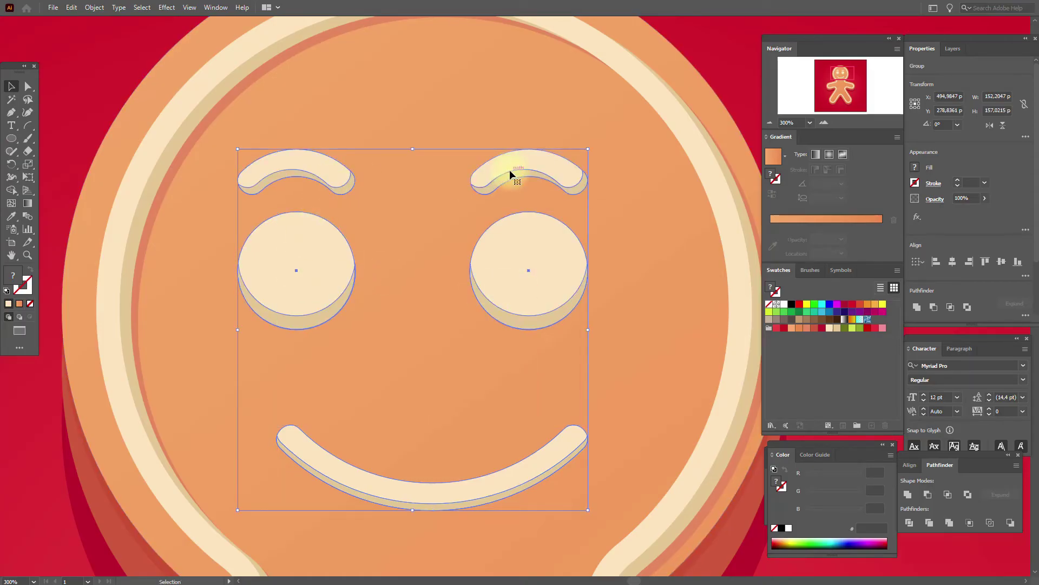
right_click(510, 174)
click(556, 266)
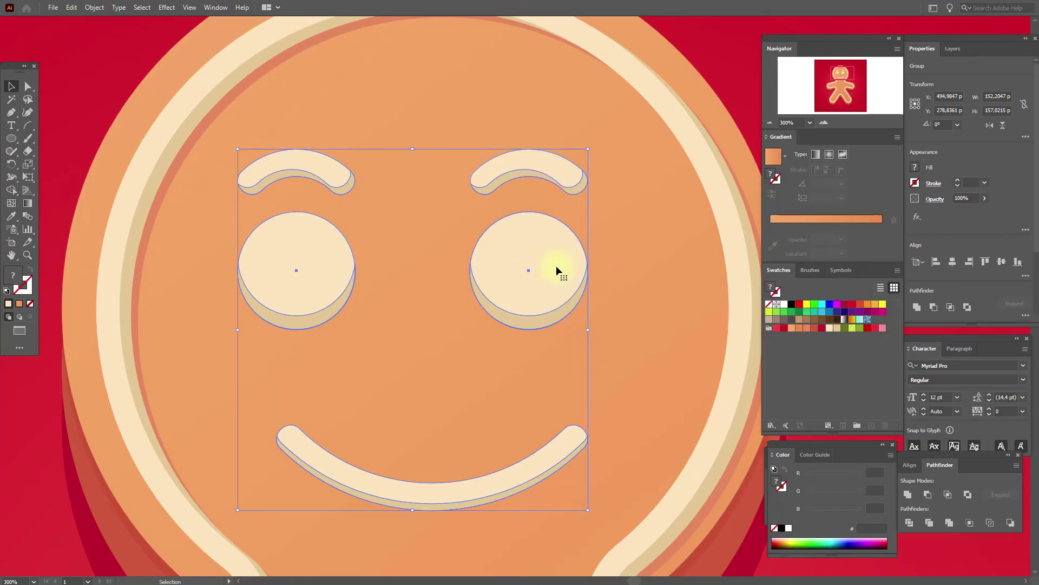
Paste a copy of the face group in front, send it one level backward and nudge it 4 px down
key(a)
key(ctrl+c)
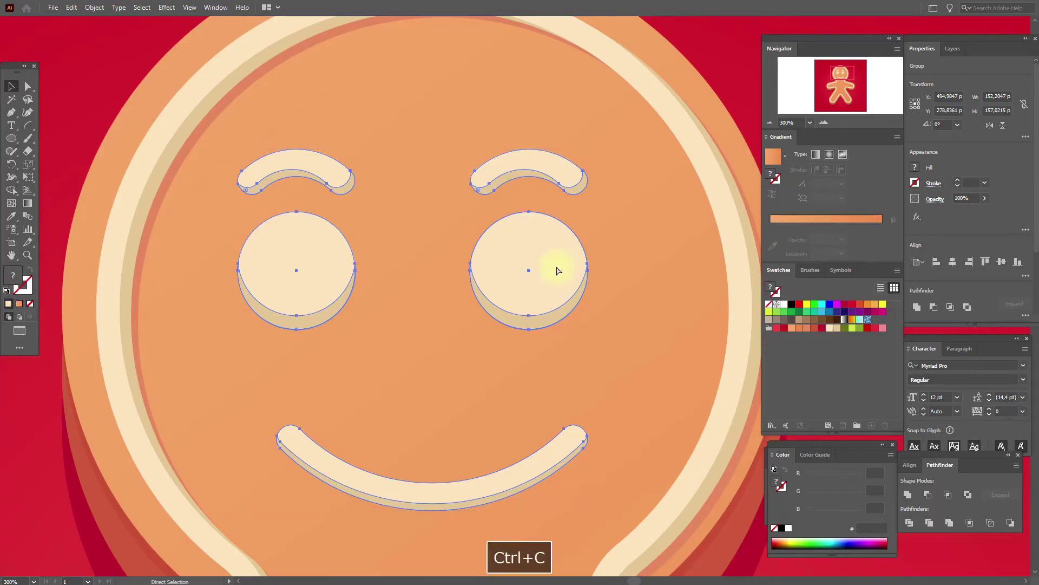
key(ctrl+f)
key(v)
right_click(538, 278)
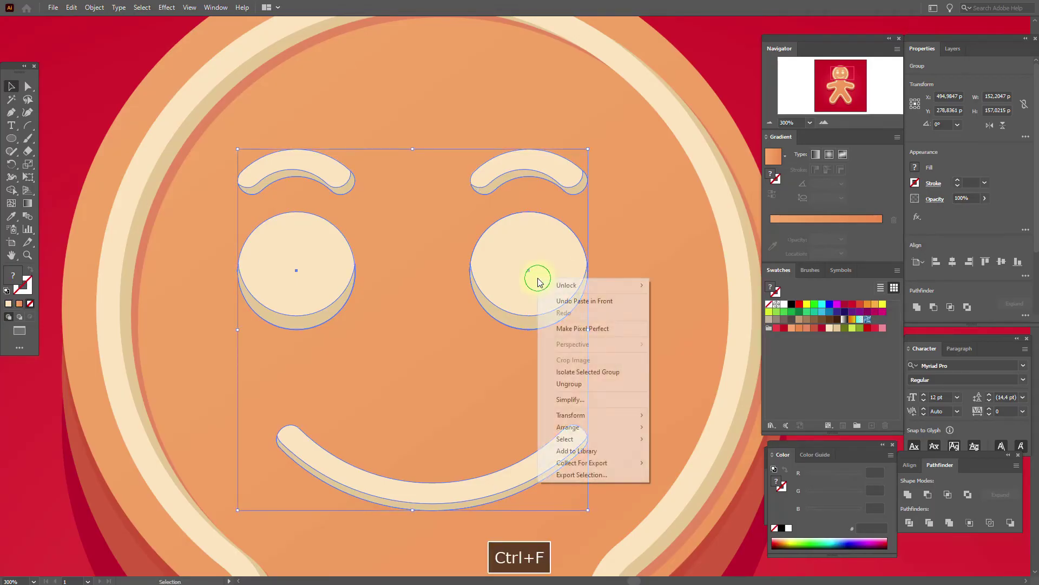
mouse_move(573, 432)
click(669, 452)
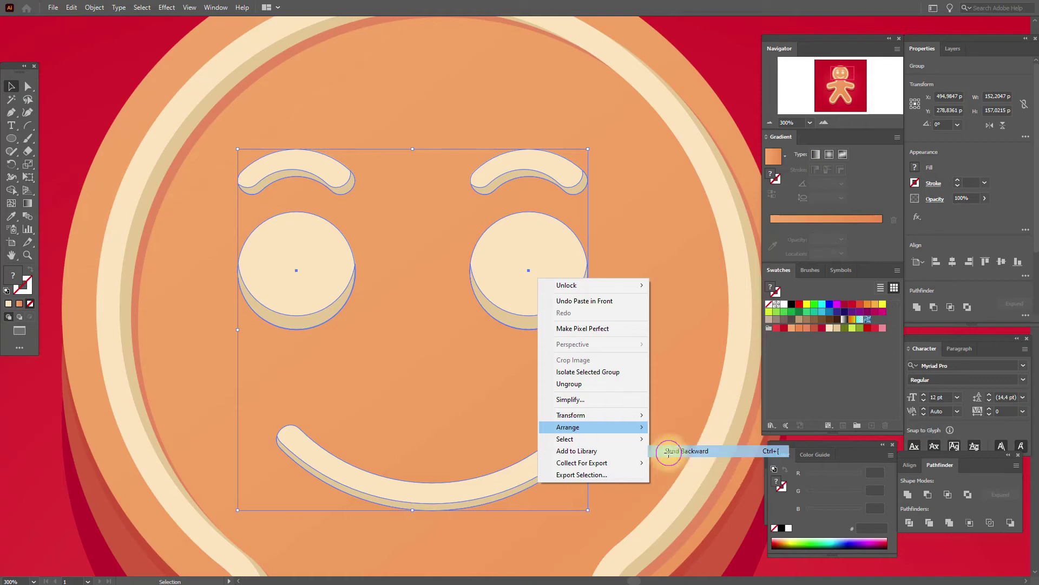
key(Down)
key(Down)
key(Down)
key(Down)
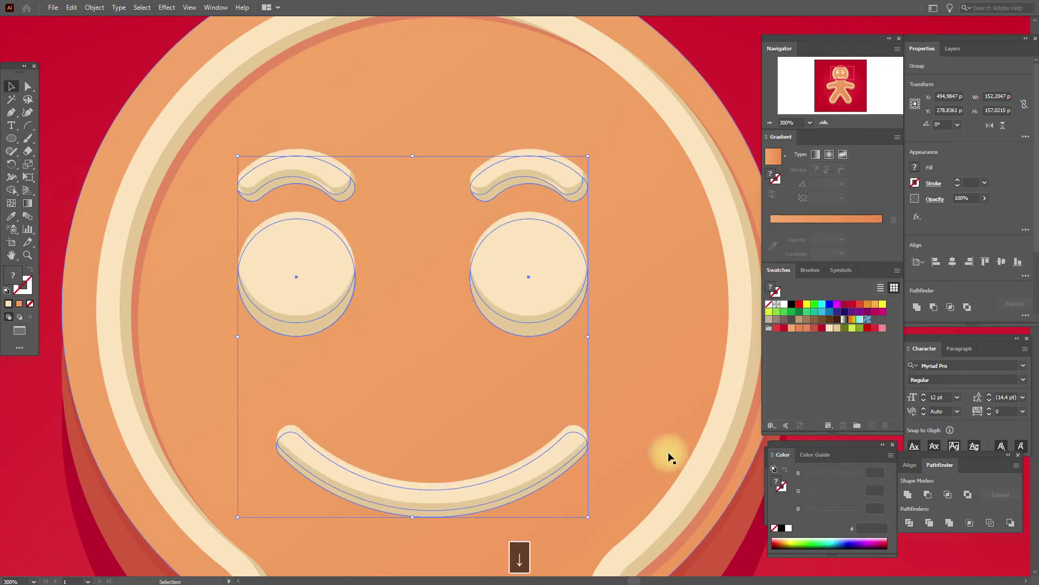
Fill the offset face copy with the darker orange of the icing outline's shadow (#ef8e59)
click(11, 216)
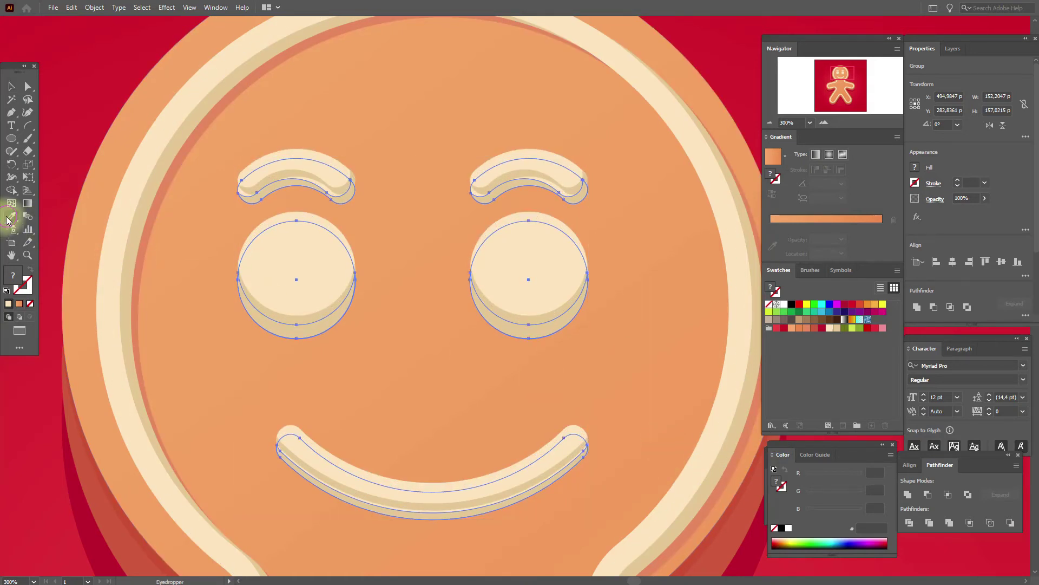
click(154, 216)
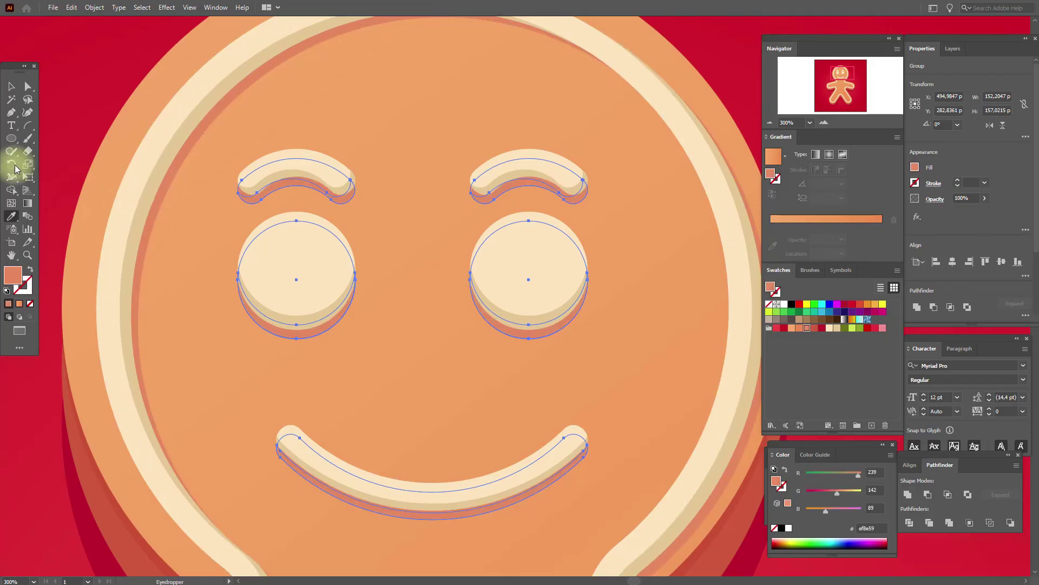
click(11, 87)
click(80, 77)
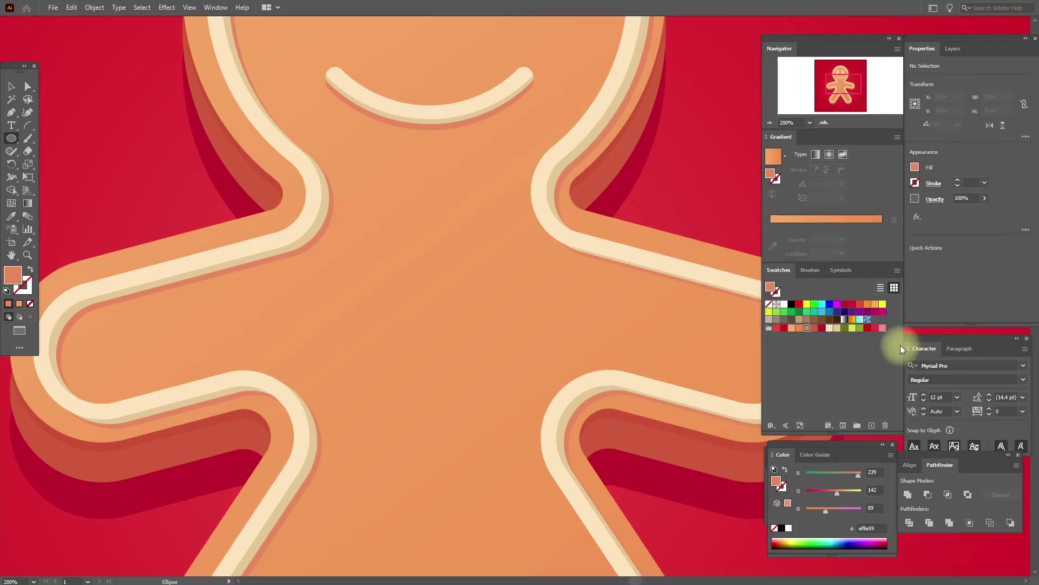
Draw a red circle (#f33b34) about 49 px in diameter in the middle of the chest, below the smile
click(875, 329)
drag(397, 248, 461, 321)
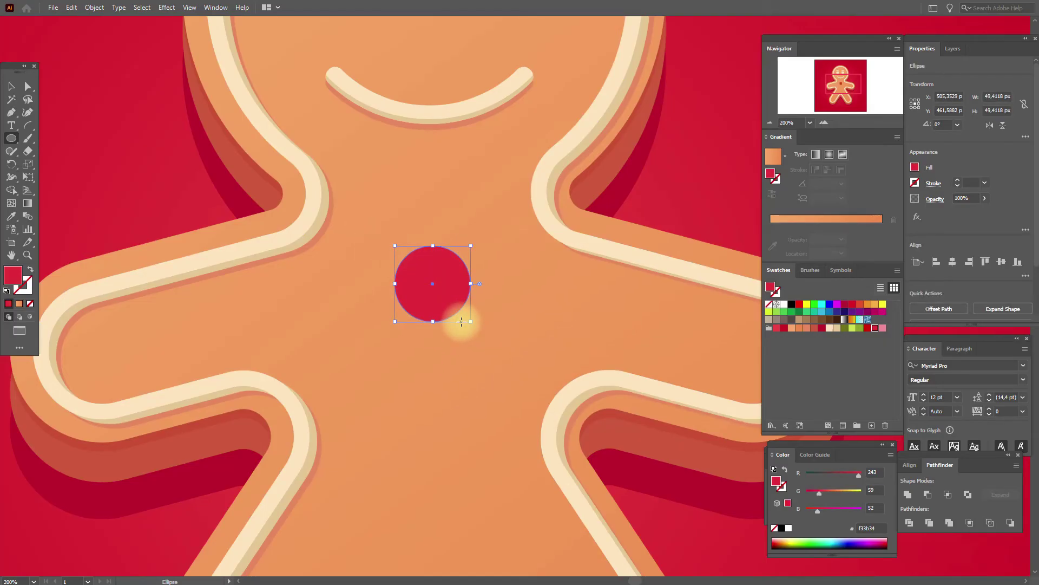
Paste copies of the red button circle in front and nudge the top copy 4 px up
click(12, 87)
key(ctrl+c)
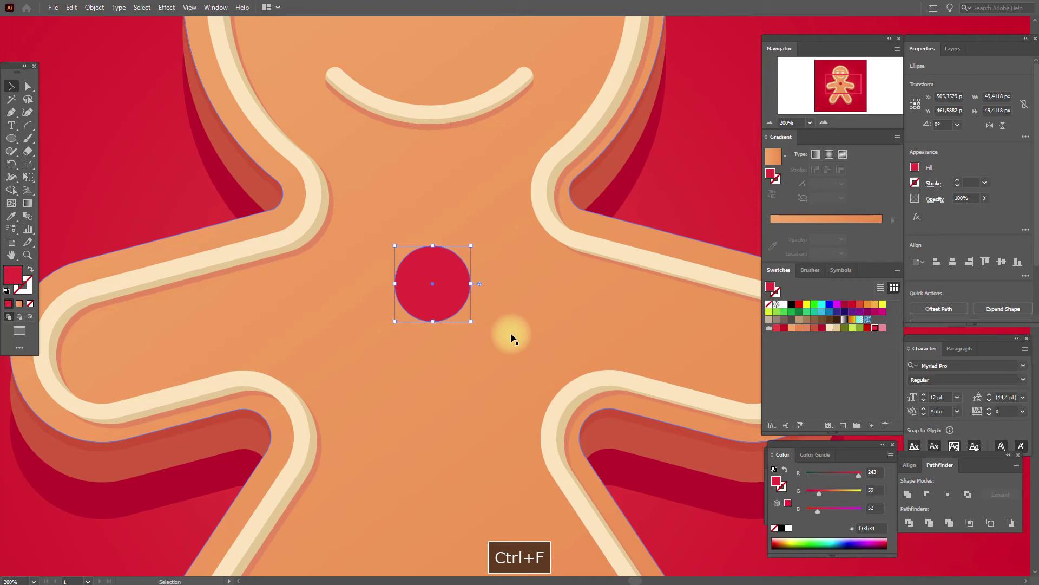
key(Up)
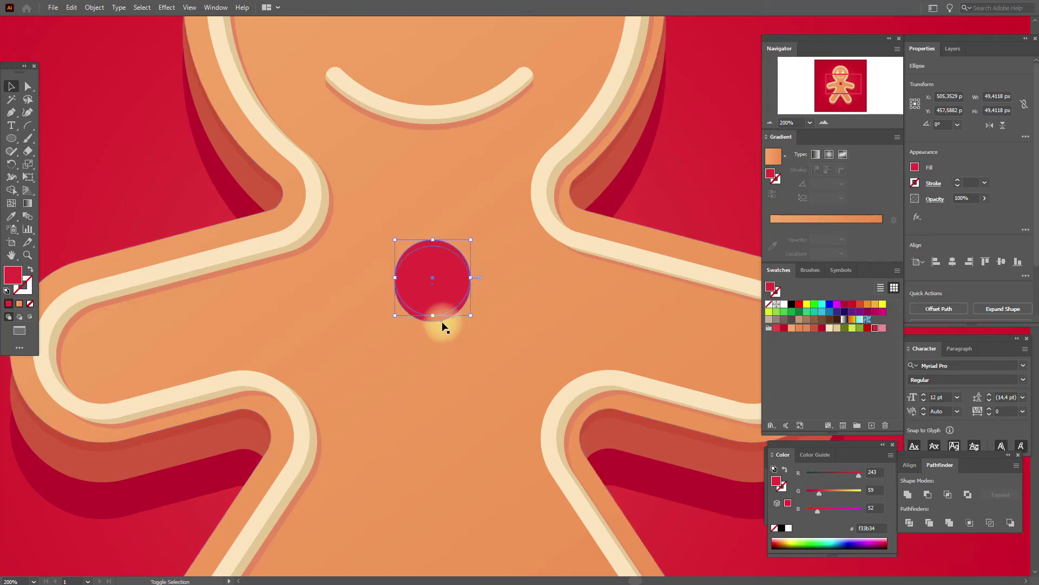
Exclude the overlap of the two offset circle copies and ungroup the result
shift+click(440, 324)
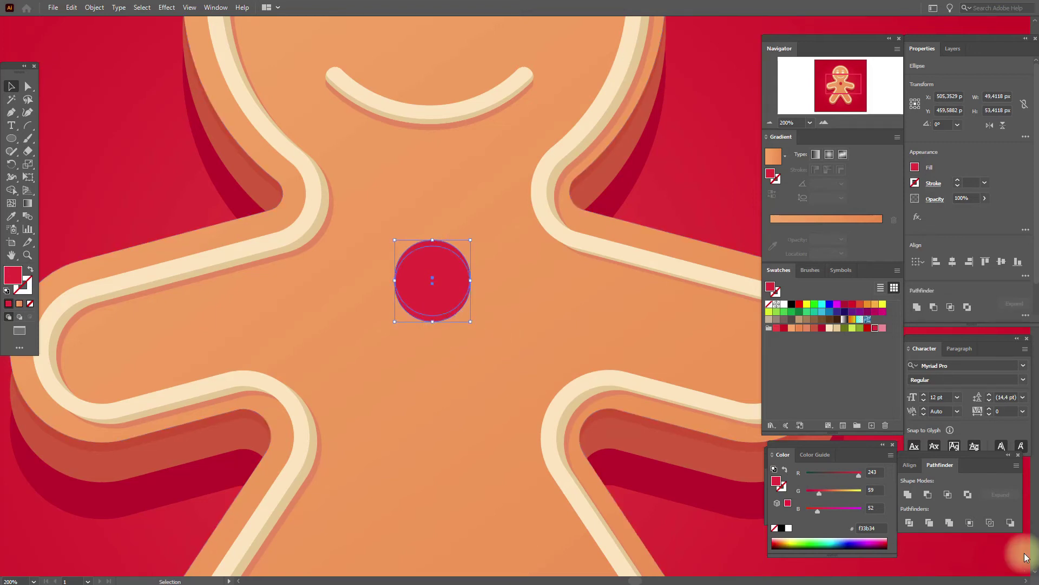
click(968, 495)
right_click(444, 288)
click(477, 396)
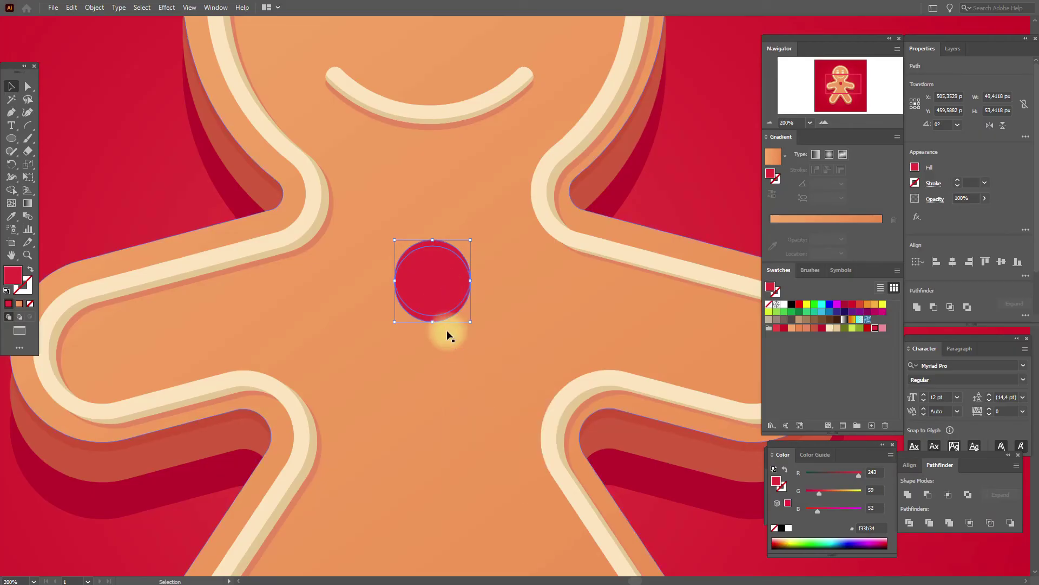
Delete the surplus piece above and fill the crescent along the button's lower edge with dark red (#e30001)
click(444, 318)
key(Delete)
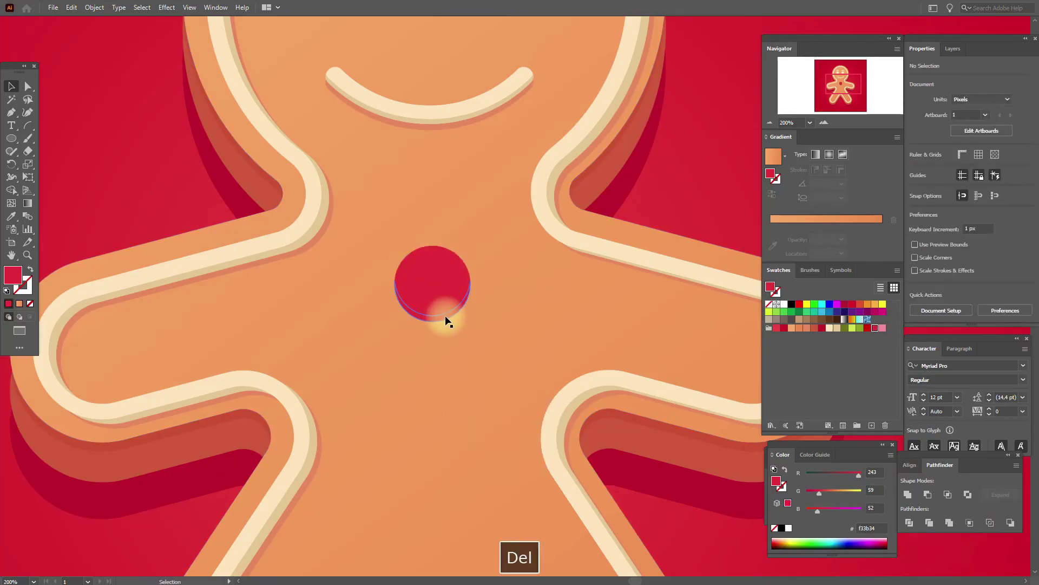
click(868, 351)
click(868, 328)
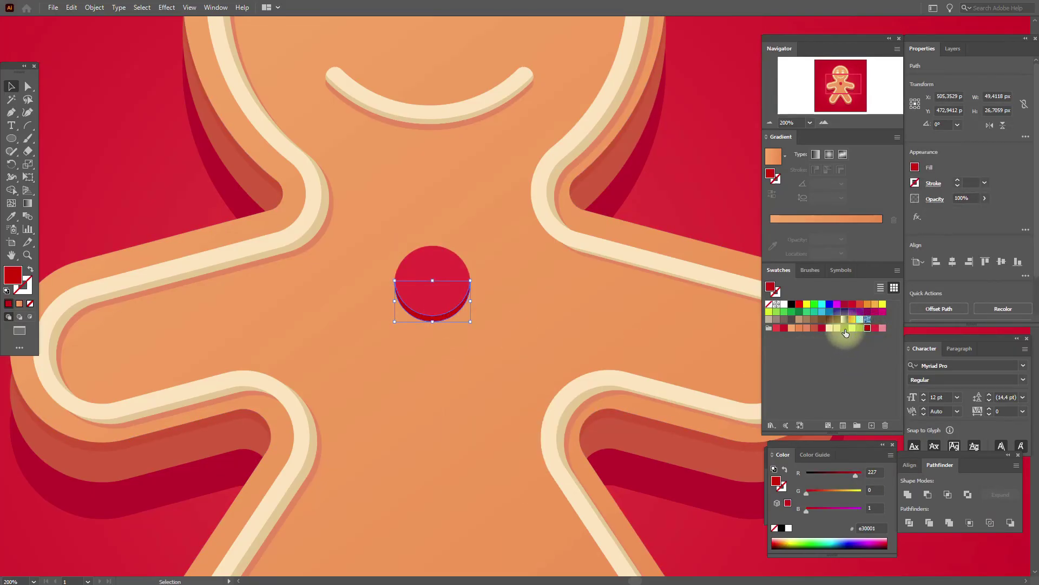
Draw a highlight ellipse about 27 x 13 px near the top of the button and fill it pink (#f79494)
click(14, 139)
drag(415, 252, 453, 271)
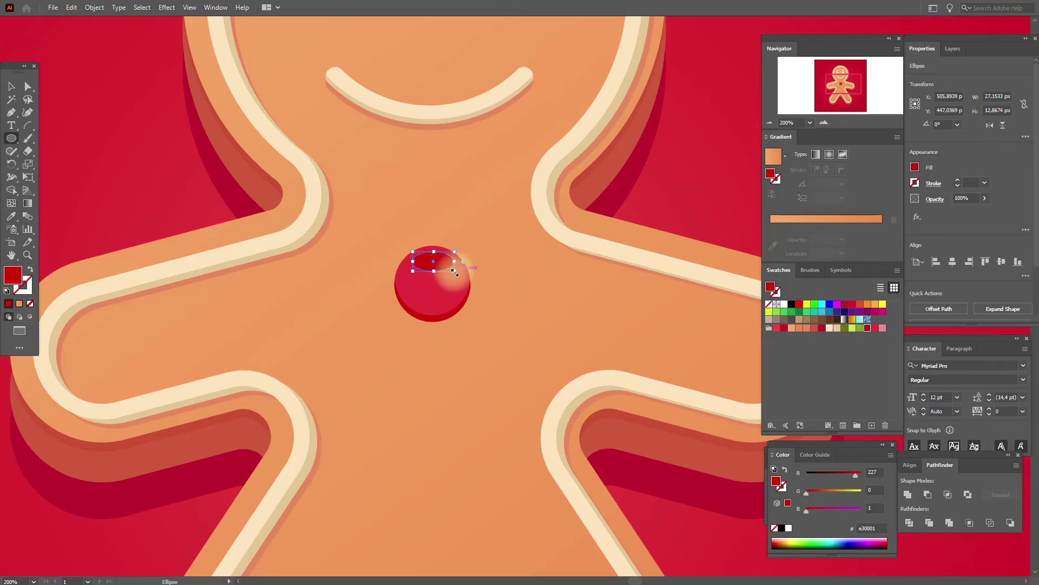
click(883, 329)
click(11, 86)
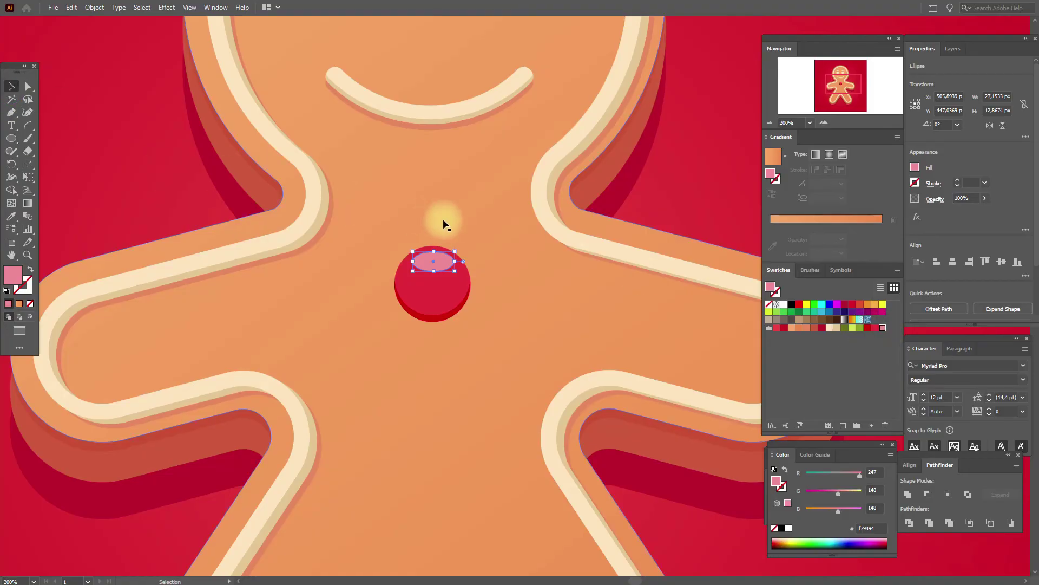
click(441, 222)
Paste a copy of the red button circle in front, send it backward and nudge it 4 px down
click(451, 281)
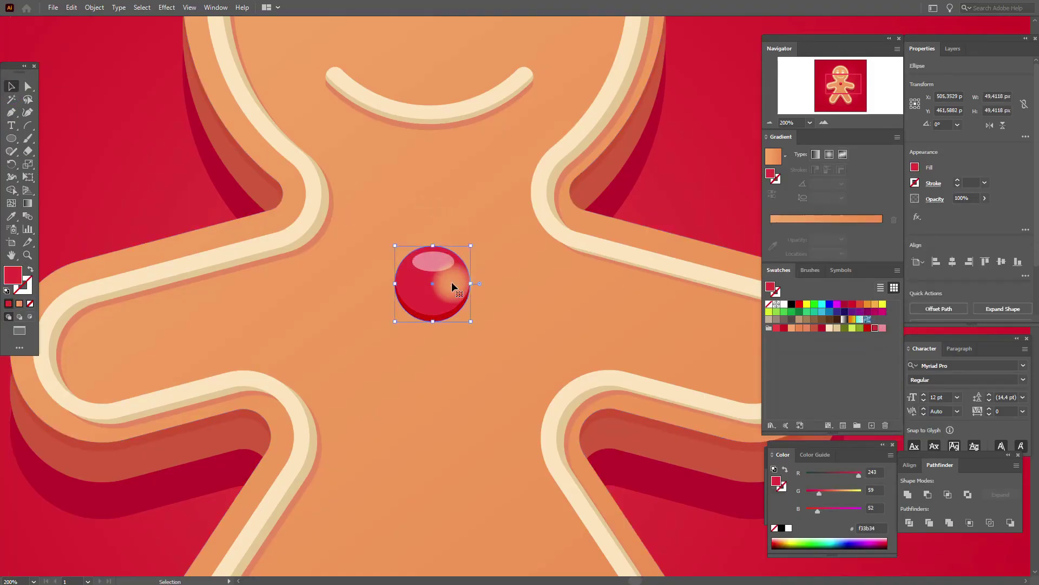
key(ctrl+c)
right_click(452, 284)
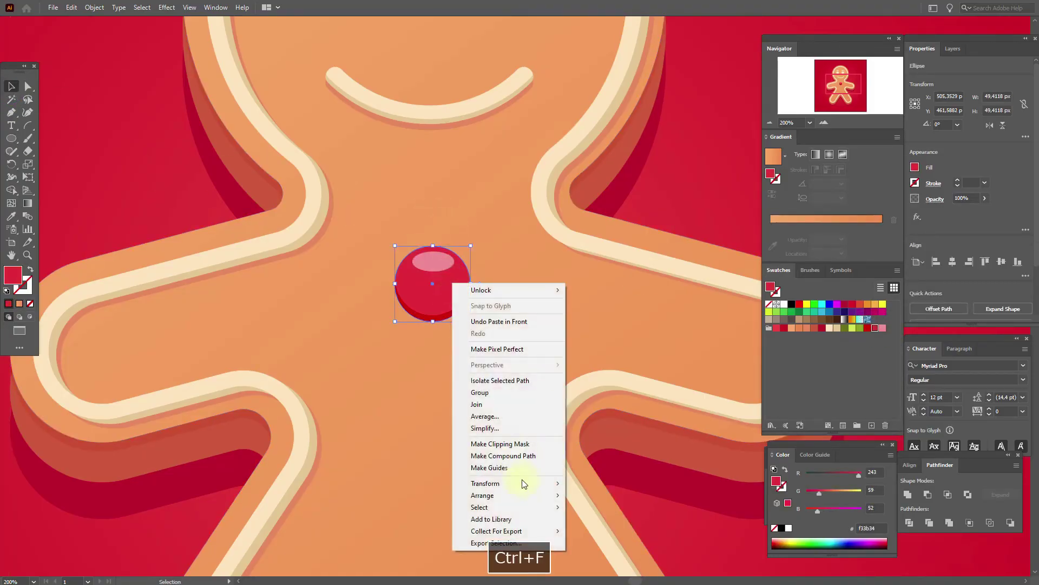
mouse_move(520, 494)
click(584, 518)
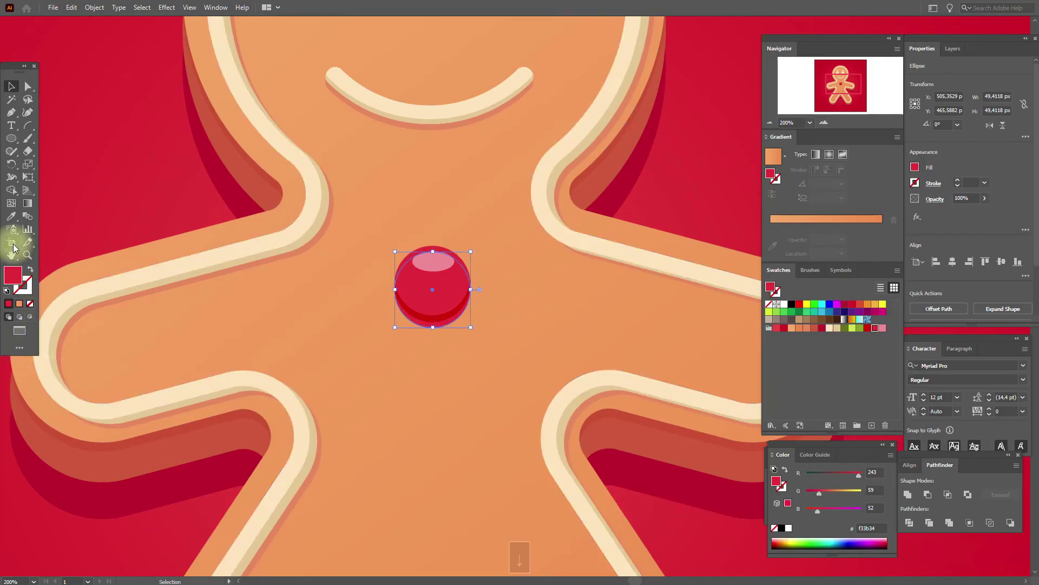
Fill the offset button copy with the darker orange sampled from the icing outline's shadow (#ef8e59)
click(11, 216)
click(332, 216)
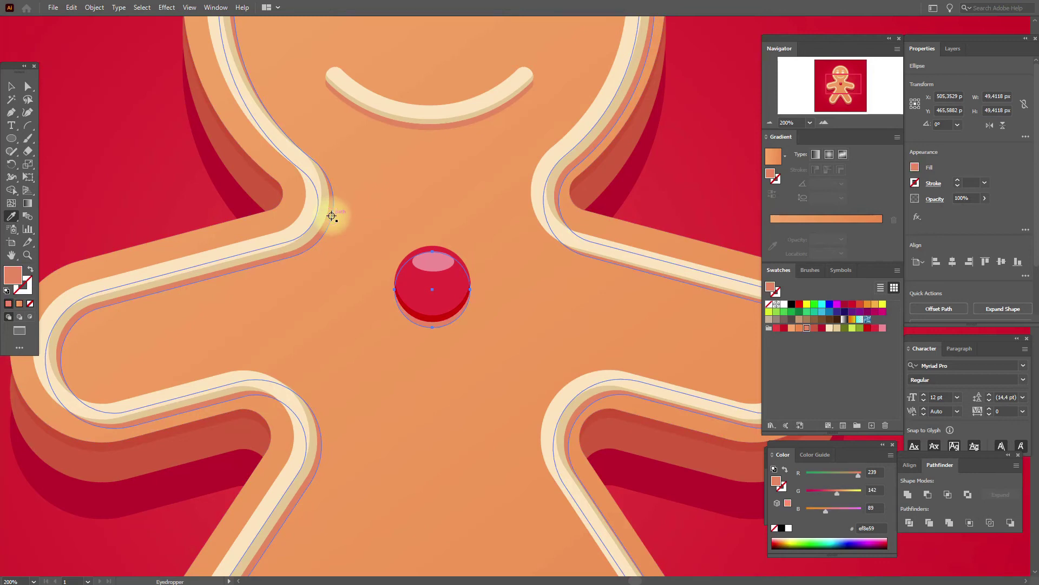
click(11, 86)
click(106, 132)
Copy the complete red button with its highlight, shade and shadow, and place the duplicate below it on the belly
click(454, 294)
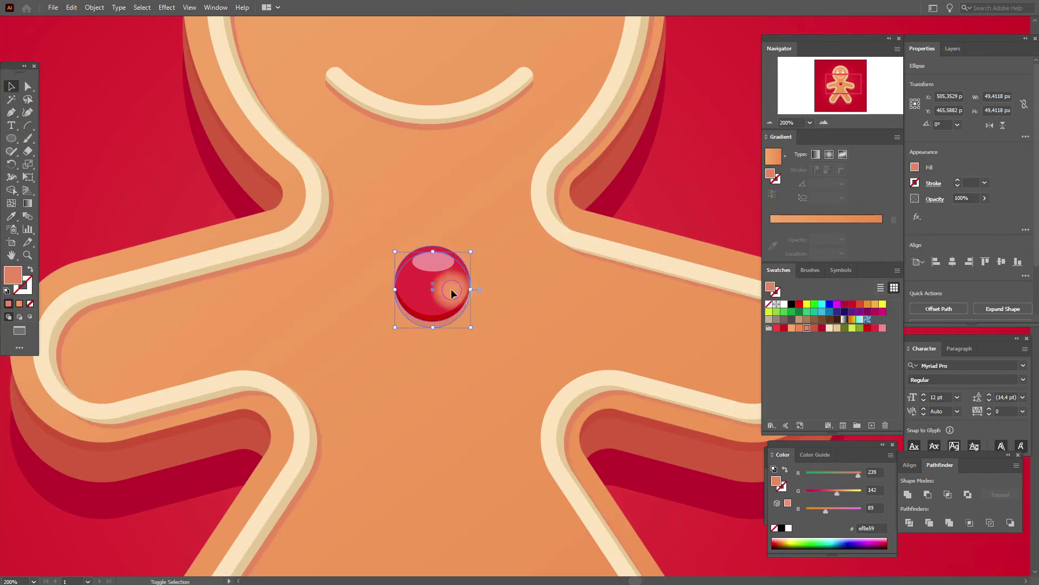
shift+click(440, 265)
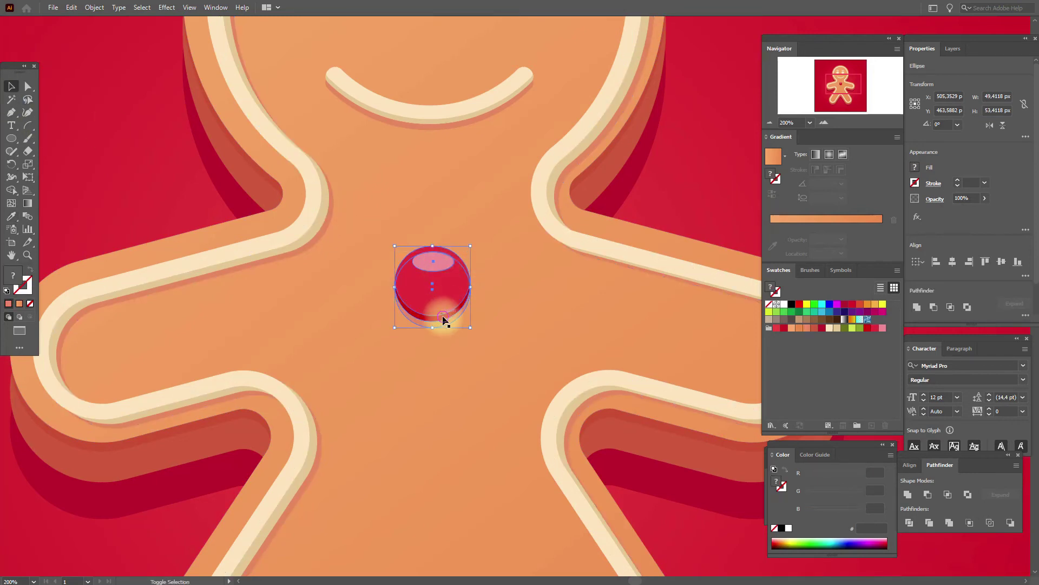
key(ctrl+c)
key(ctrl+v)
drag(518, 308, 440, 401)
click(581, 447)
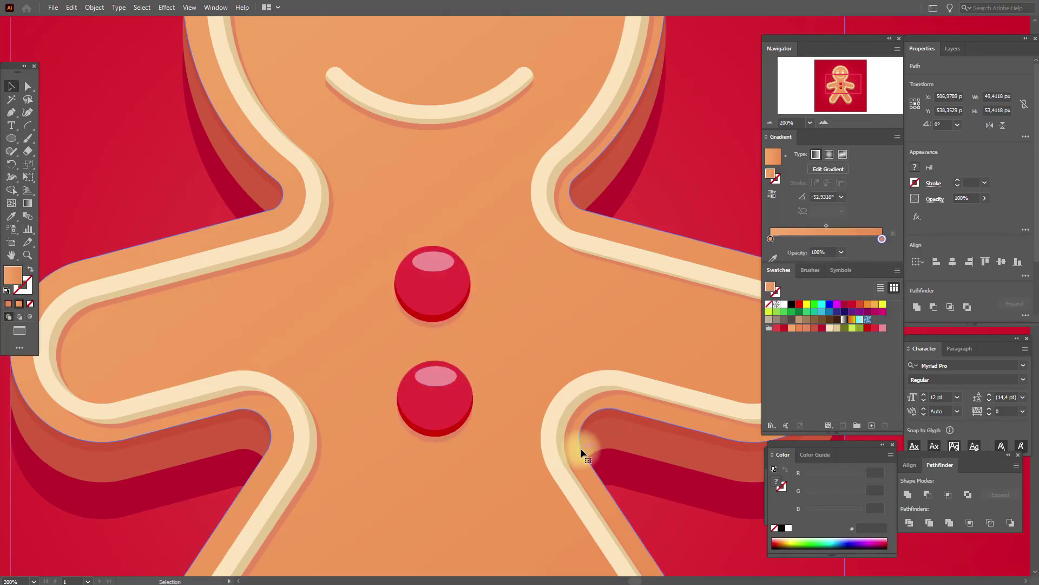
Recolor the lower button with the green swatches: medium green circle, light green highlight and dark green bottom crescent
click(444, 409)
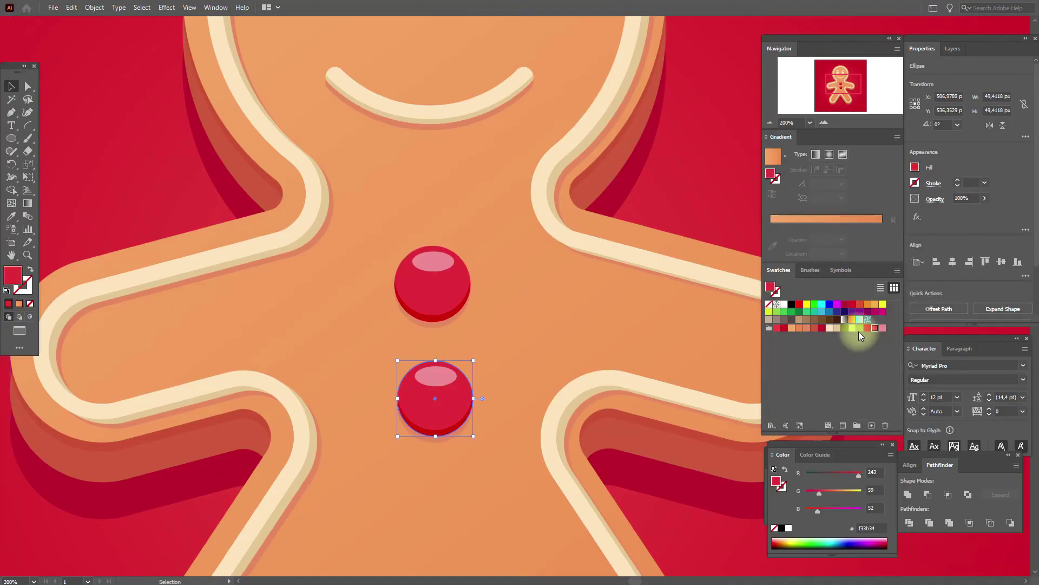
click(859, 328)
click(450, 375)
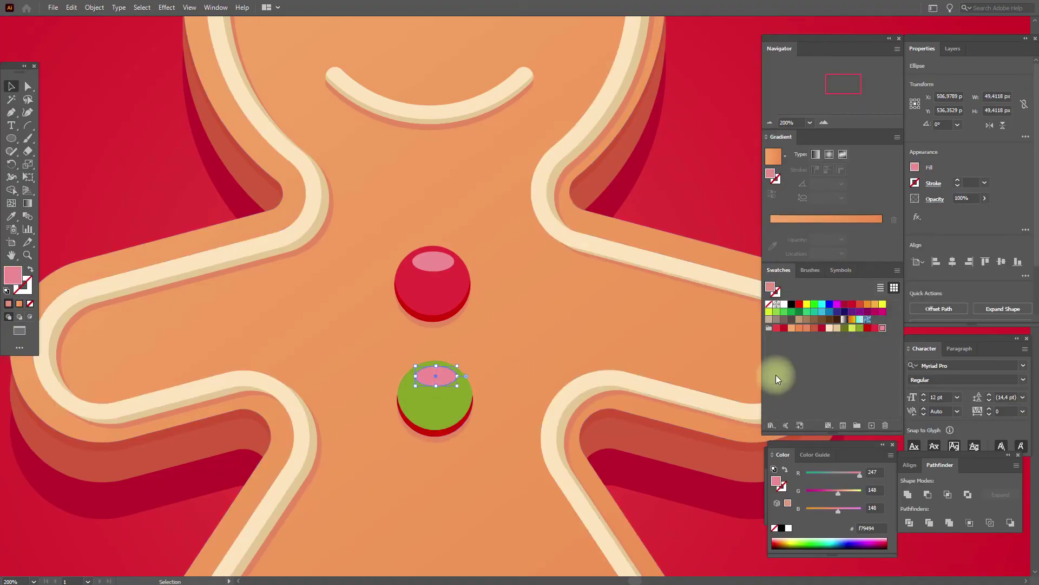
click(855, 327)
click(463, 419)
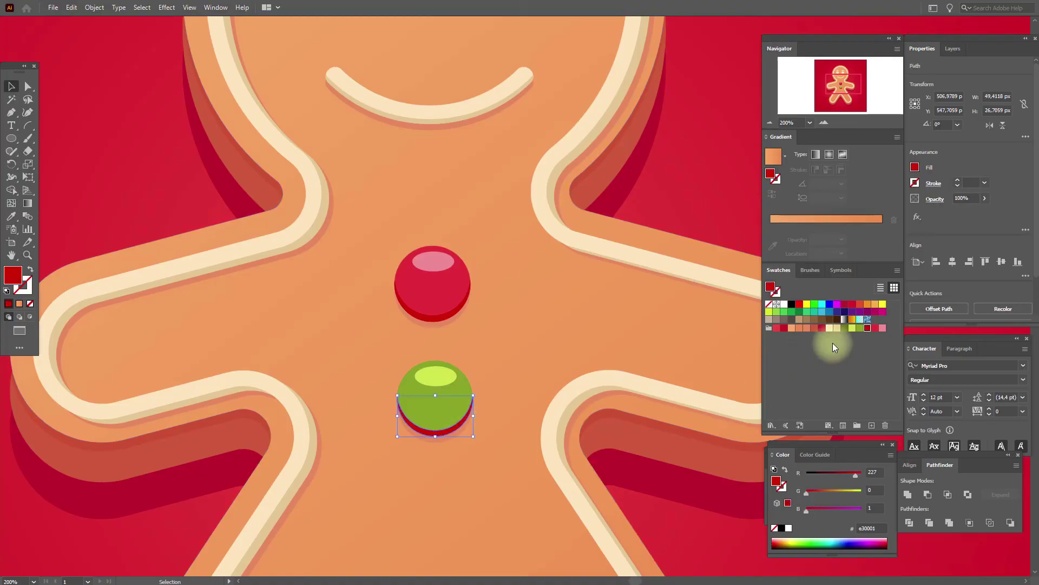
click(843, 329)
click(698, 342)
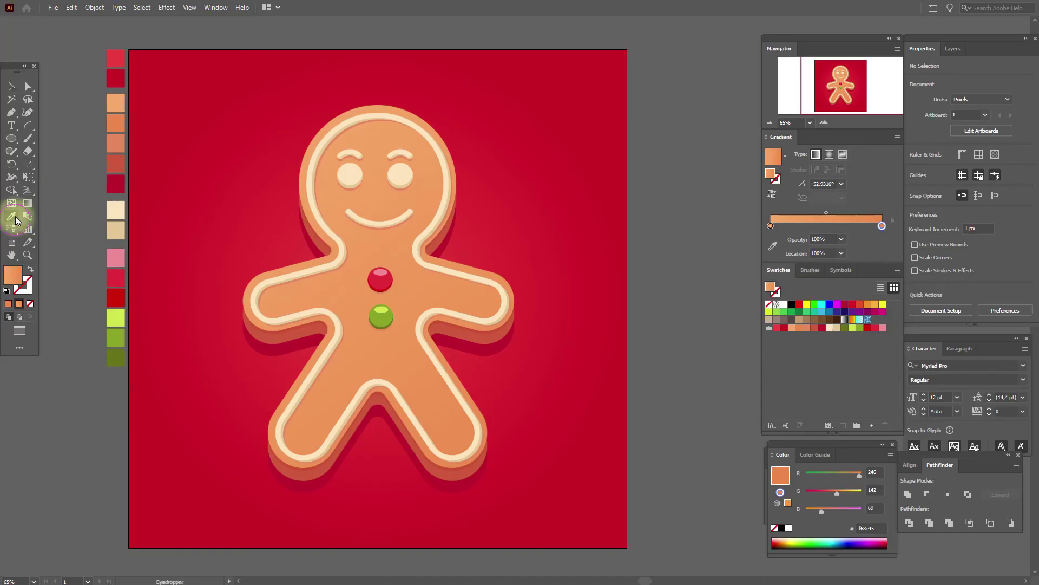
Sample the darker dough orange (#f68e45) as fill and draw small round spots of varying size on the head
click(12, 218)
click(117, 117)
drag(6, 141, 54, 162)
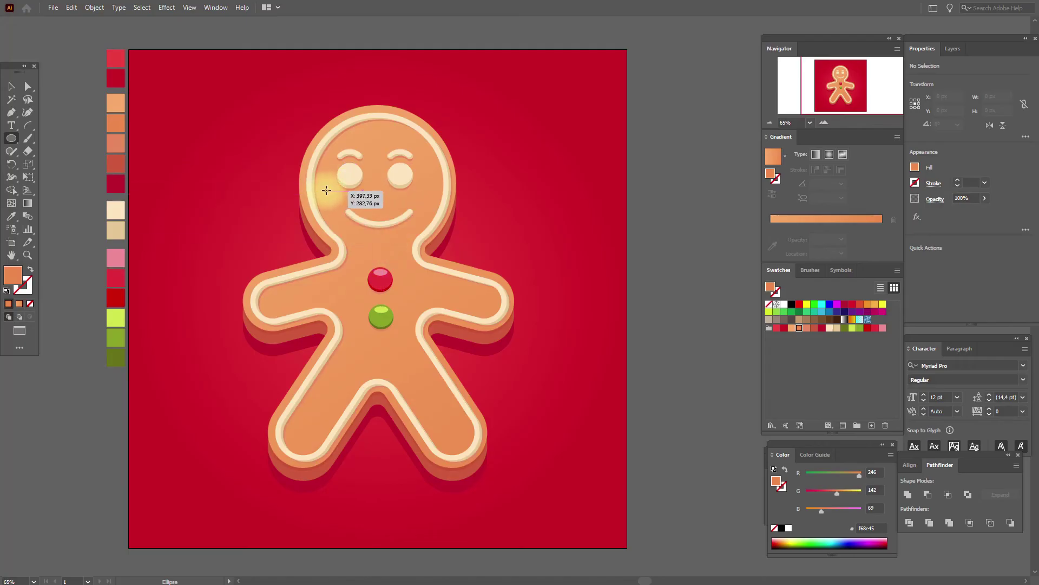
drag(331, 199, 331, 200)
drag(338, 220, 341, 222)
mouse_move(369, 129)
mouse_down()
mouse_move(435, 172)
mouse_move(433, 207)
mouse_up()
key(ctrl+z)
Draw more darker orange spots of varying size across the neck, chest and both arms
drag(355, 232, 407, 234)
mouse_move(273, 294)
mouse_down()
mouse_move(282, 303)
mouse_move(313, 294)
mouse_up()
drag(340, 283, 349, 291)
drag(397, 258, 406, 268)
drag(415, 288, 458, 292)
drag(475, 294, 483, 303)
Draw darker orange spots of varying size over the lower torso and both legs
mouse_move(360, 342)
mouse_down()
mouse_move(370, 352)
mouse_move(345, 381)
mouse_up()
drag(302, 421, 311, 431)
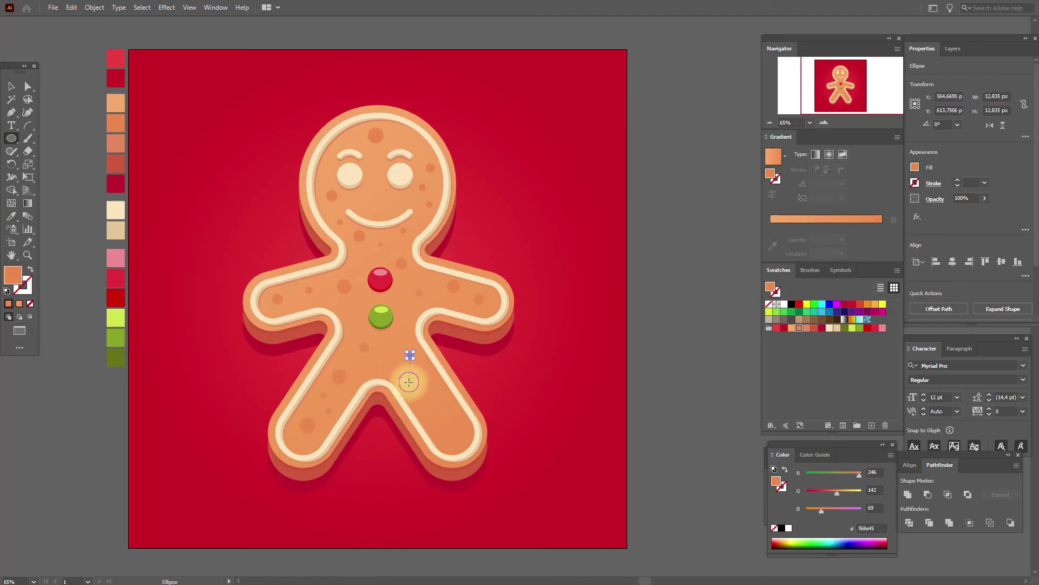
drag(444, 414, 469, 438)
key(v)
click(201, 132)
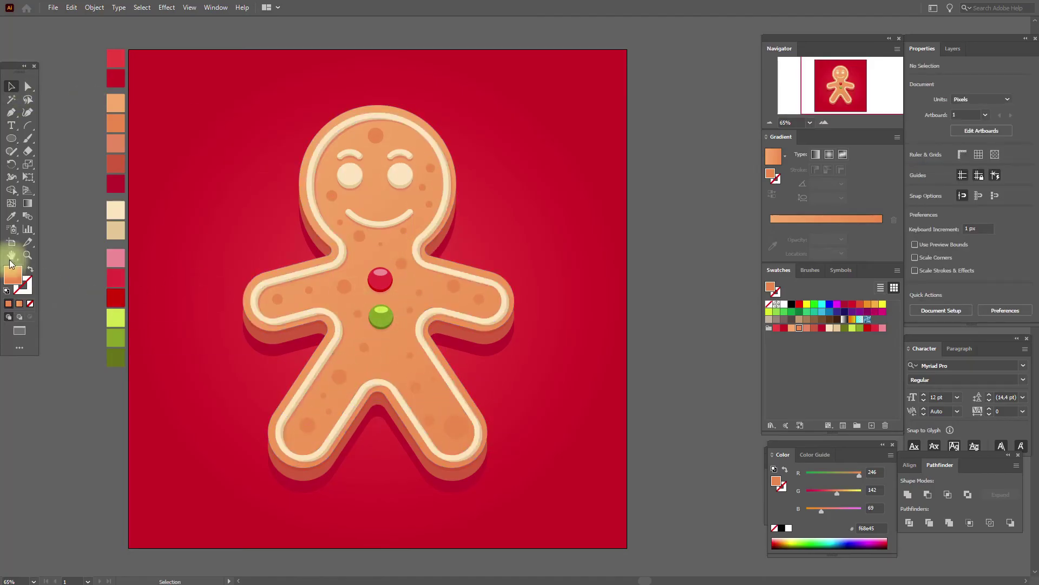
Make the large spot left of the red button slightly irregular with the Smooth tool
click(27, 255)
click(486, 331)
click(484, 324)
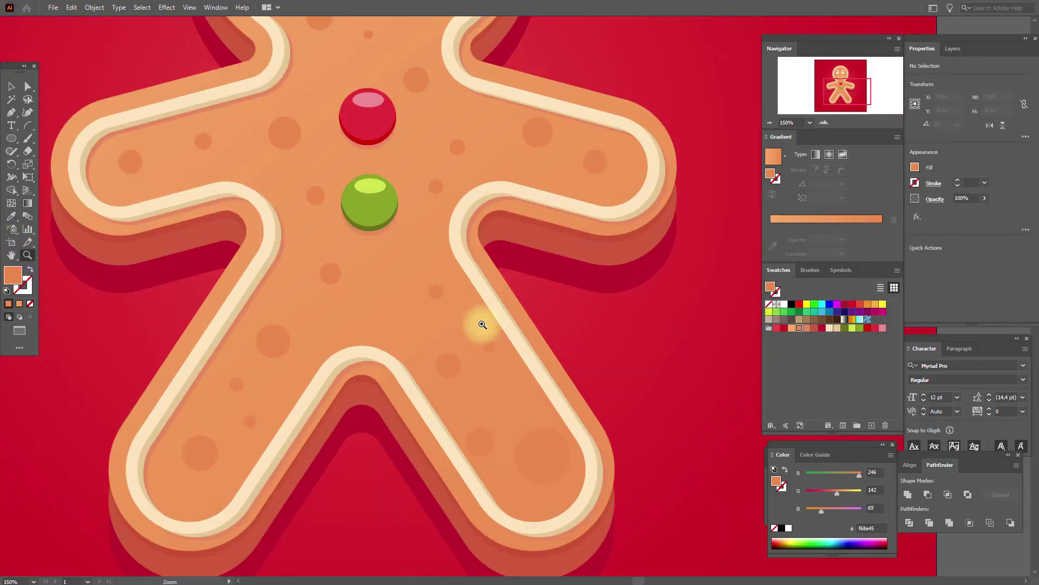
click(10, 90)
click(296, 127)
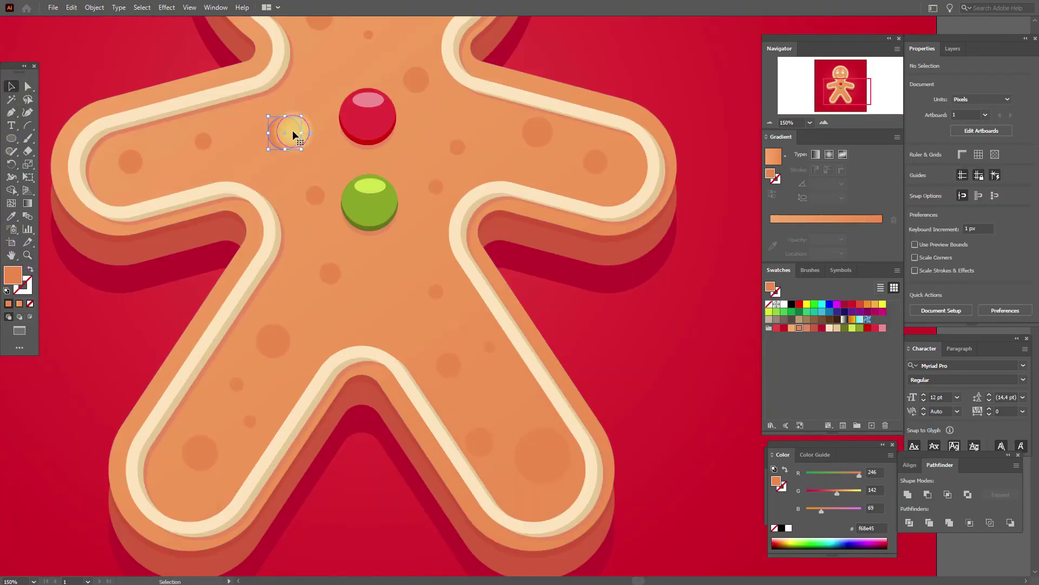
drag(11, 152, 59, 158)
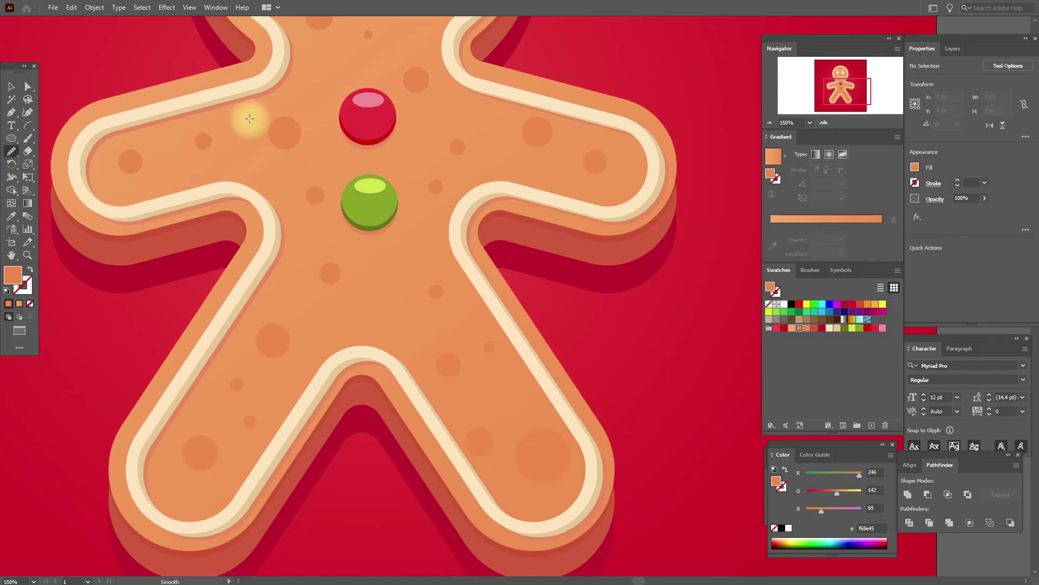
click(11, 86)
alt+click(12, 151)
alt+click(11, 152)
mouse_move(283, 114)
mouse_down()
mouse_move(316, 139)
mouse_move(284, 138)
mouse_move(273, 123)
mouse_move(272, 142)
mouse_move(299, 150)
mouse_up()
Reshape the large spot at the top of the left leg with the Smooth tool so it looks uneven
click(28, 86)
click(275, 337)
click(12, 152)
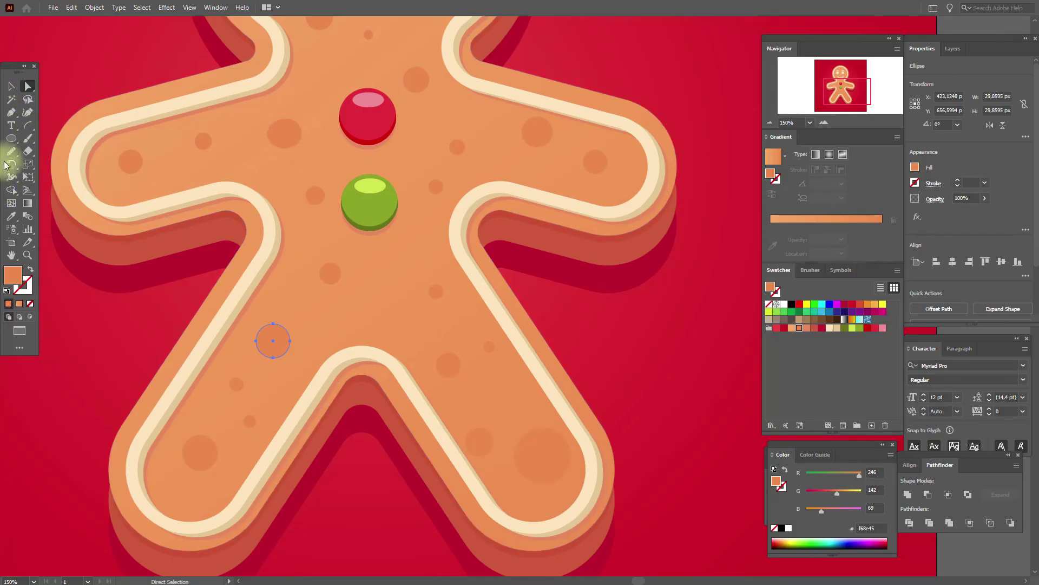
mouse_move(272, 319)
mouse_down()
mouse_move(289, 341)
mouse_move(267, 327)
mouse_move(265, 350)
mouse_move(292, 360)
mouse_move(291, 342)
mouse_move(278, 360)
mouse_up()
Reshape the large spot at the inner end of the right arm with the Smooth tool
click(28, 86)
click(550, 143)
click(11, 151)
mouse_move(522, 115)
mouse_down()
mouse_move(550, 125)
mouse_move(551, 151)
mouse_move(548, 135)
mouse_move(522, 140)
mouse_move(561, 141)
mouse_move(546, 139)
mouse_move(526, 165)
mouse_up()
Reshape the biggest spot, on the right foot, into an irregular blob with the Smooth tool
click(29, 86)
click(537, 436)
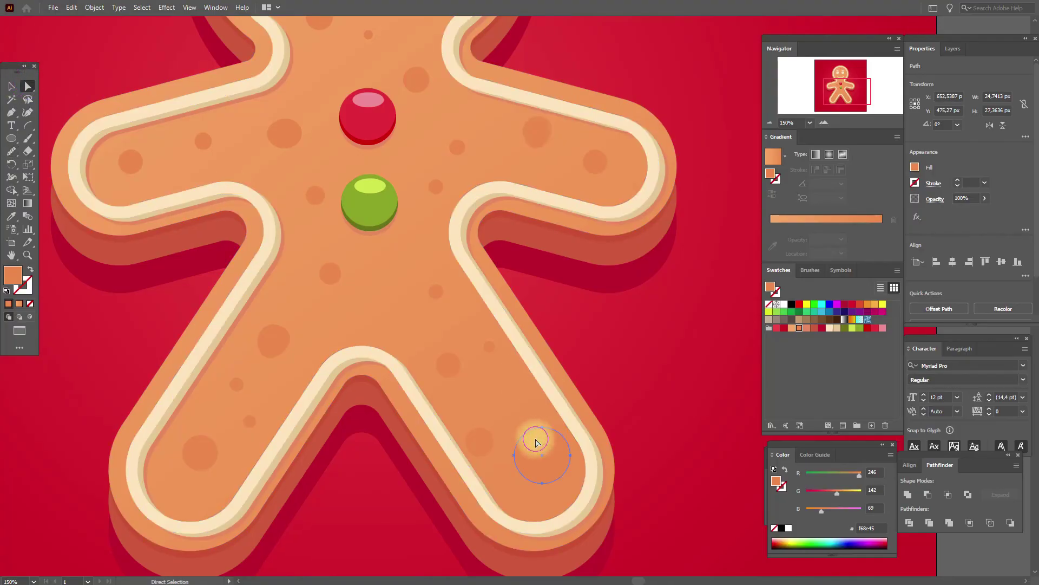
click(12, 151)
mouse_move(600, 441)
mouse_down()
mouse_move(525, 428)
mouse_move(543, 426)
mouse_up()
mouse_move(556, 430)
mouse_down()
mouse_move(570, 458)
mouse_move(539, 483)
mouse_move(527, 430)
mouse_move(520, 454)
mouse_move(543, 461)
mouse_move(556, 427)
mouse_move(559, 481)
mouse_move(567, 457)
mouse_move(521, 474)
mouse_move(526, 456)
mouse_move(519, 466)
mouse_move(534, 427)
mouse_move(533, 473)
mouse_move(557, 447)
mouse_move(562, 481)
mouse_up()
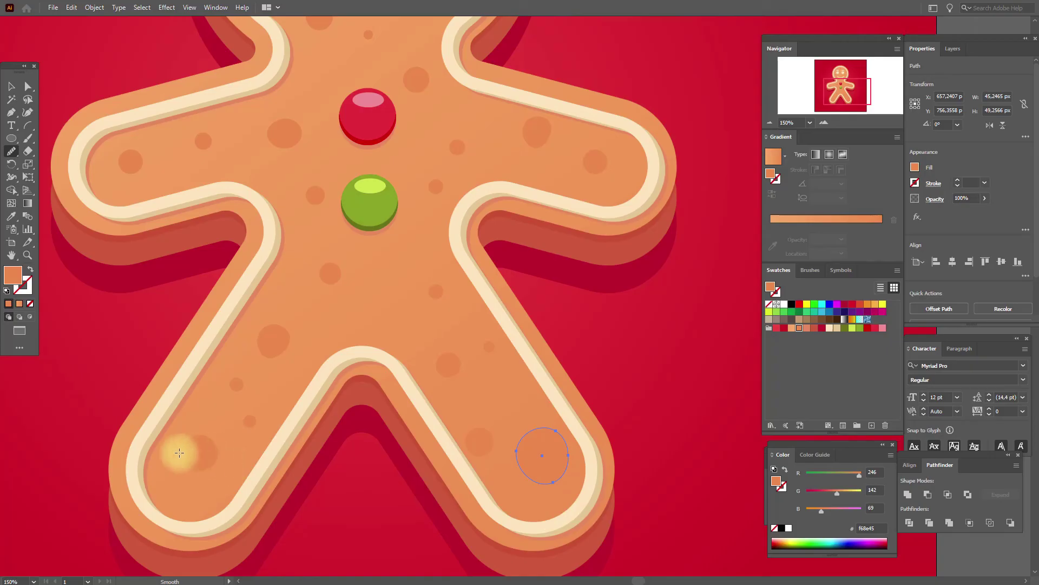
Make the large spot on the left foot slightly uneven with the Smooth tool
click(11, 86)
click(209, 451)
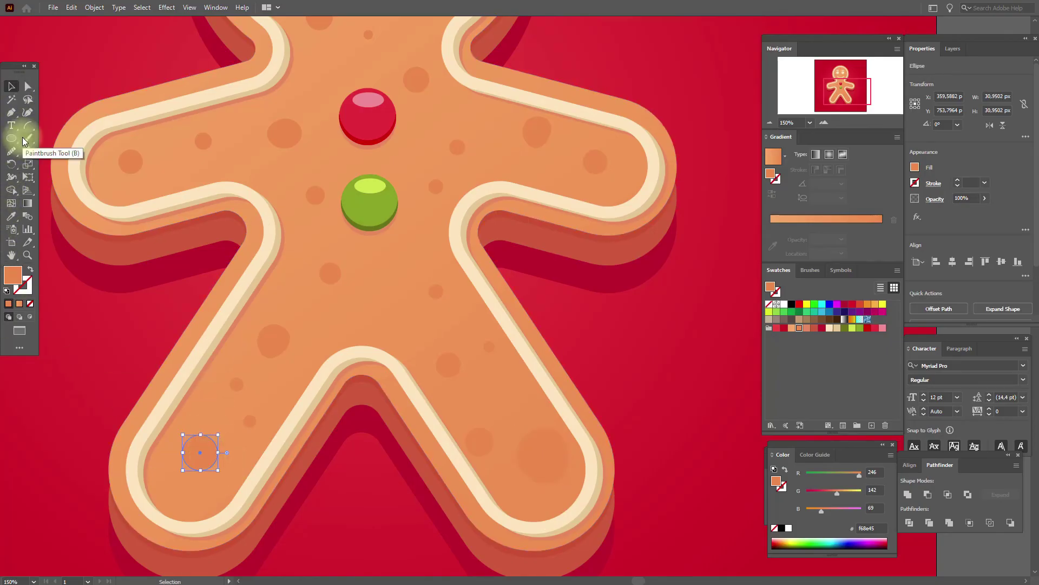
click(11, 151)
mouse_move(195, 431)
mouse_down()
mouse_move(221, 446)
mouse_move(209, 480)
mouse_move(210, 467)
mouse_move(181, 465)
mouse_move(214, 467)
mouse_up()
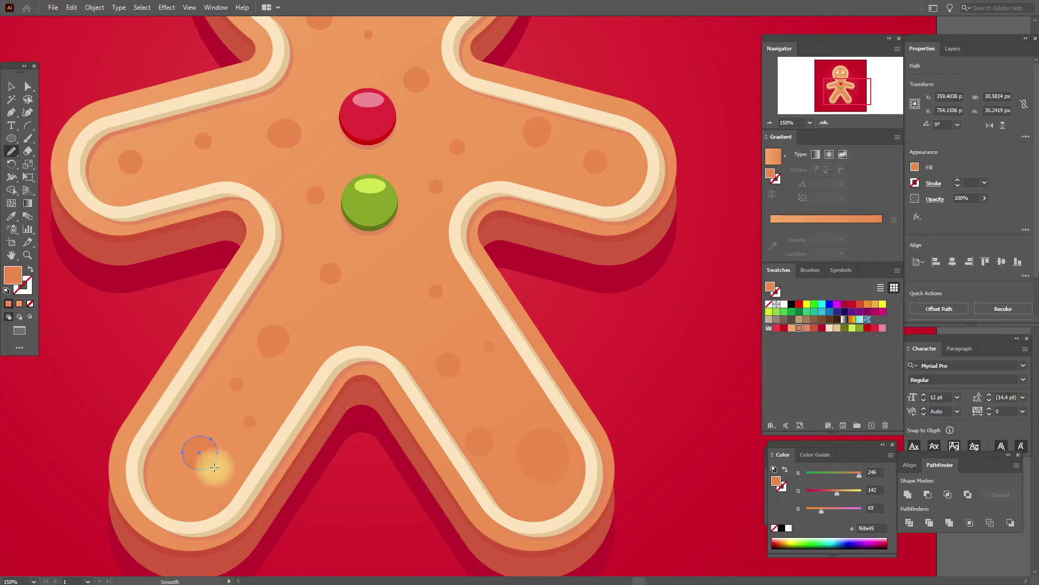
Reshape the forehead spot into a slightly irregular form with the Smooth tool
click(11, 255)
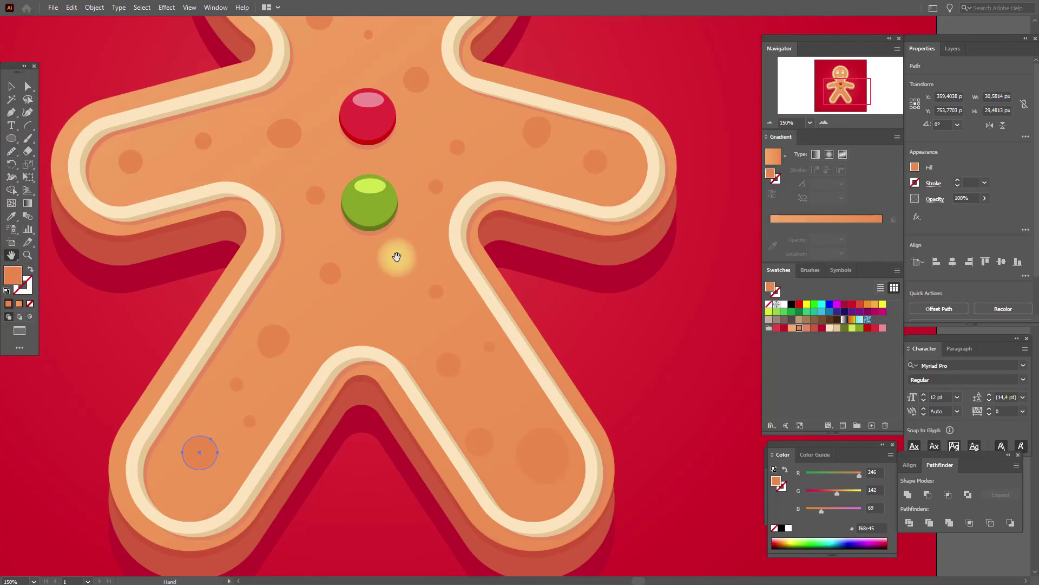
drag(395, 255, 379, 429)
drag(443, 263, 429, 371)
click(12, 86)
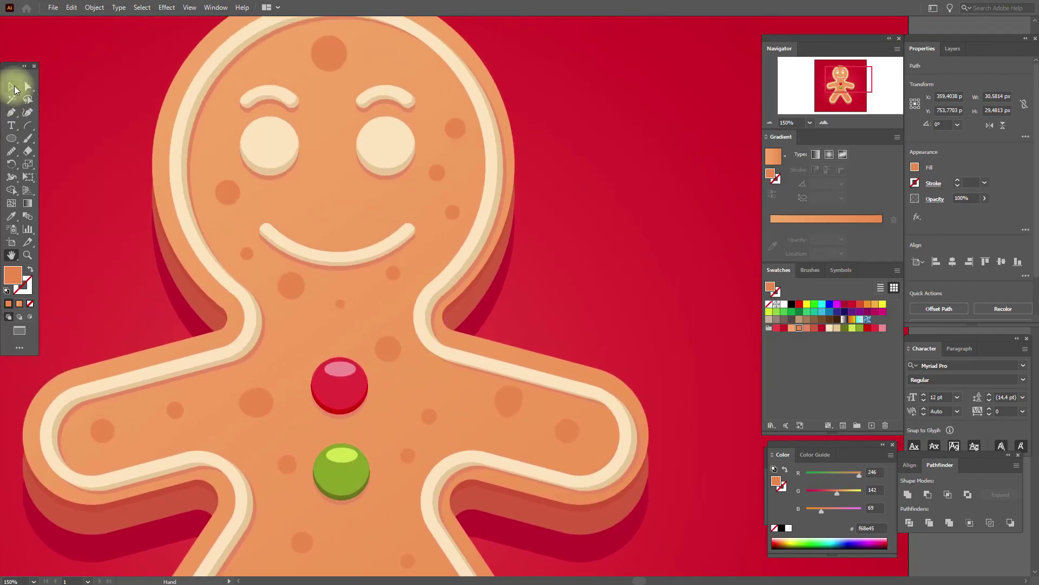
click(320, 51)
click(12, 151)
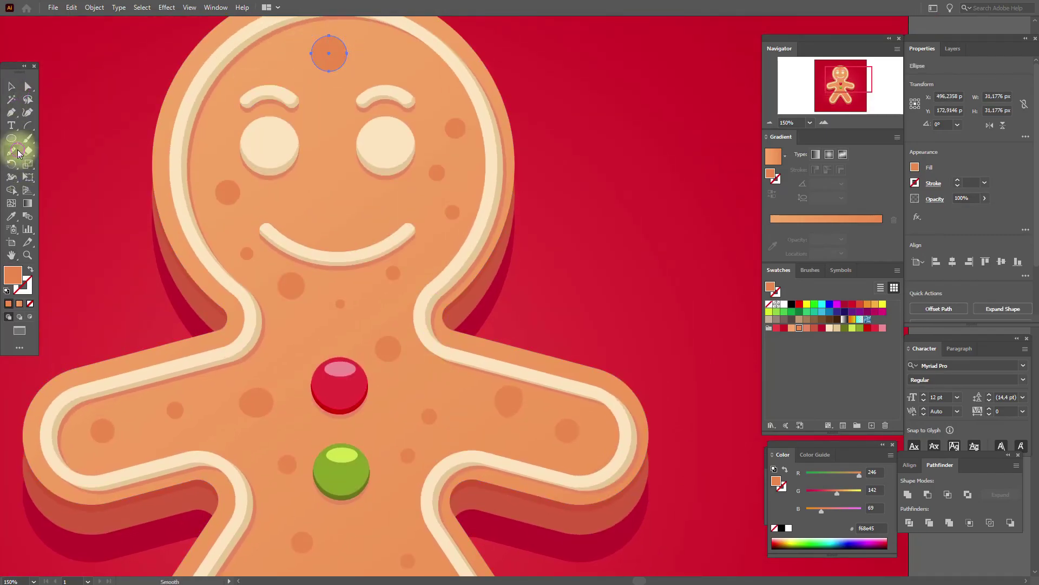
mouse_move(352, 37)
mouse_down()
mouse_move(304, 70)
mouse_move(339, 75)
mouse_move(325, 77)
mouse_up()
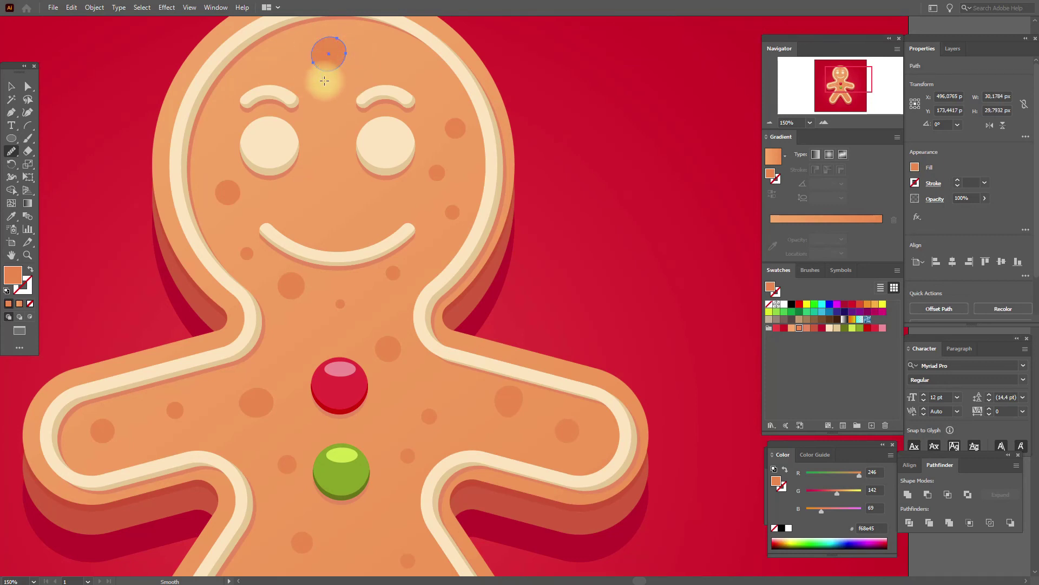
Make the spot on the left cheek, below the left eye, slightly irregular with the Smooth tool
ctrl+click(230, 190)
click(10, 151)
click(217, 184)
mouse_move(217, 184)
mouse_down()
mouse_move(242, 209)
mouse_move(218, 199)
mouse_move(242, 190)
mouse_up()
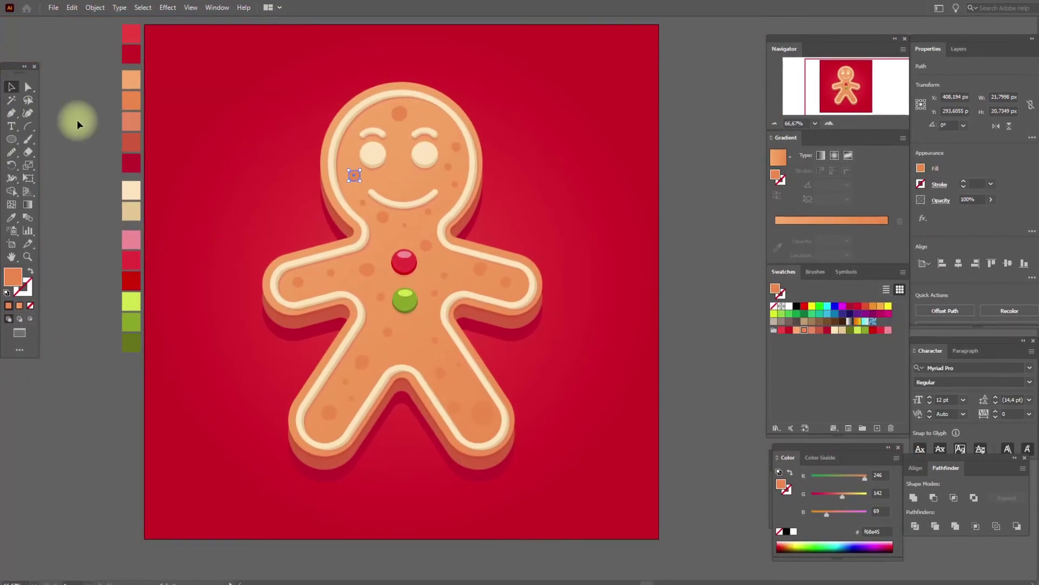
Select all the dough spots on the head, arms, body and legs and set their blending mode to Multiply
click(247, 186)
drag(299, 291, 353, 178)
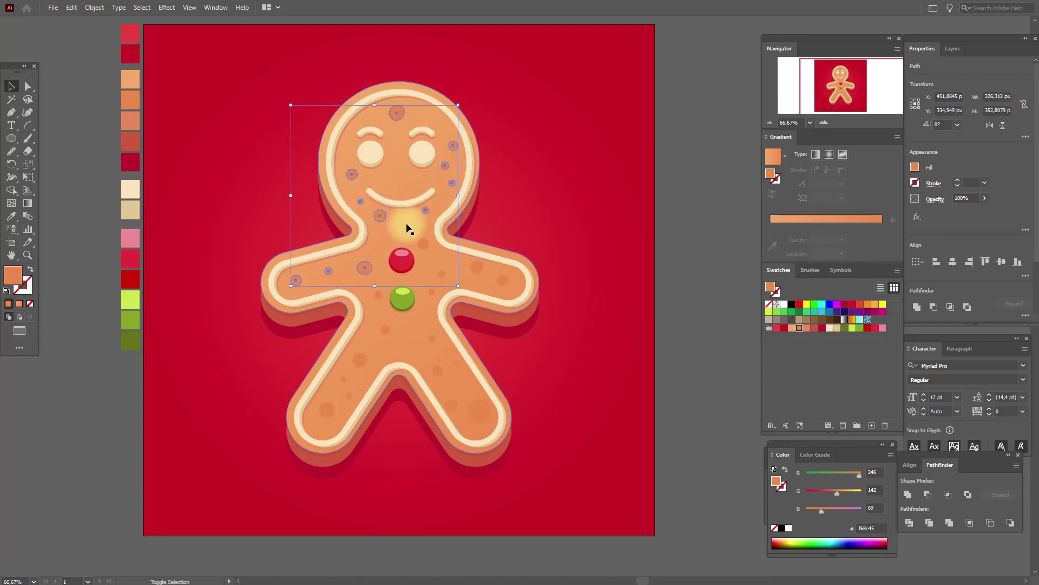
drag(444, 354, 488, 425)
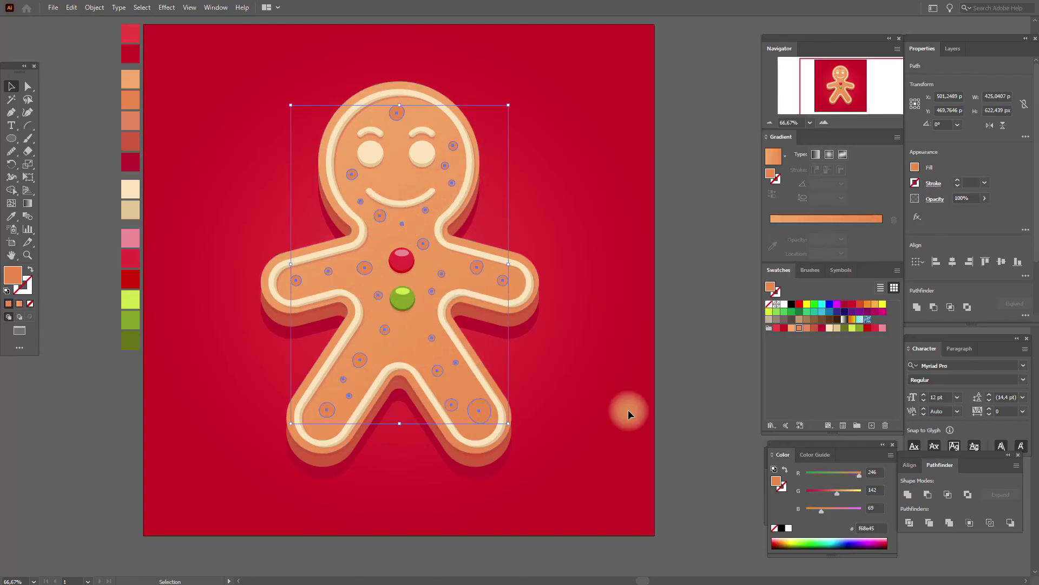
click(936, 203)
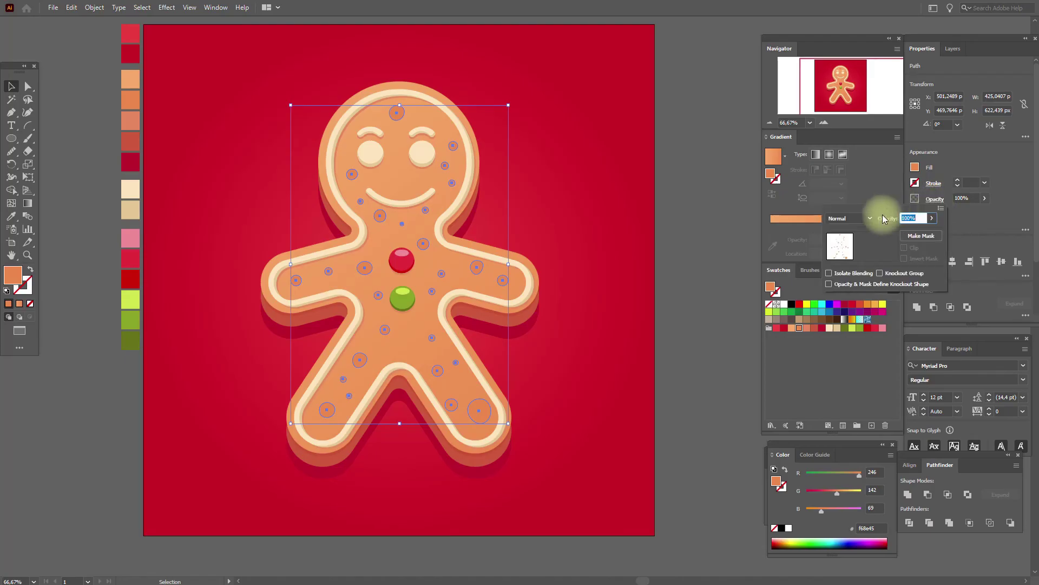
click(869, 218)
click(866, 250)
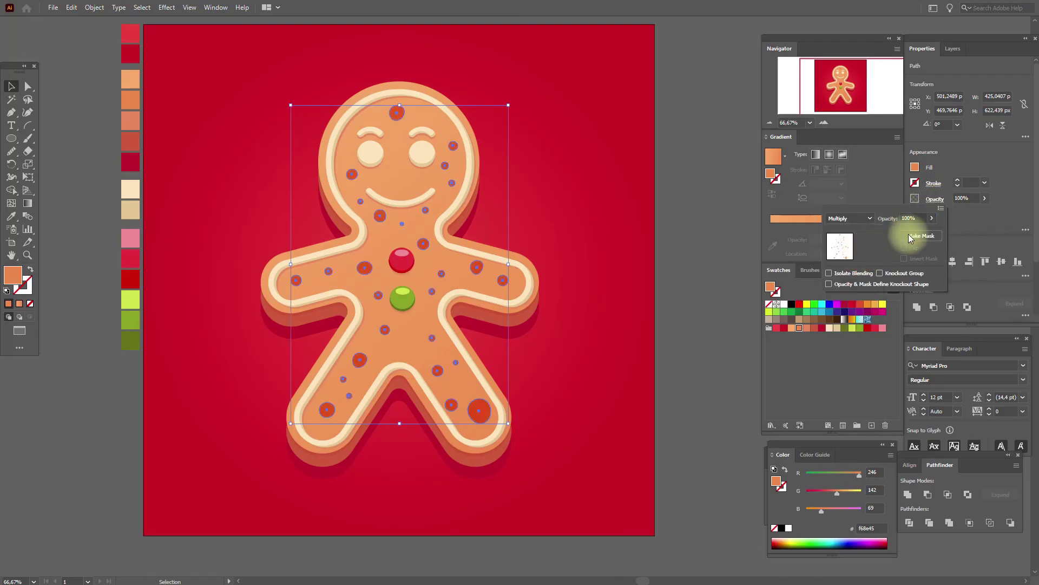
Set the opacity of the selected dough spots to 30% and deselect them
click(963, 197)
click(966, 197)
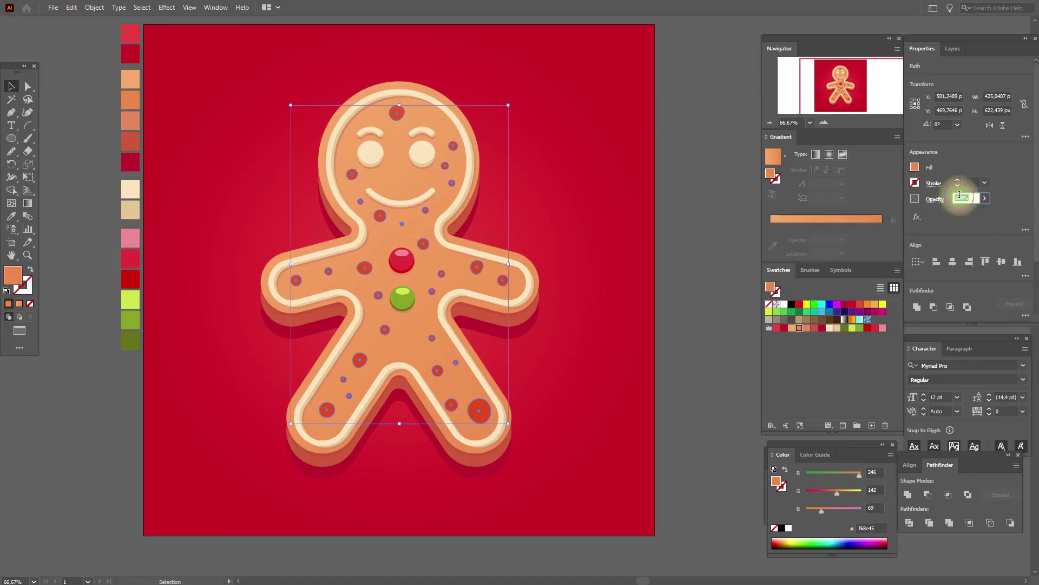
text(30)
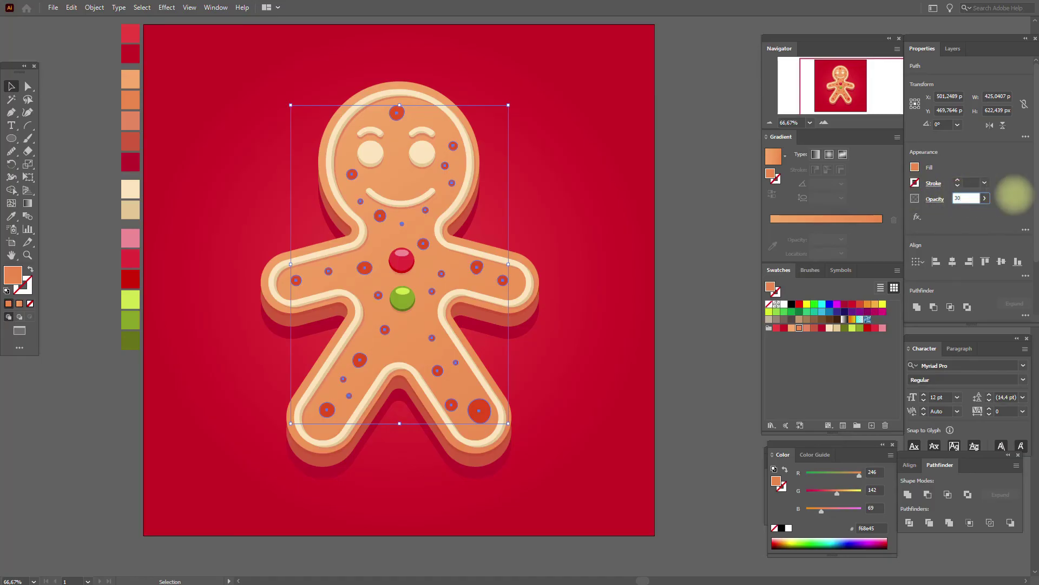
click(1014, 195)
click(738, 237)
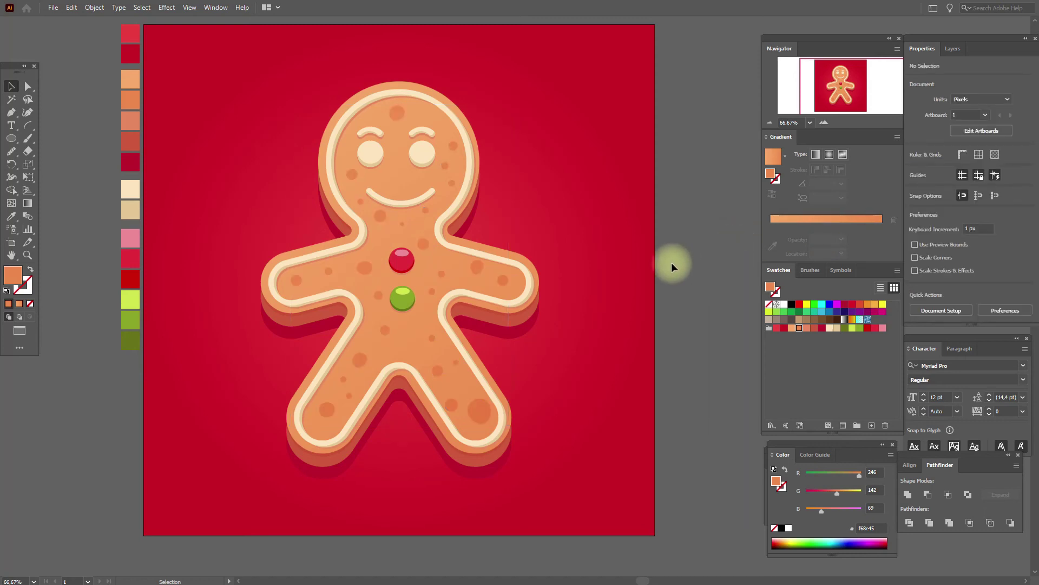
Move the bottom anchor points of the dark red drop shadow beneath both feet slightly downward and outward
click(319, 479)
click(28, 86)
click(257, 295)
click(304, 476)
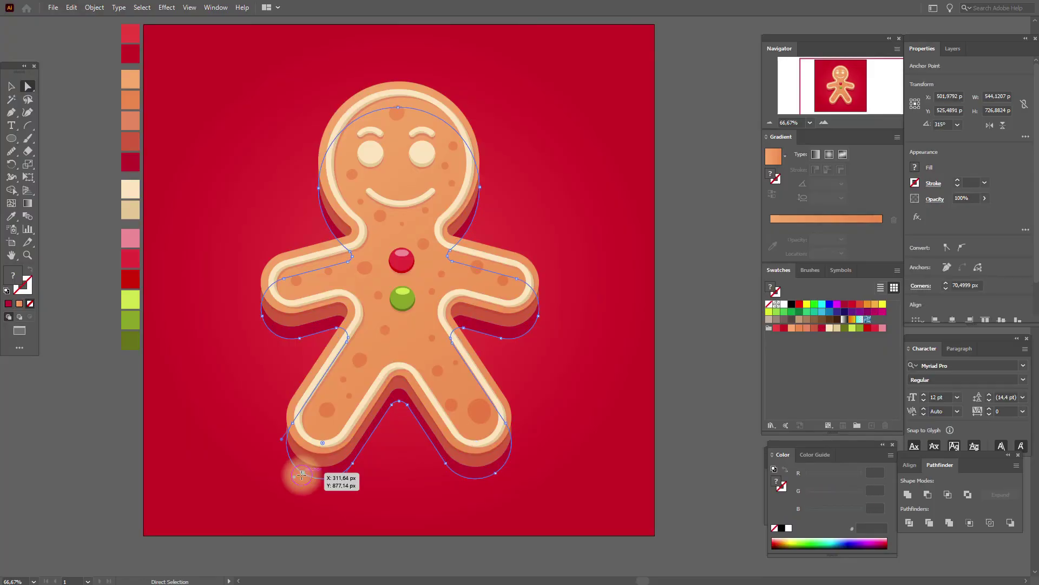
drag(298, 477, 496, 478)
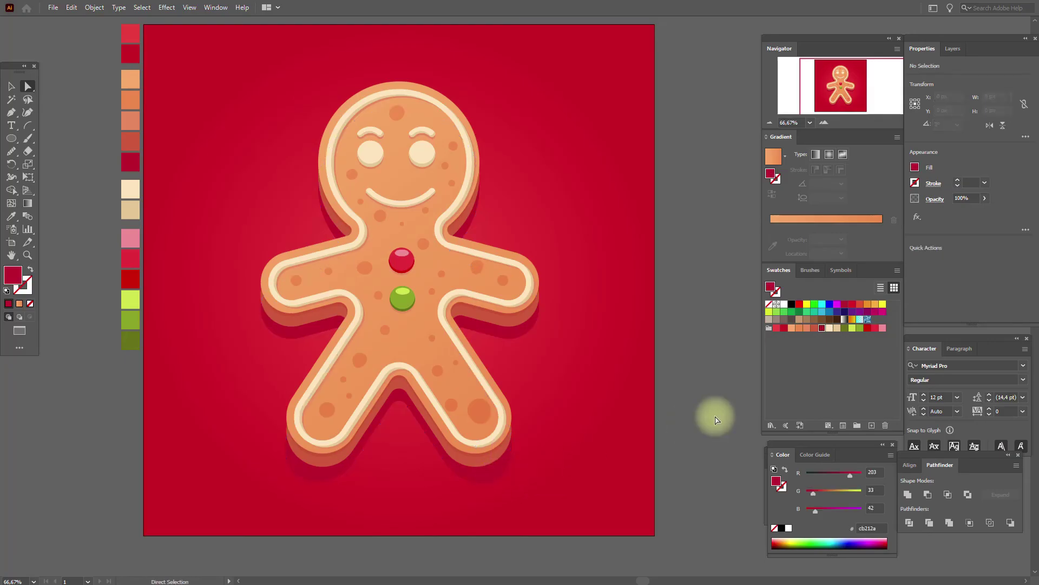
Pull the outer anchor points of the dark red drop shadow outward beyond the ends of both hands
drag(519, 345, 547, 325)
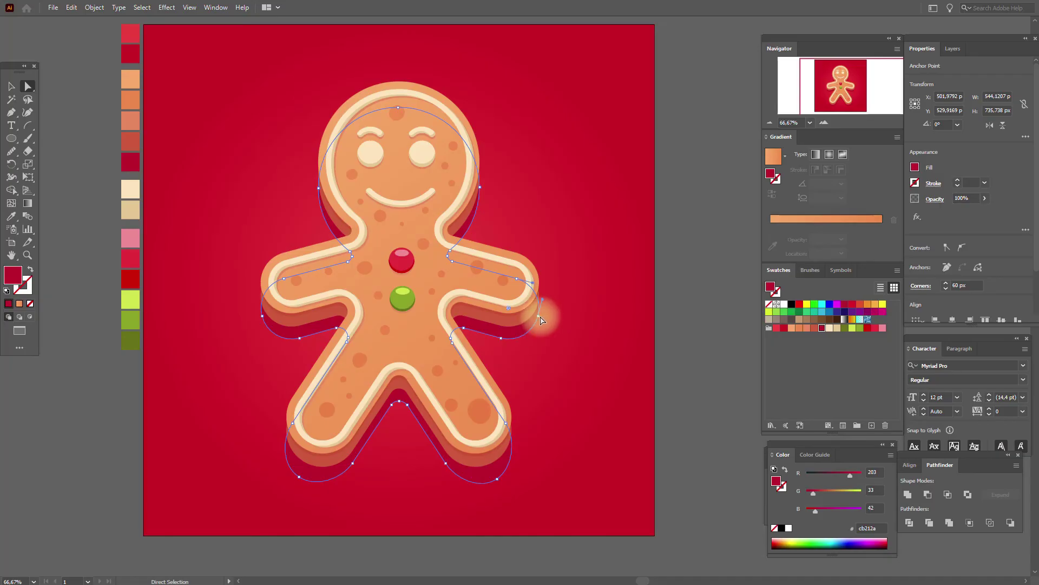
drag(543, 322, 545, 316)
click(560, 321)
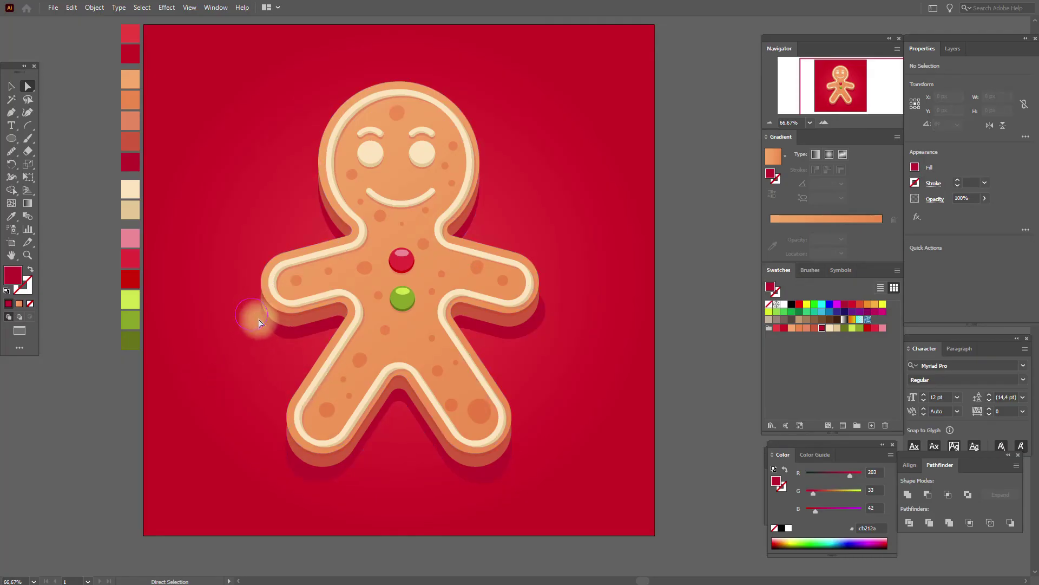
drag(262, 316, 255, 315)
click(690, 313)
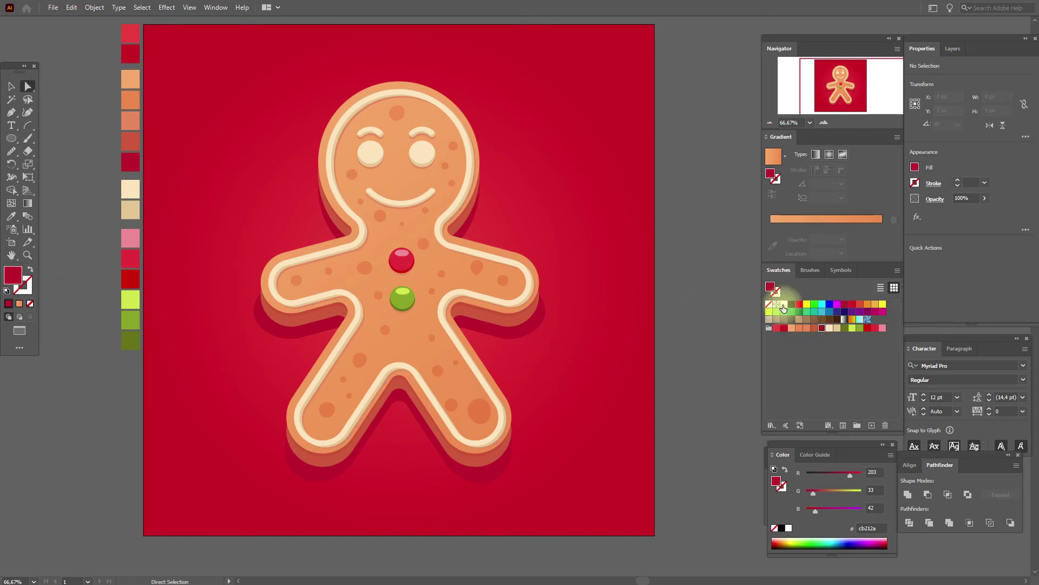
Draw four small white circles without a stroke, about 8 to 10 px wide, on the background left of the head
click(10, 140)
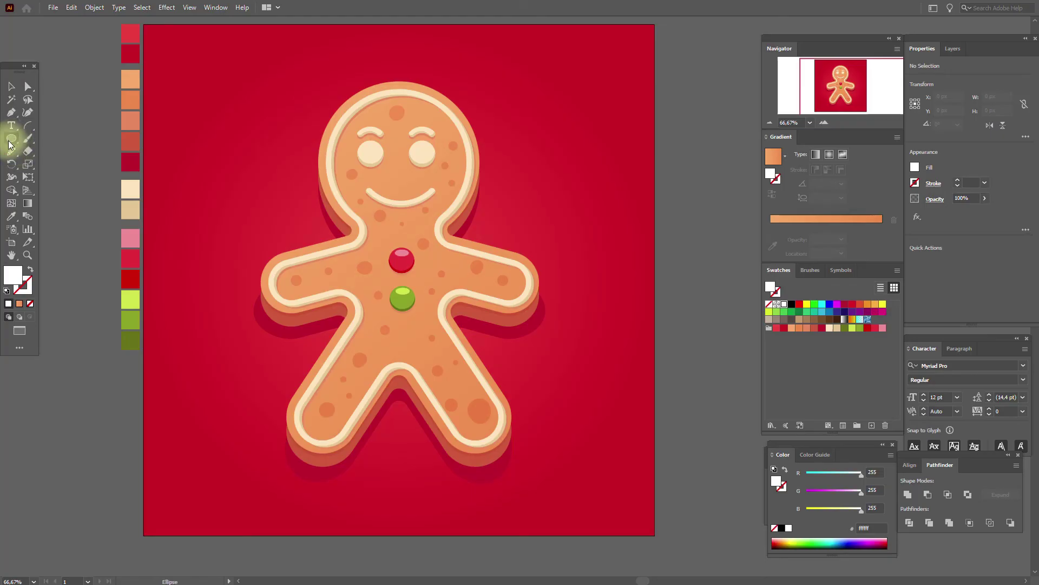
click(8, 144)
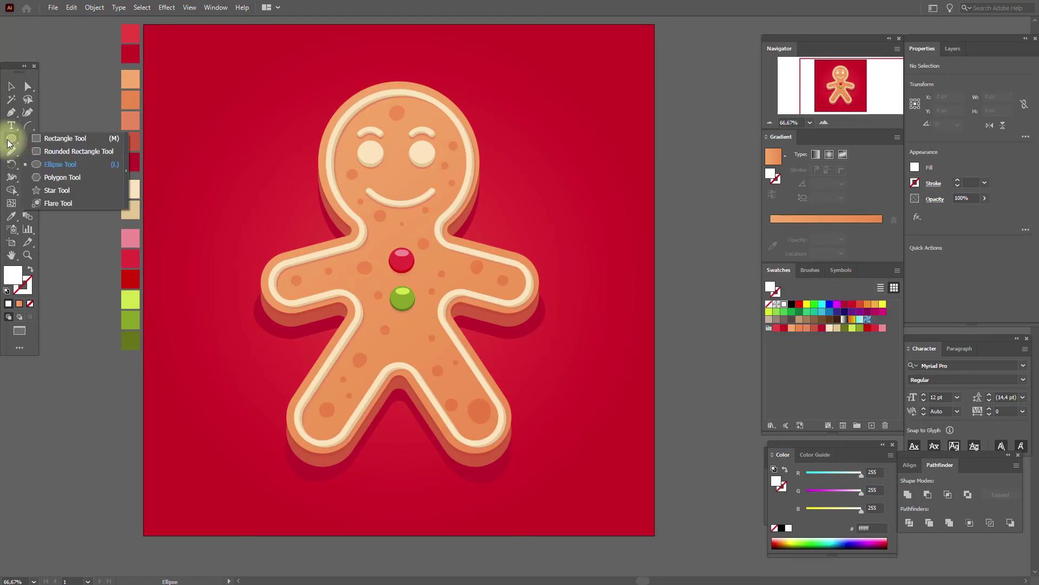
click(48, 164)
mouse_move(297, 194)
mouse_down()
mouse_move(293, 157)
mouse_move(270, 157)
mouse_up()
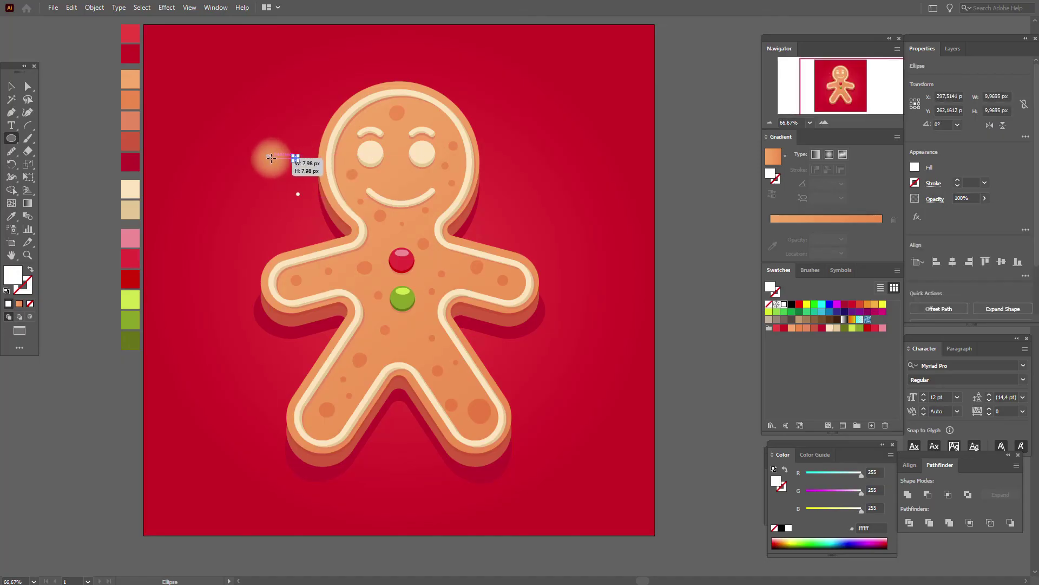
drag(272, 107, 275, 111)
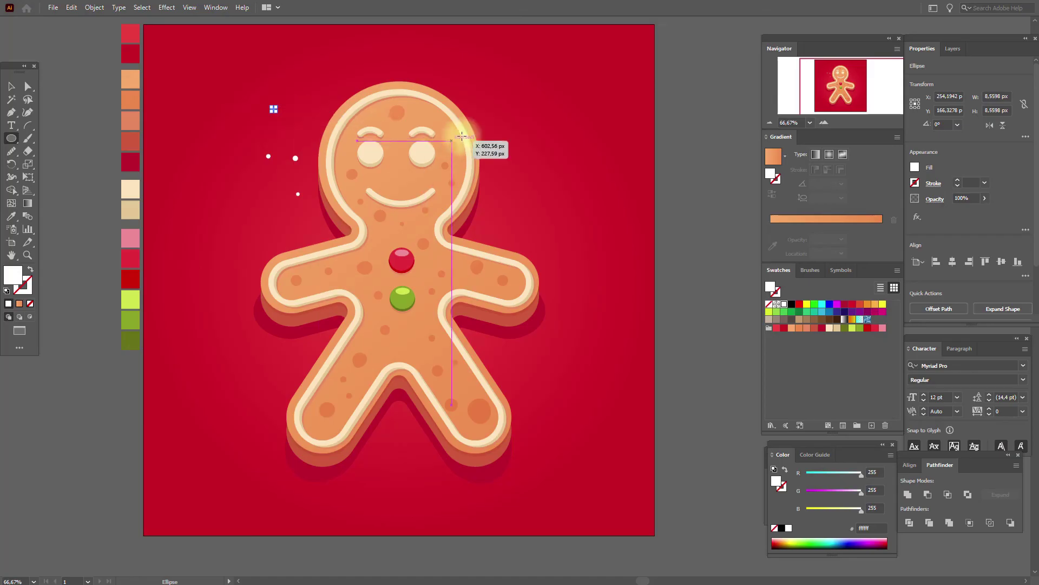
Draw three white circles of varying size on the background to the upper right of the head
drag(479, 99, 522, 85)
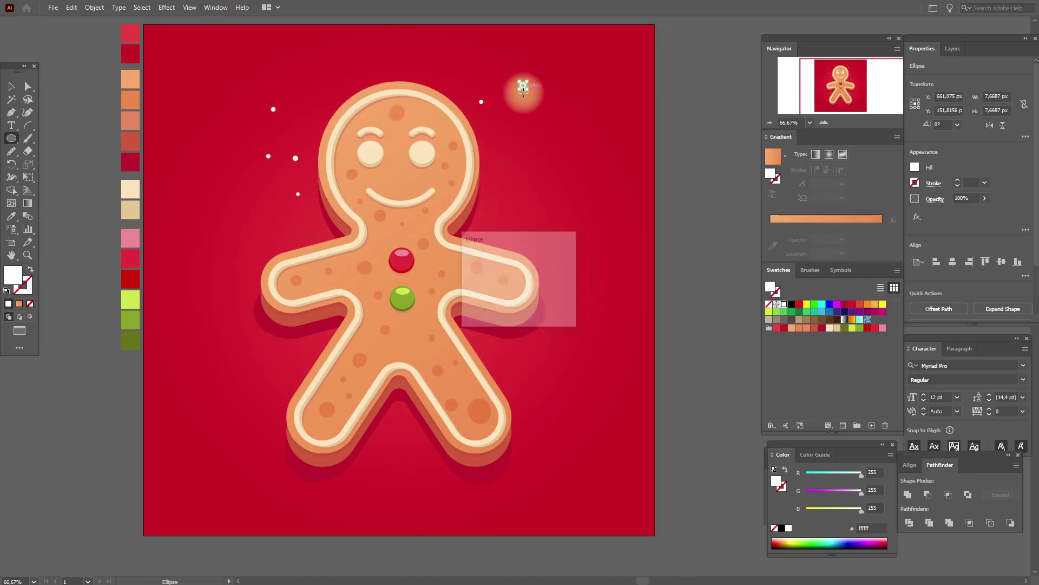
click(545, 306)
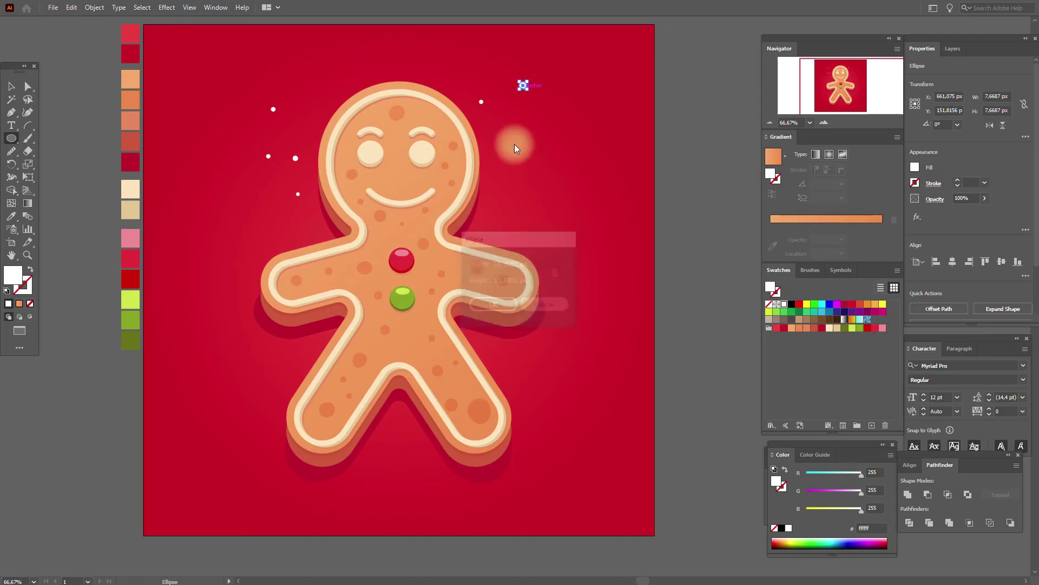
drag(506, 127, 510, 129)
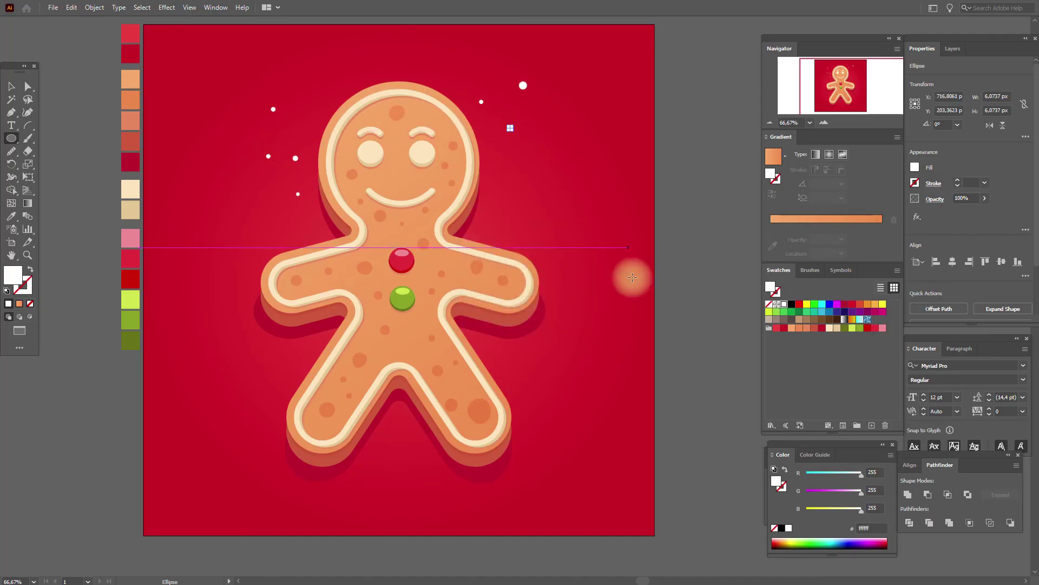
Add white circles about 6 to 14 px wide beside the legs, three on the right side and one on the left
drag(534, 379, 537, 381)
drag(556, 336, 558, 337)
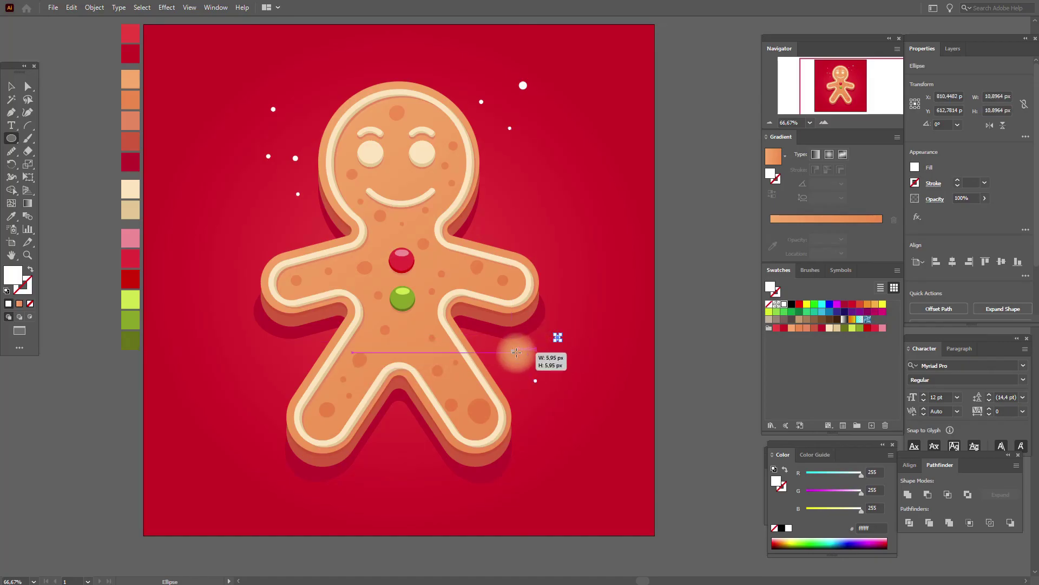
drag(284, 359, 289, 366)
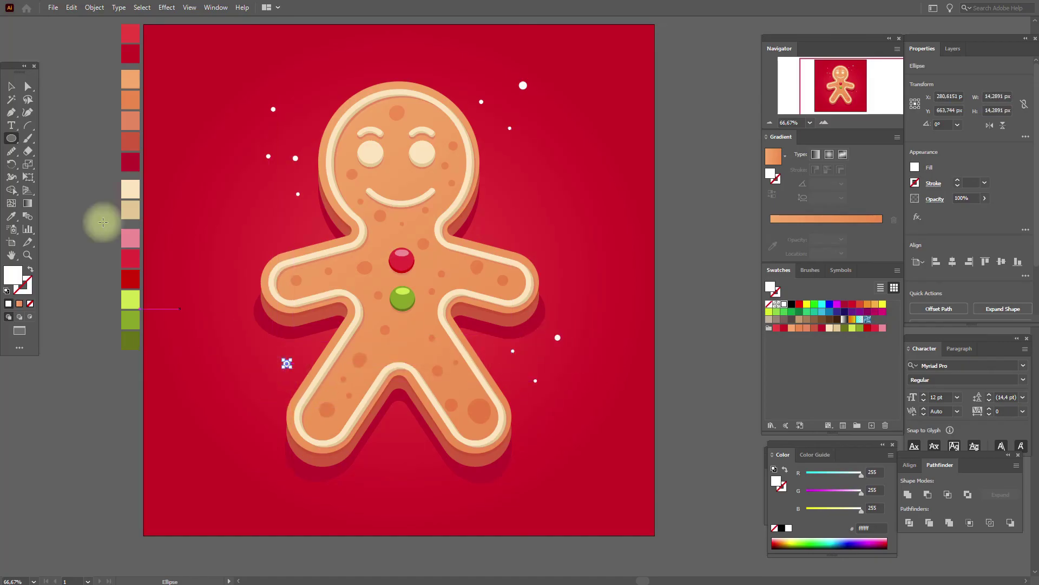
click(73, 100)
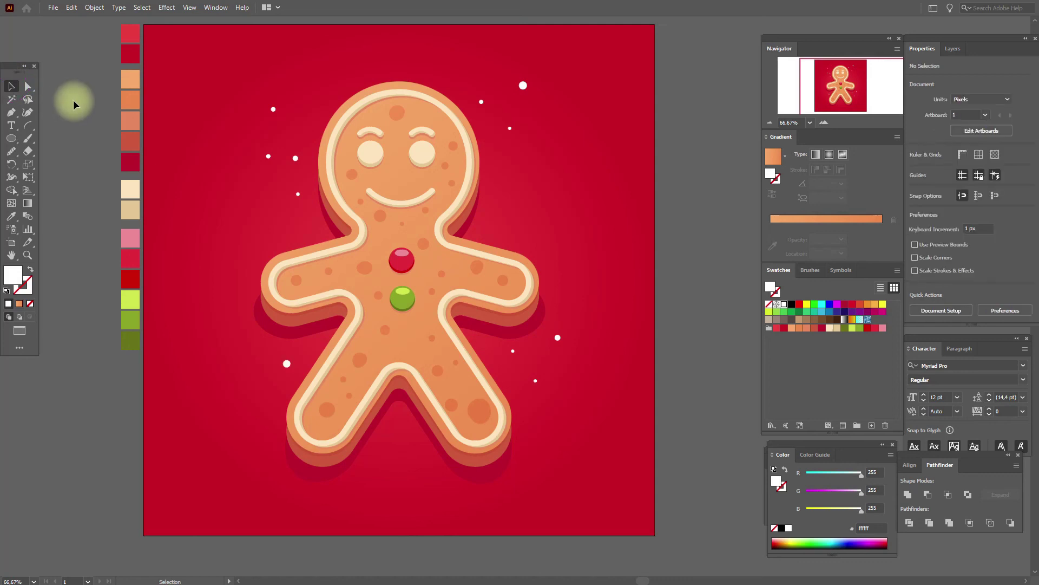
Sample the drop shadow's dark red and draw small circles in that colour among the white dots left of the head
click(12, 217)
click(290, 334)
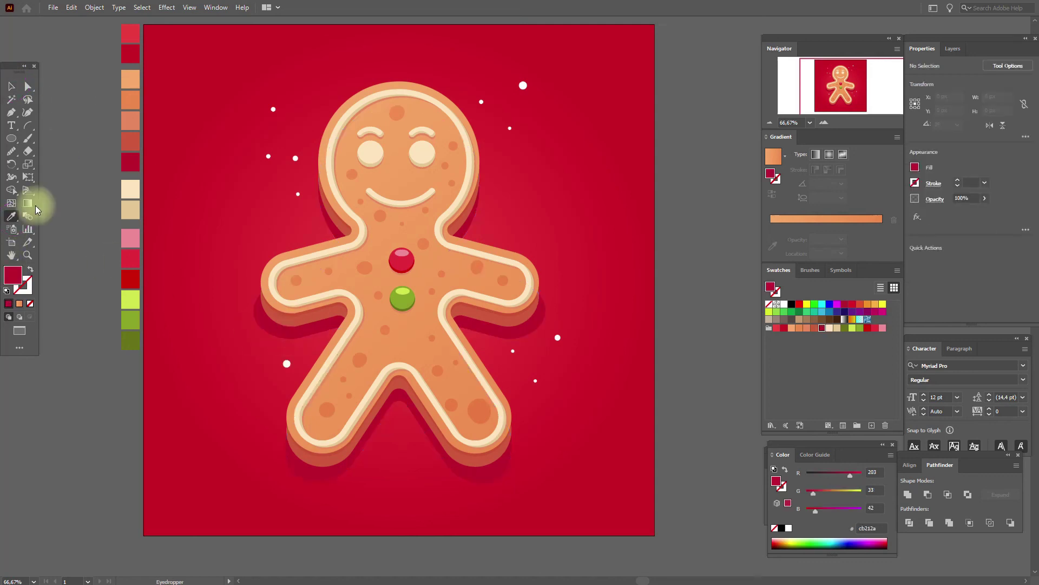
click(11, 138)
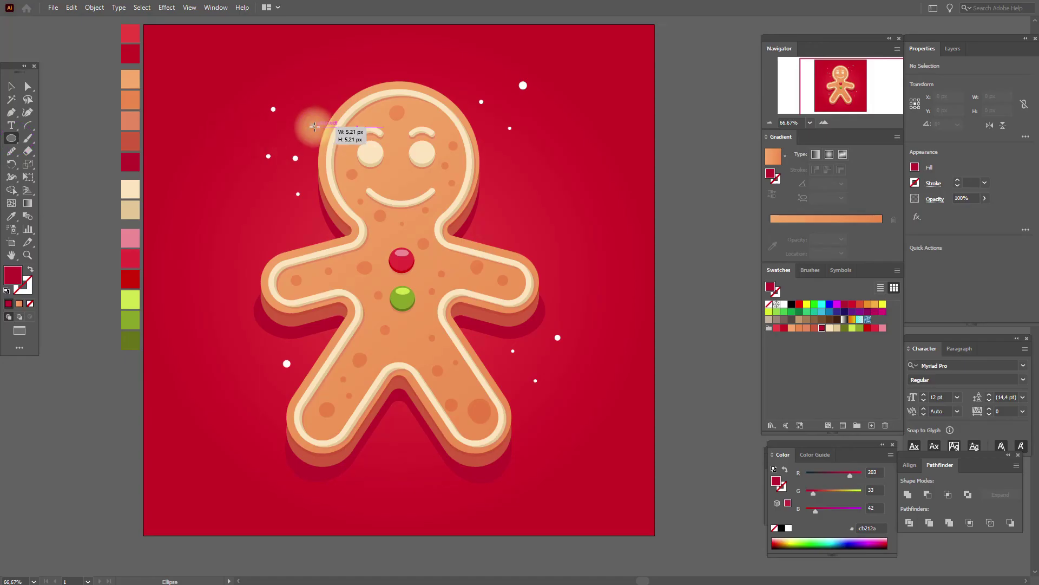
drag(316, 127, 247, 129)
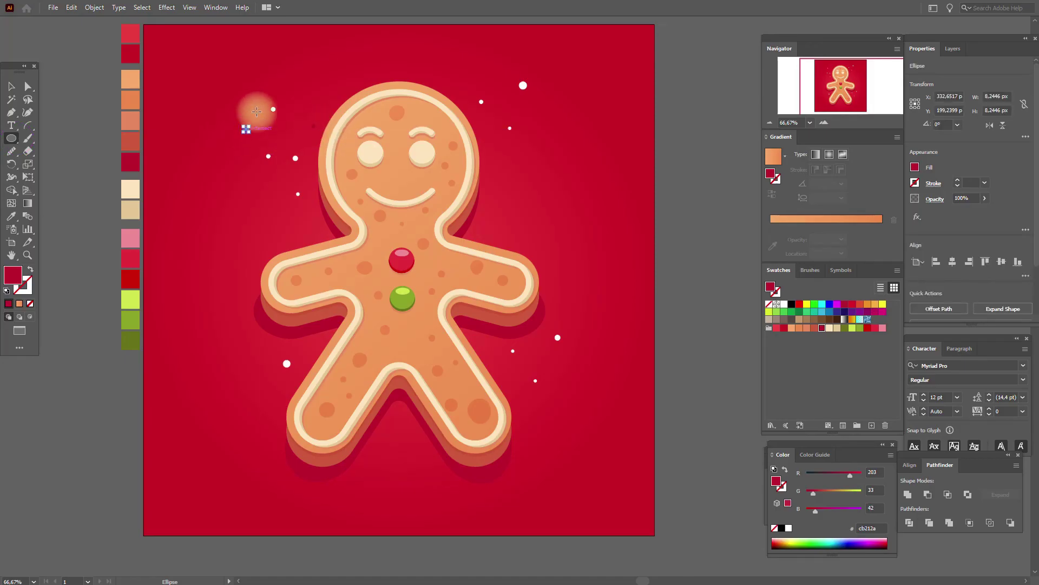
drag(249, 79, 251, 82)
Scatter more dark red circles right of the head and beside both legs, up to about 16 px wide
drag(470, 63, 560, 88)
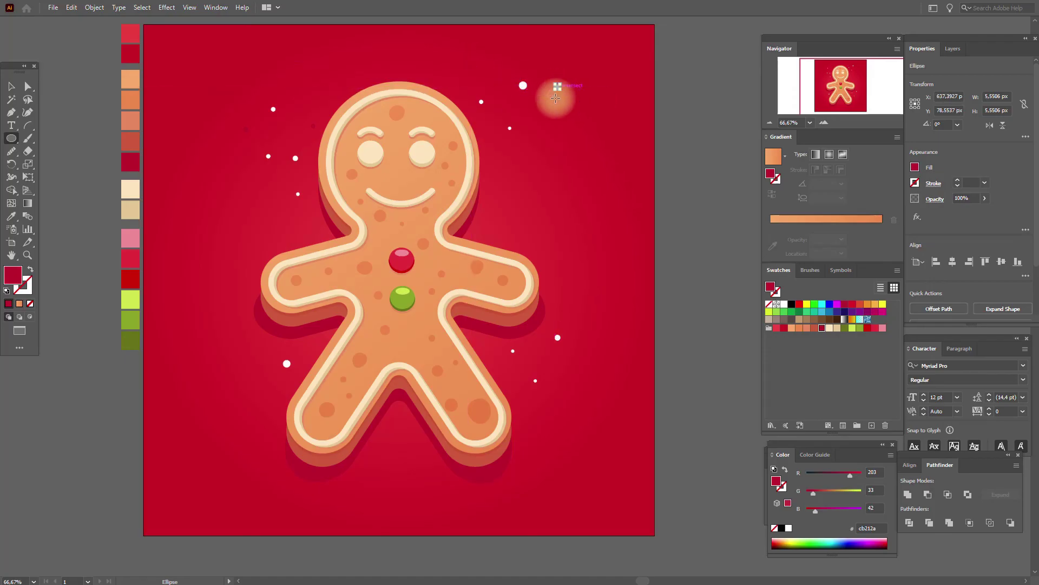
drag(501, 169, 504, 170)
mouse_move(550, 360)
mouse_down()
mouse_move(555, 368)
mouse_move(492, 354)
mouse_up()
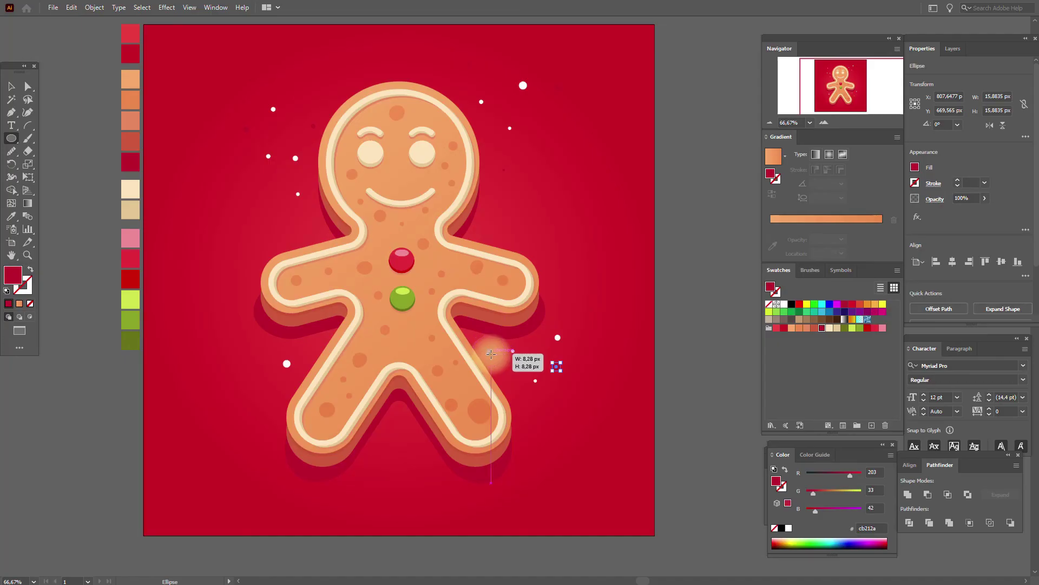
drag(255, 348, 265, 347)
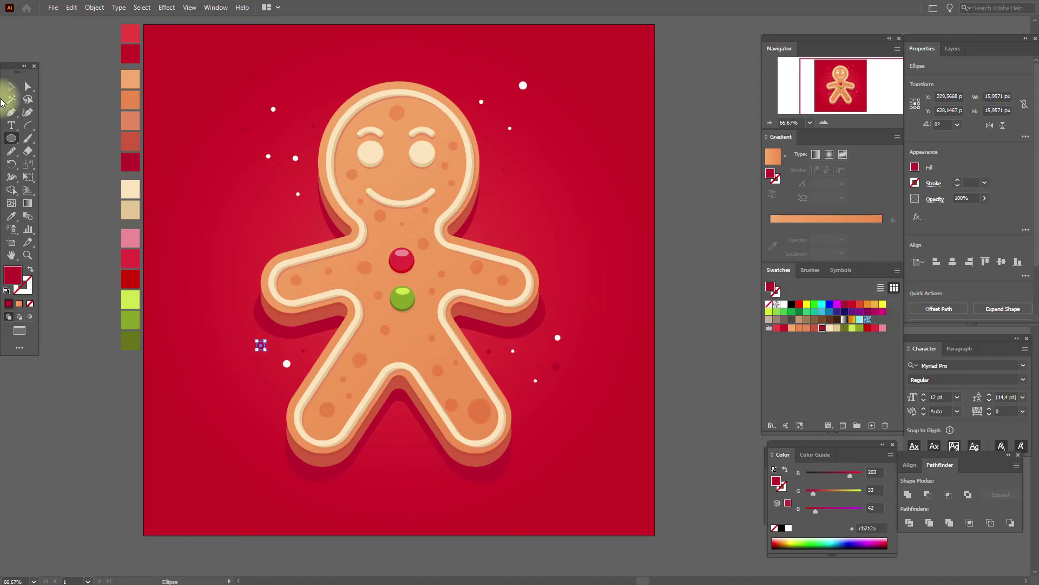
click(75, 93)
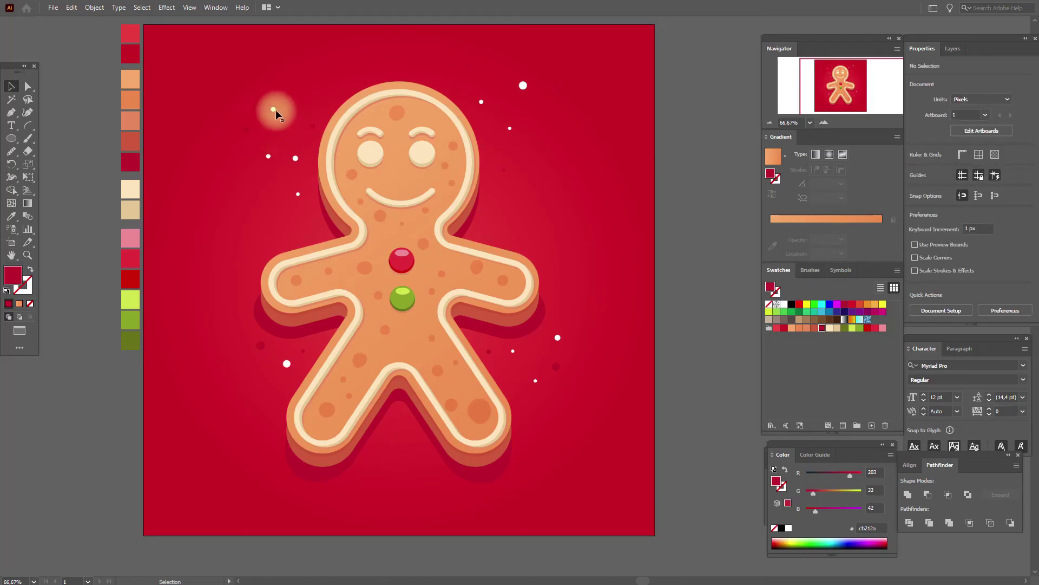
Rearrange the white dots left of the head and move the dark red dot near them slightly up
drag(283, 95, 252, 110)
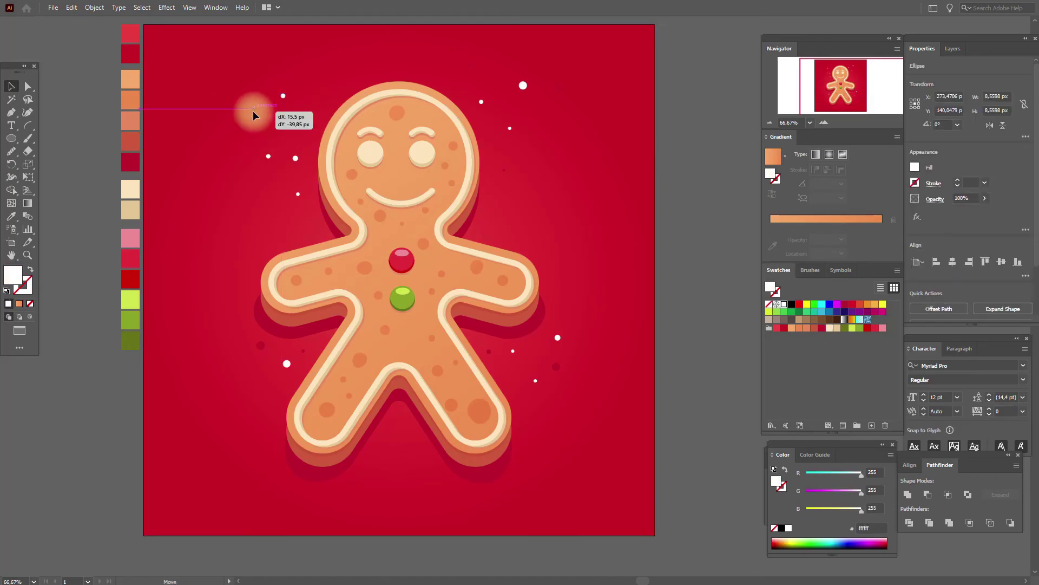
key(ctrl+z)
drag(294, 158, 281, 109)
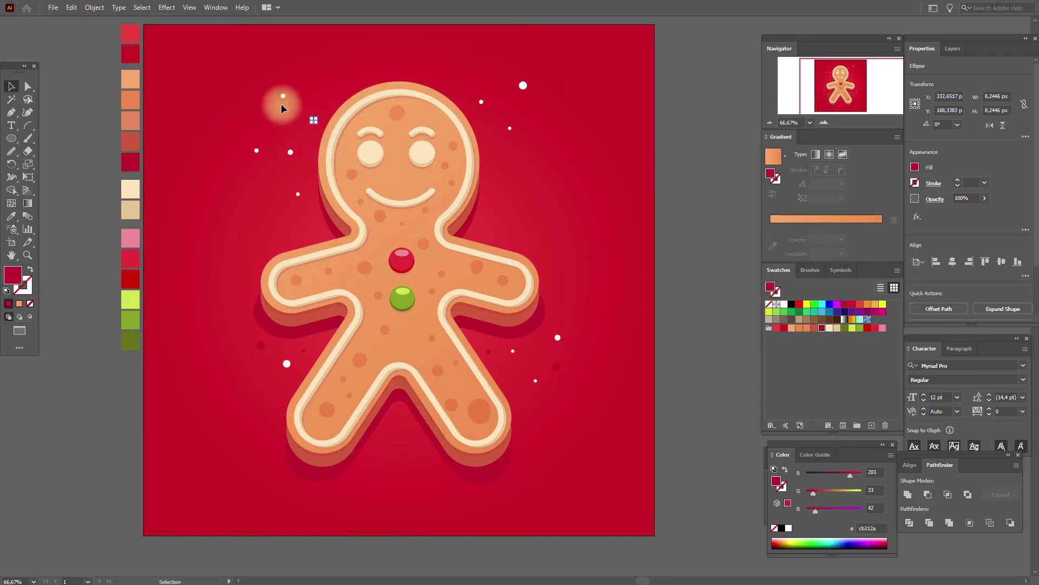
Draw another white circle about 11 px wide on the background at the upper left of the head
click(10, 215)
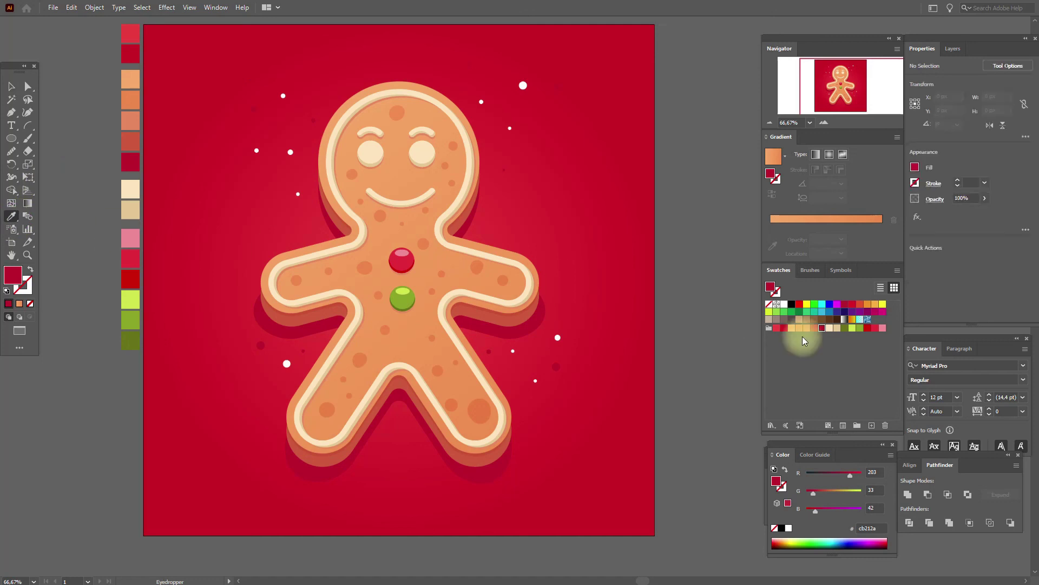
click(784, 304)
click(17, 142)
drag(321, 80, 324, 82)
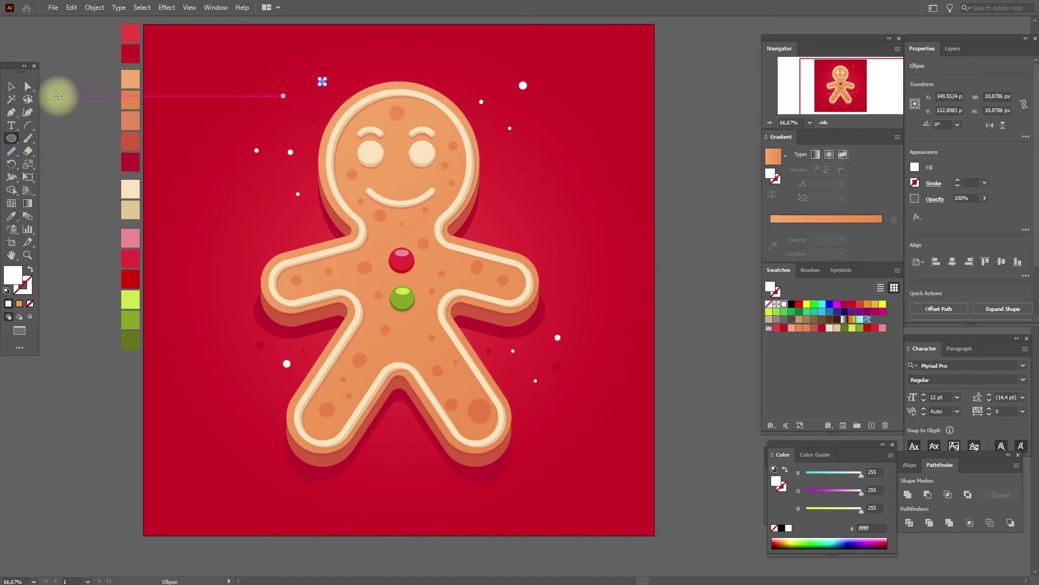
click(57, 92)
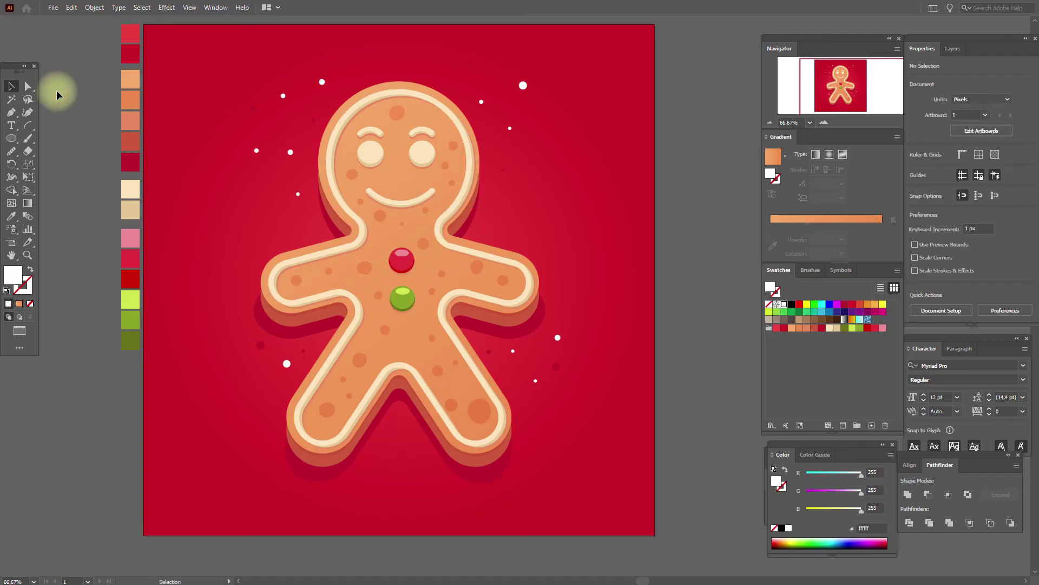
Nudge the dark red dot beside the large white dot at the upper right of the head
drag(560, 89, 560, 92)
click(673, 97)
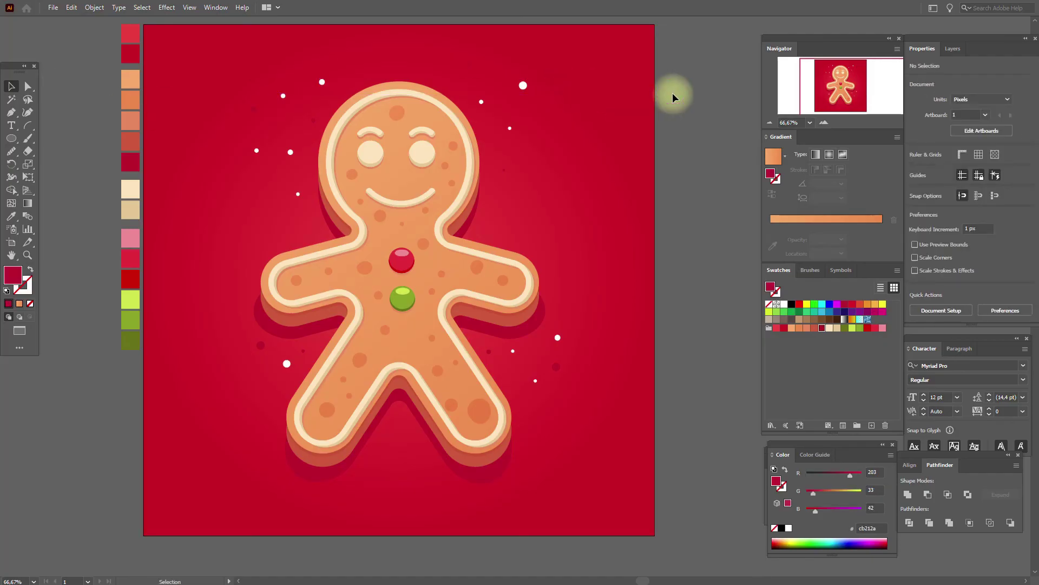
click(12, 255)
drag(415, 269, 417, 282)
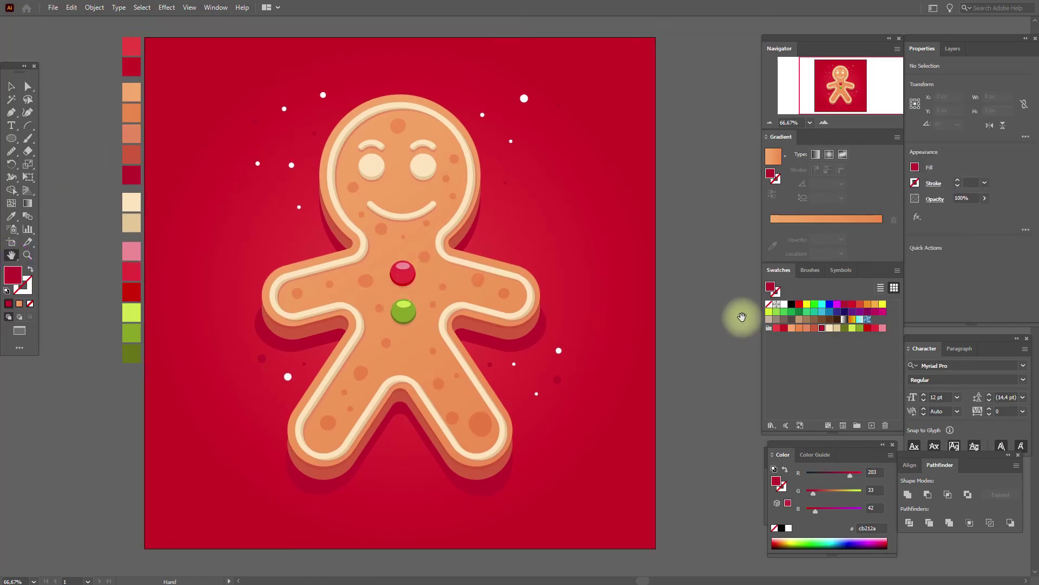